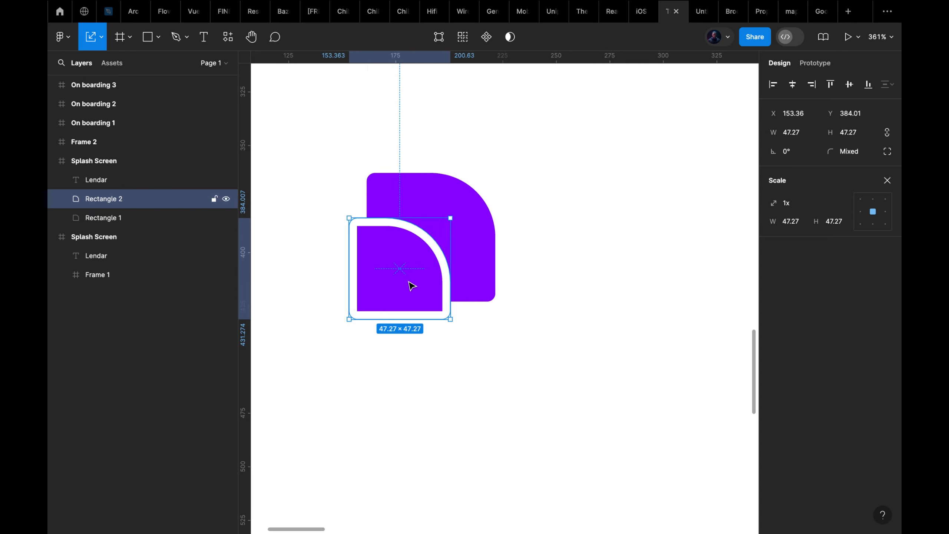
# Step: Spread the two logo rectangles apart, moving the small one down-left and the large one up-right to X 170, Y 358
pyautogui.moveTo(411, 286); pyautogui.dragTo(390, 297)
pyautogui.click(450, 259)
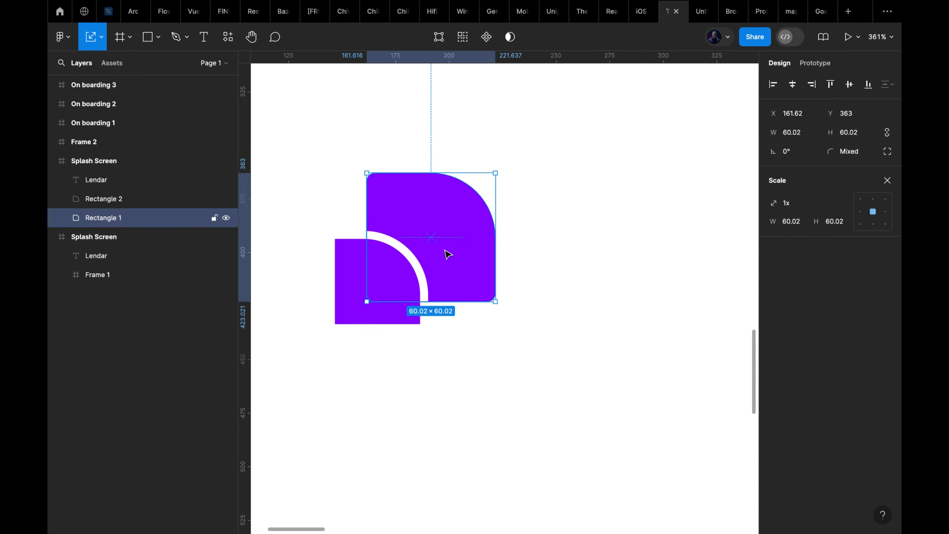
pyautogui.moveTo(447, 254); pyautogui.dragTo(467, 243)
pyautogui.scroll(-5, 490, 250)
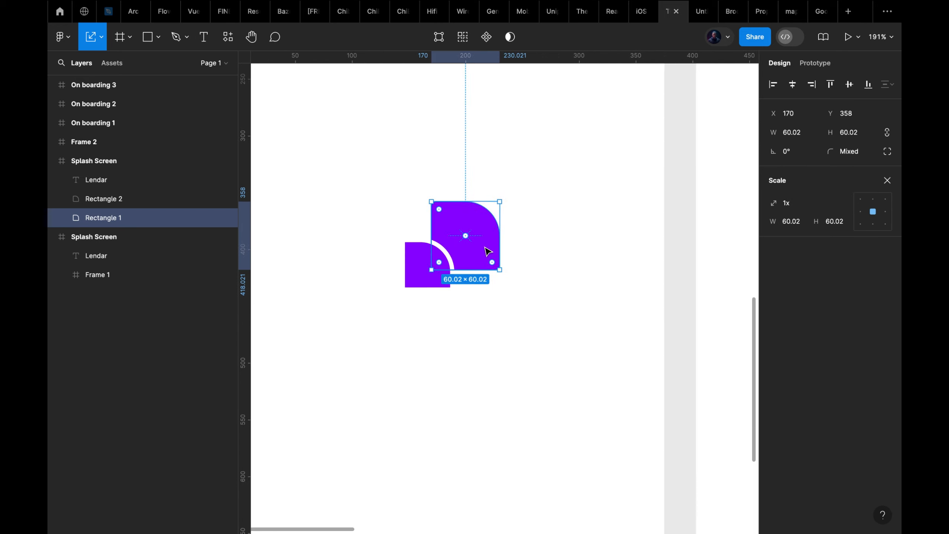
# Step: Scale both logo rectangles together down to about 72 × 65 and set their opacity to 0%
pyautogui.moveTo(546, 204); pyautogui.dragTo(416, 291)
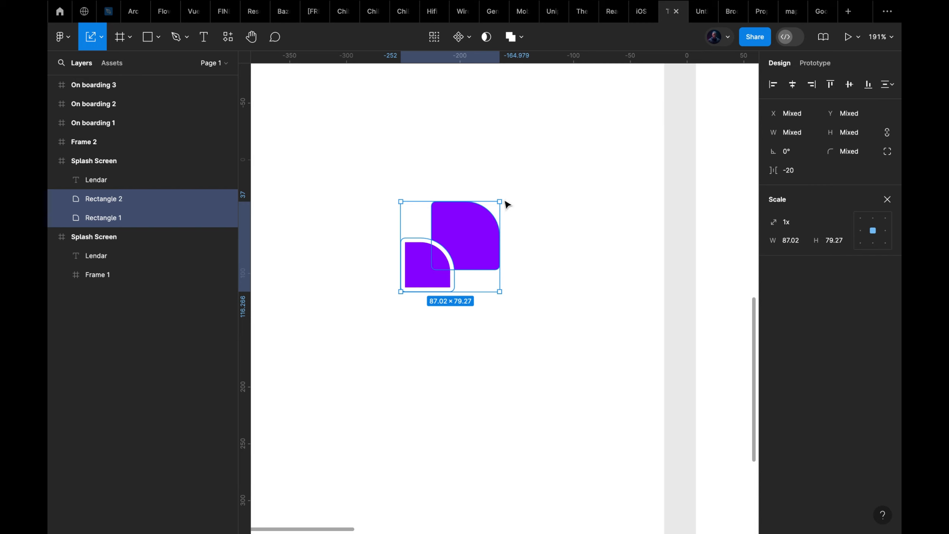
pyautogui.moveTo(502, 199); pyautogui.dragTo(489, 210)
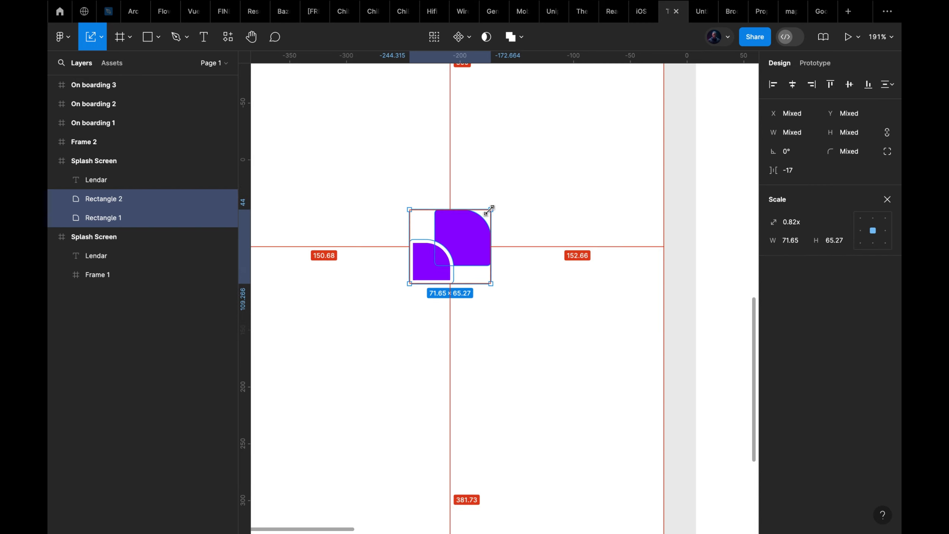
pyautogui.press('0')
pyautogui.press('0')
pyautogui.click(566, 326)
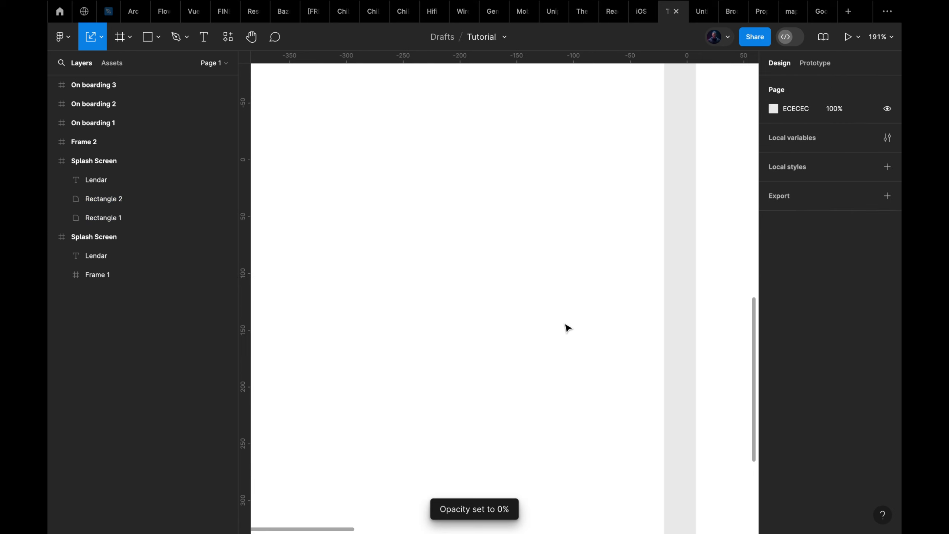
# Step: Rename the second Splash Screen frame, the one showing the logo, as Splash Screen 1
pyautogui.scroll(-8, 566, 326)
pyautogui.hscroll(5, 566, 326)
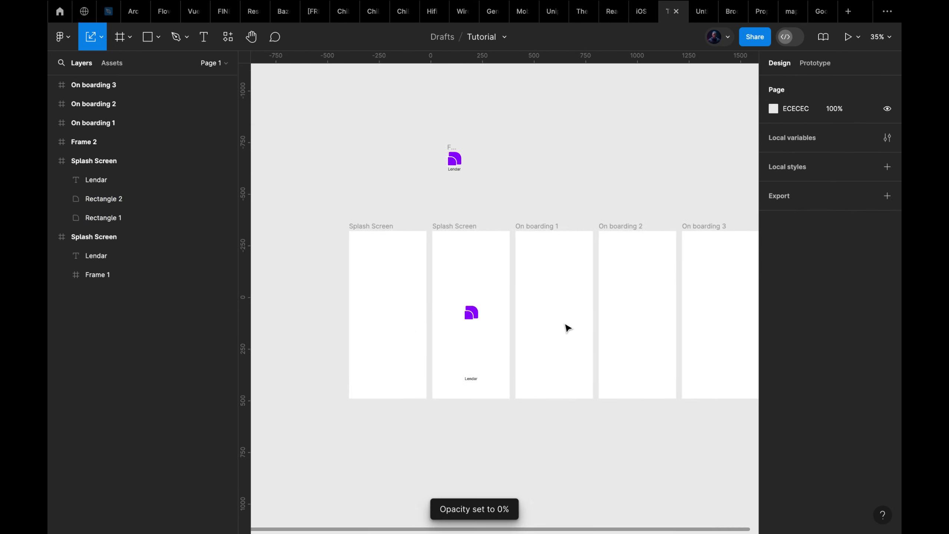
pyautogui.doubleClick(468, 226)
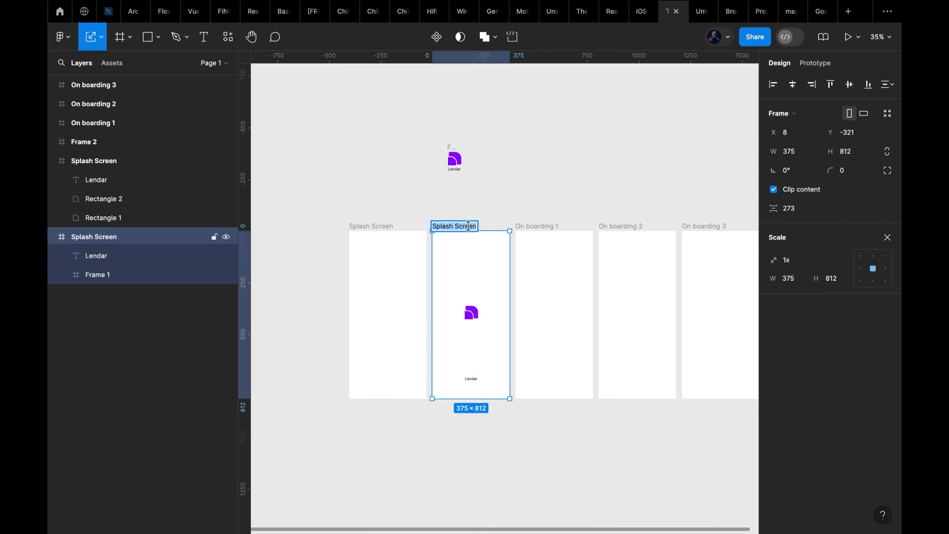
pyautogui.press('Right')
pyautogui.write('1')
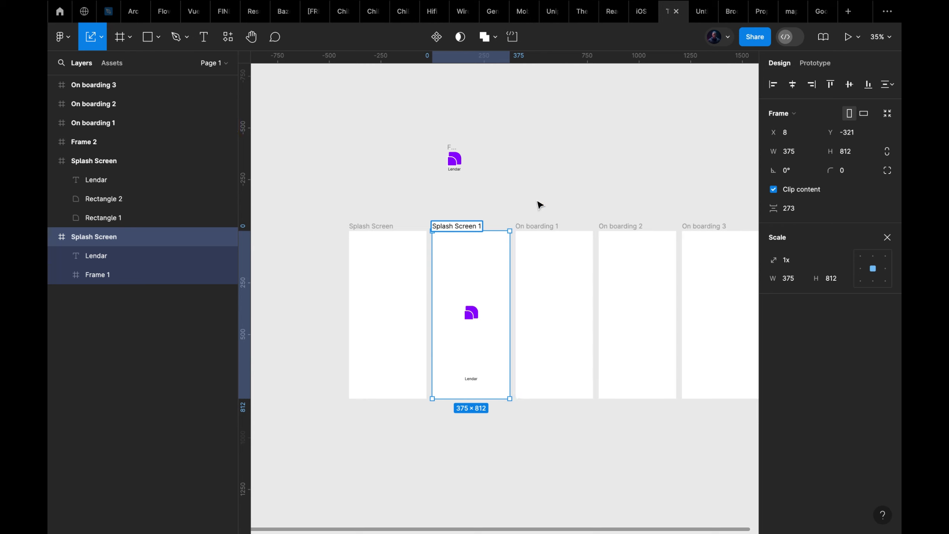
pyautogui.click(537, 204)
pyautogui.hscroll(3, 539, 205)
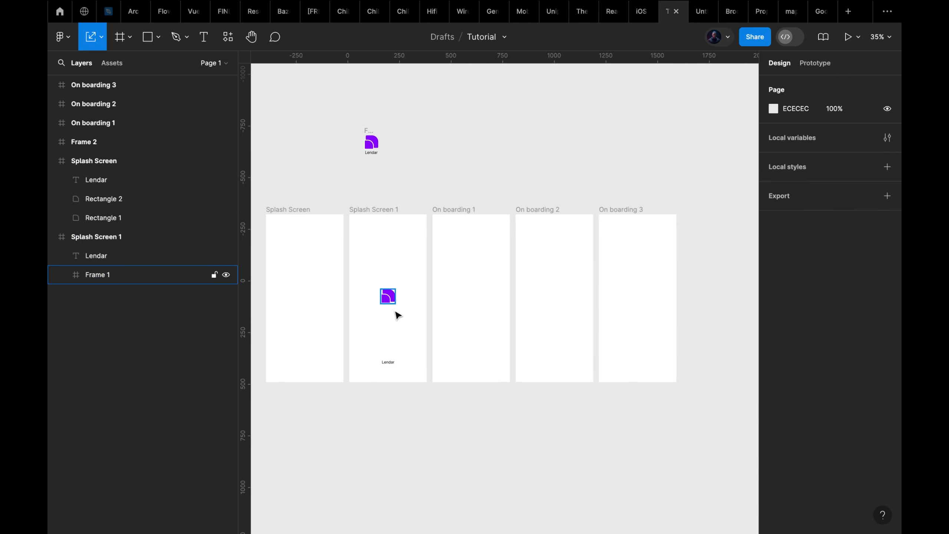
pyautogui.scroll(2, 485, 207)
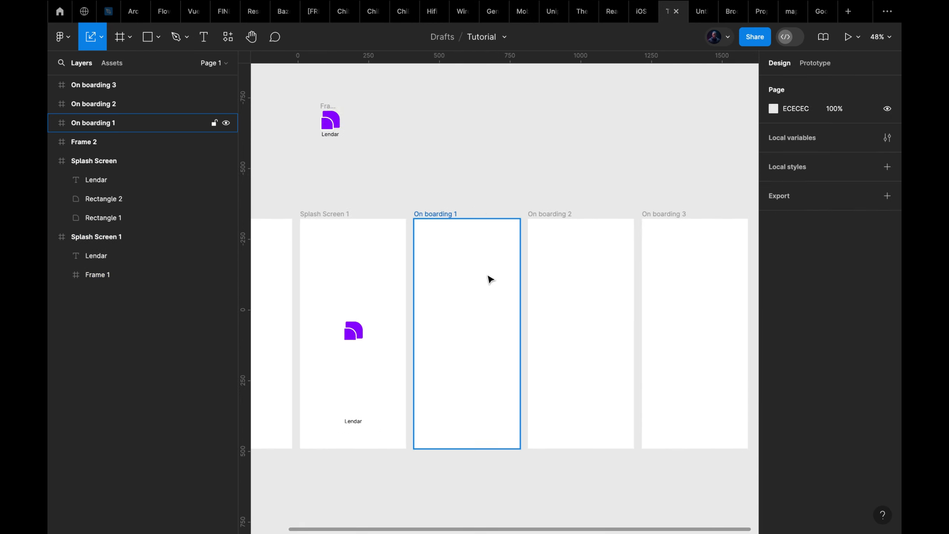
pyautogui.hscroll(2, 489, 279)
pyautogui.scroll(1, 489, 279)
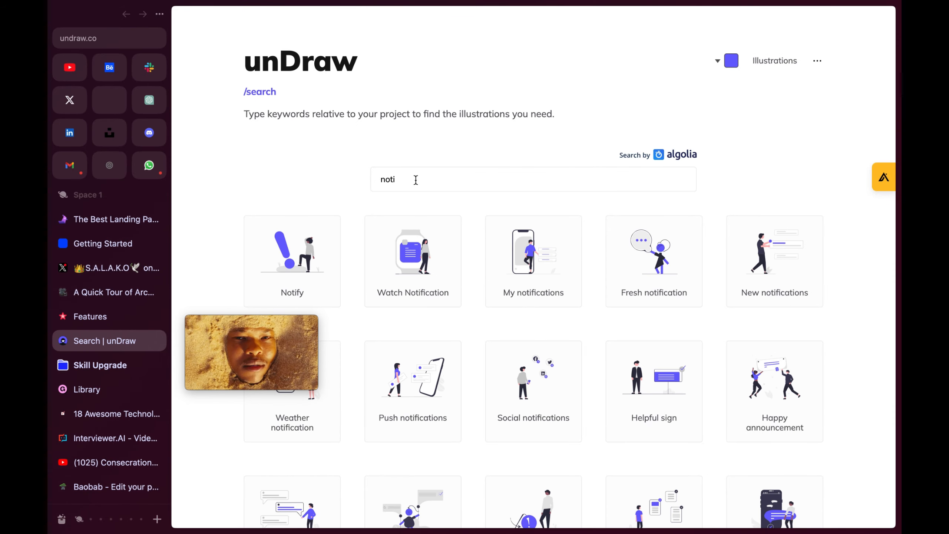
# Step: Switch to the unDraw site, search for Money, and download the Online payments illustration as SVG
pyautogui.write('Money')
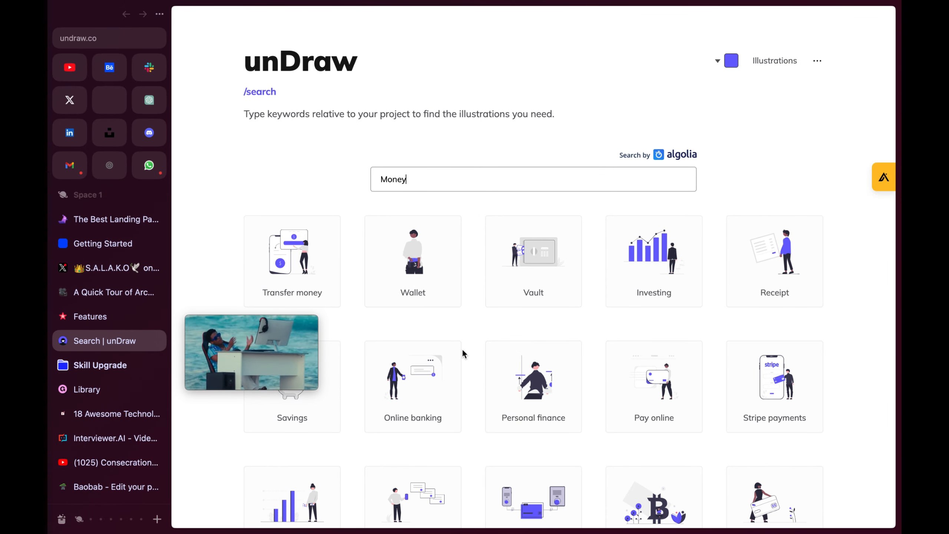
pyautogui.scroll(-3, 462, 354)
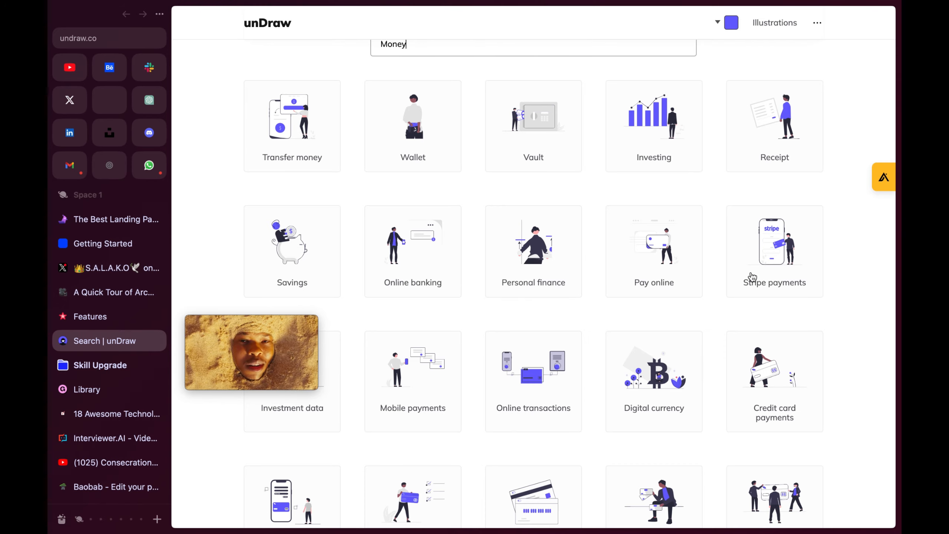
pyautogui.scroll(-7, 598, 275)
pyautogui.click(414, 228)
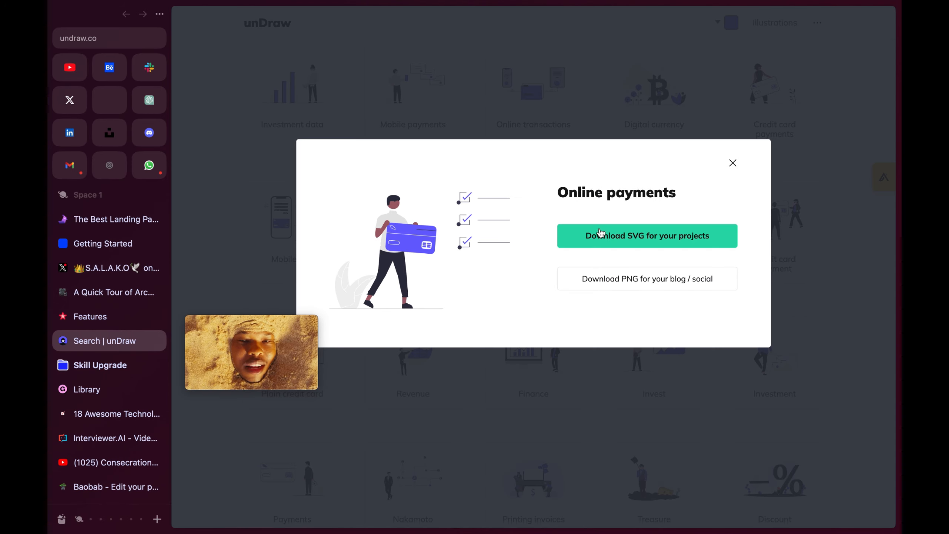
pyautogui.click(600, 234)
# Step: Download the Bitcoin P2P illustration as SVG from the Money results
pyautogui.scroll(10, 471, 240)
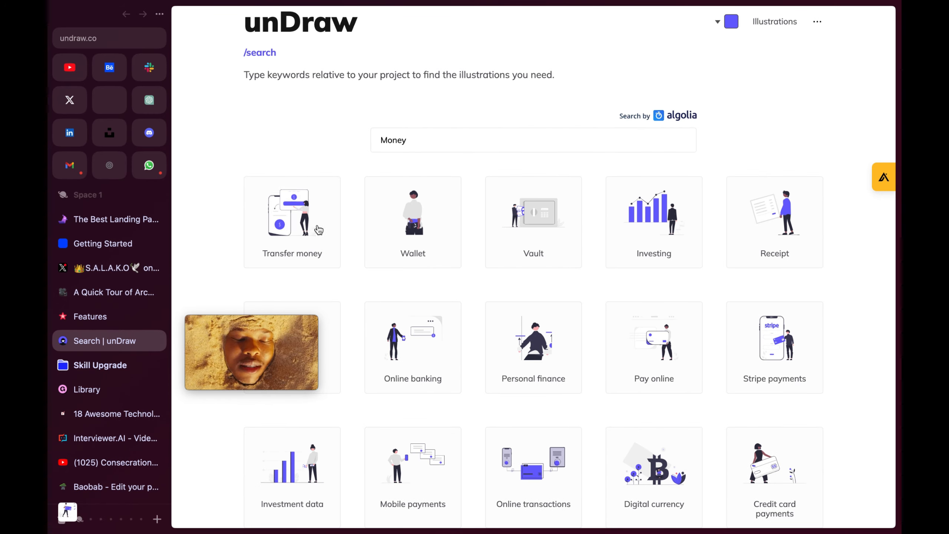
pyautogui.scroll(-15, 481, 239)
pyautogui.click(412, 157)
pyautogui.click(577, 235)
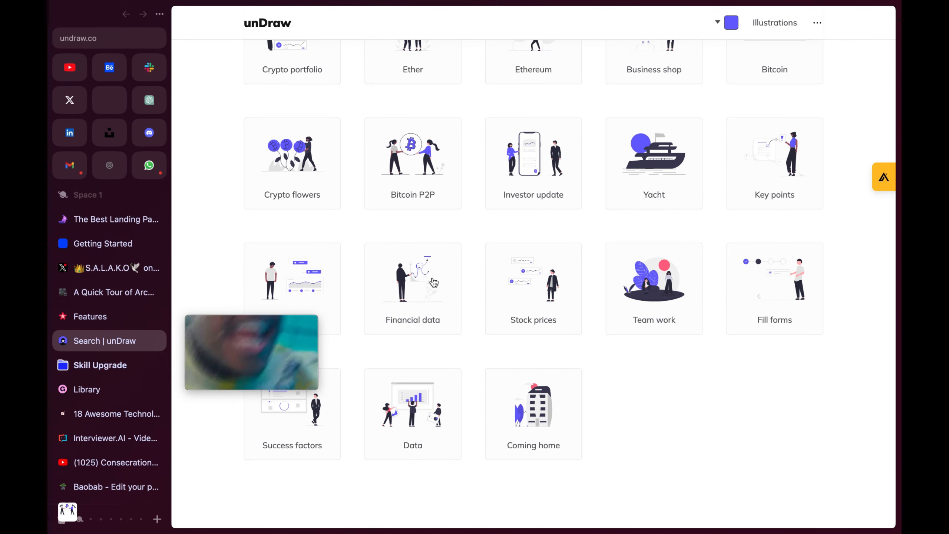
# Step: Download the Crypto flowers and Crypto portfolio illustrations as SVG files
pyautogui.scroll(1, 530, 273)
pyautogui.click(303, 213)
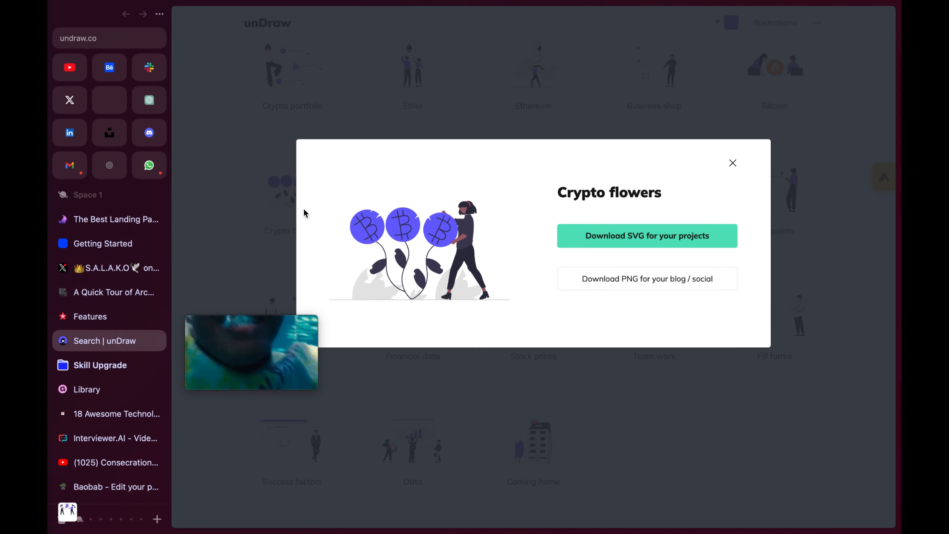
pyautogui.click(637, 236)
pyautogui.scroll(5, 292, 252)
pyautogui.click(292, 252)
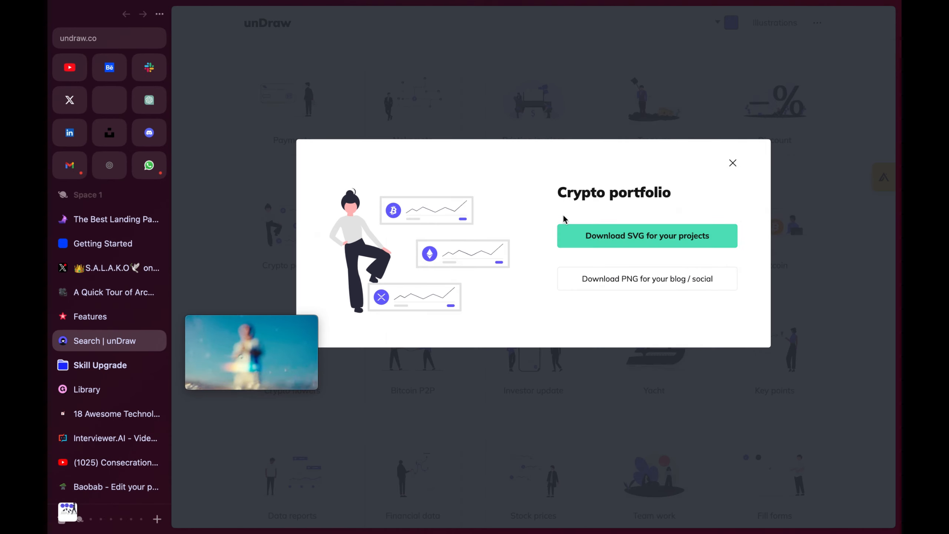
pyautogui.click(647, 235)
# Step: Download the Ether and Ethereum illustrations as SVG files
pyautogui.click(412, 231)
pyautogui.click(693, 236)
pyautogui.click(544, 236)
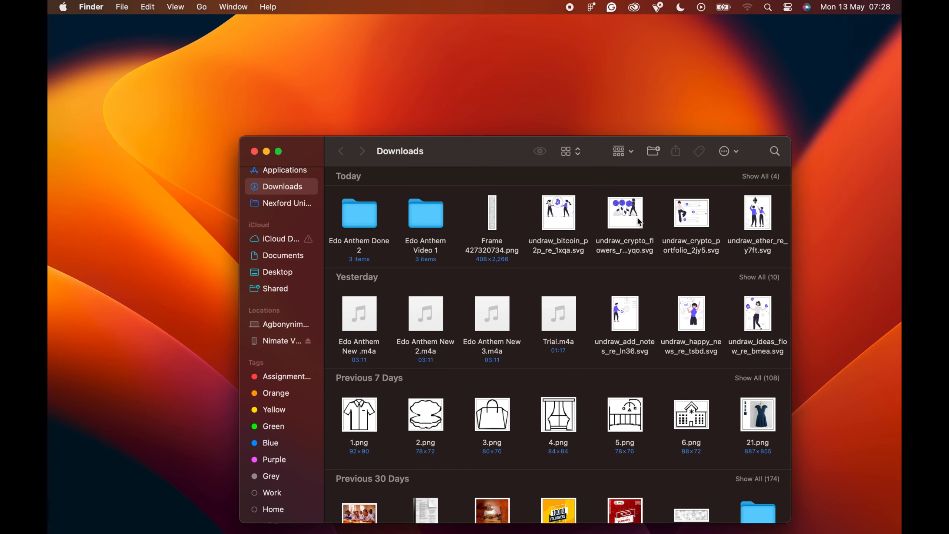
# Step: Switch to the Downloads folder in Finder and import the six downloaded unDraw SVG files onto the Figma canvas
pyautogui.hscroll(4, 637, 221)
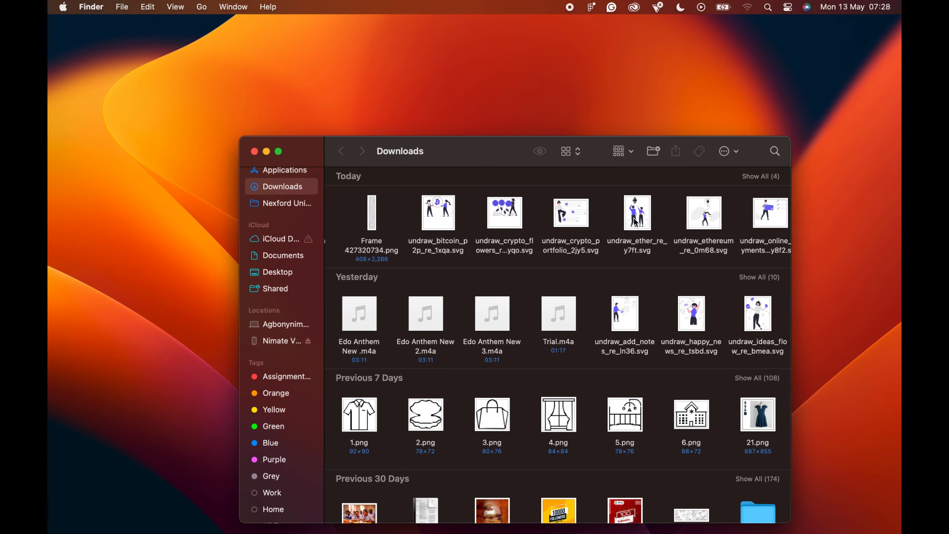
pyautogui.hscroll(-1, 637, 221)
pyautogui.moveTo(415, 219); pyautogui.dragTo(777, 213)
pyautogui.moveTo(634, 234); pyautogui.dragTo(520, 92)
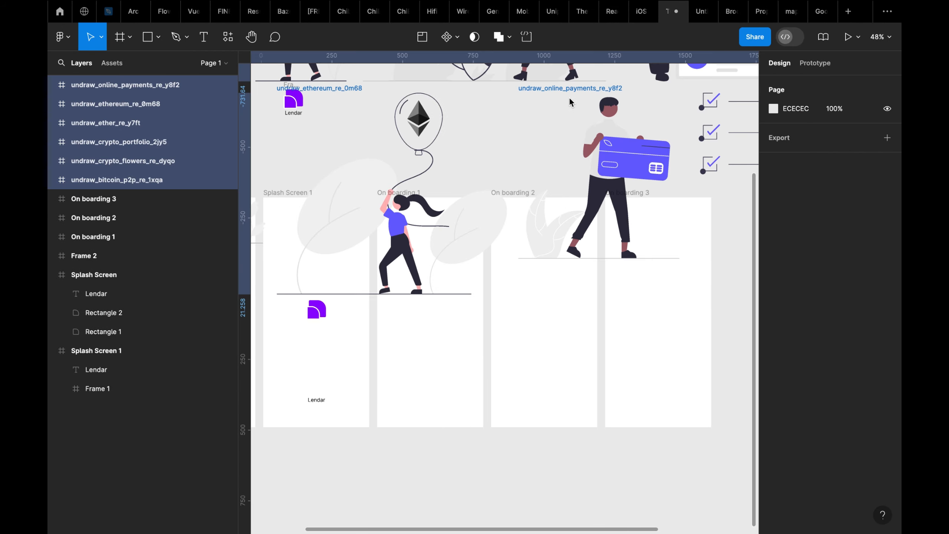
# Step: Move the six imported illustrations into the empty canvas area well below the screen frames
pyautogui.scroll(-5, 556, 135)
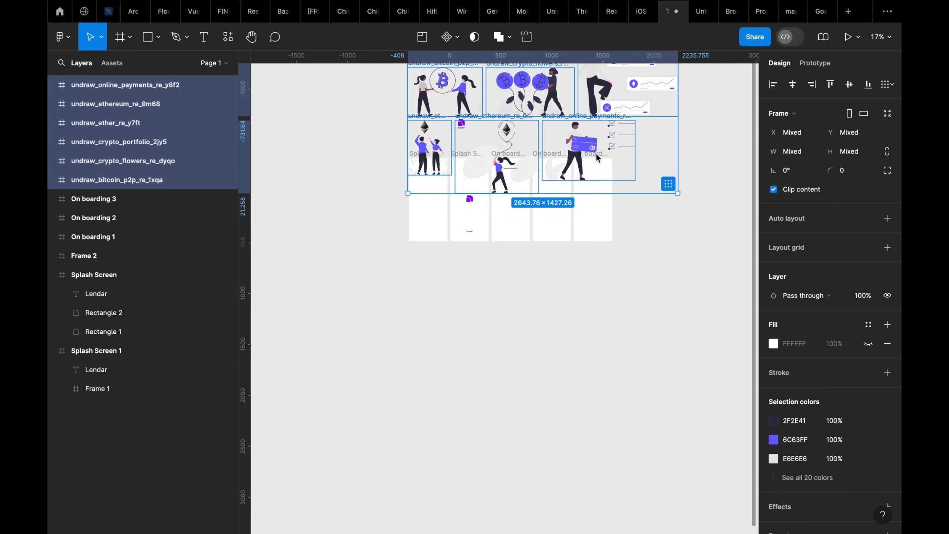
pyautogui.moveTo(596, 153); pyautogui.dragTo(598, 463)
pyautogui.click(531, 332)
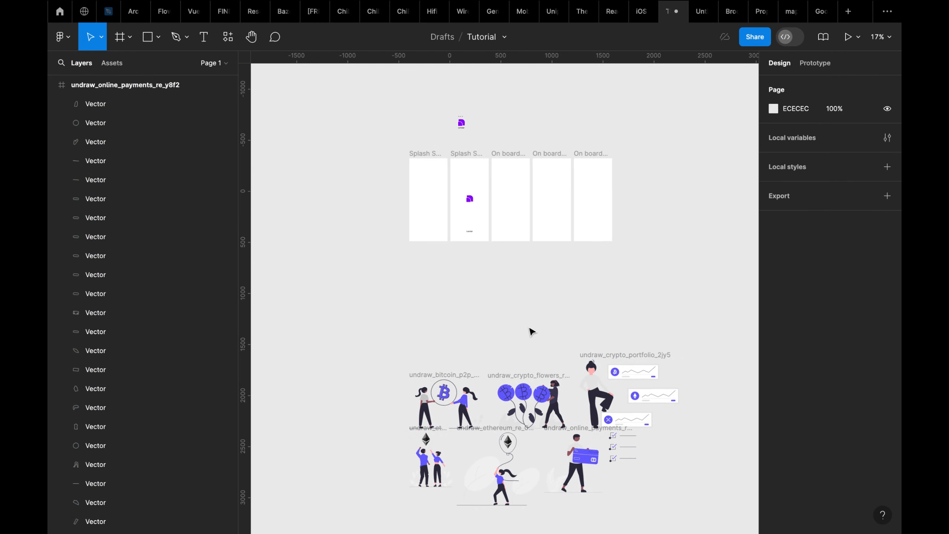
# Step: Cut the undraw_bitcoin_p2p illustration from the canvas and paste it inside the On boarding 1 frame
pyautogui.scroll(-3, 504, 364)
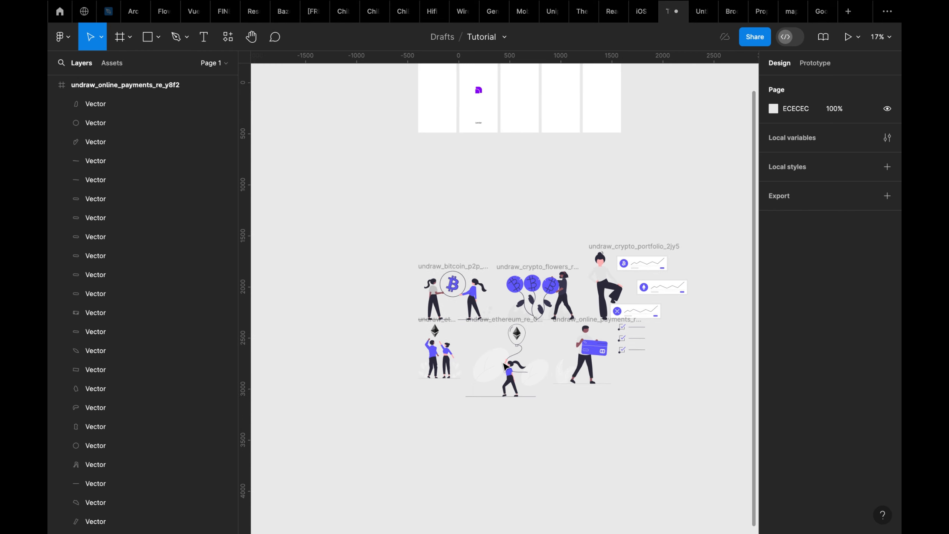
pyautogui.scroll(5, 472, 315)
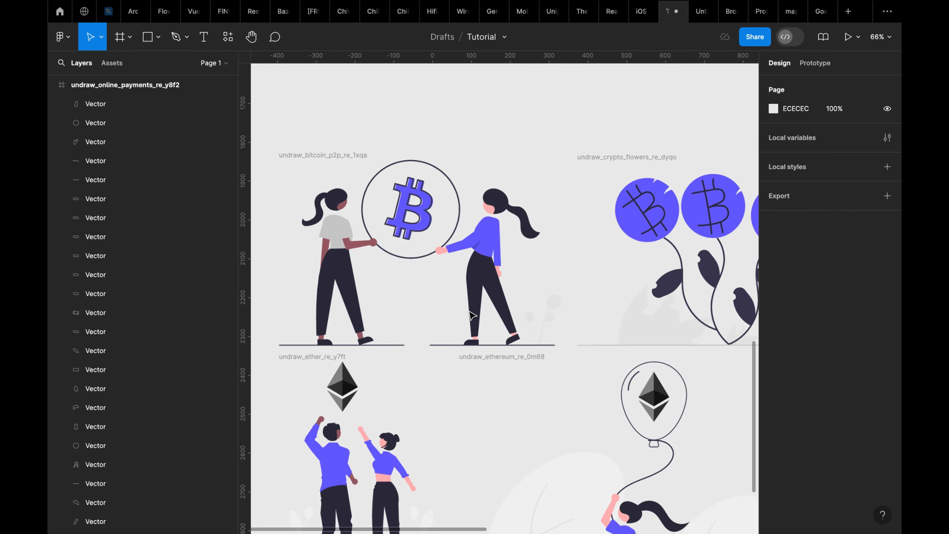
pyautogui.scroll(-5, 471, 315)
pyautogui.scroll(3, 471, 315)
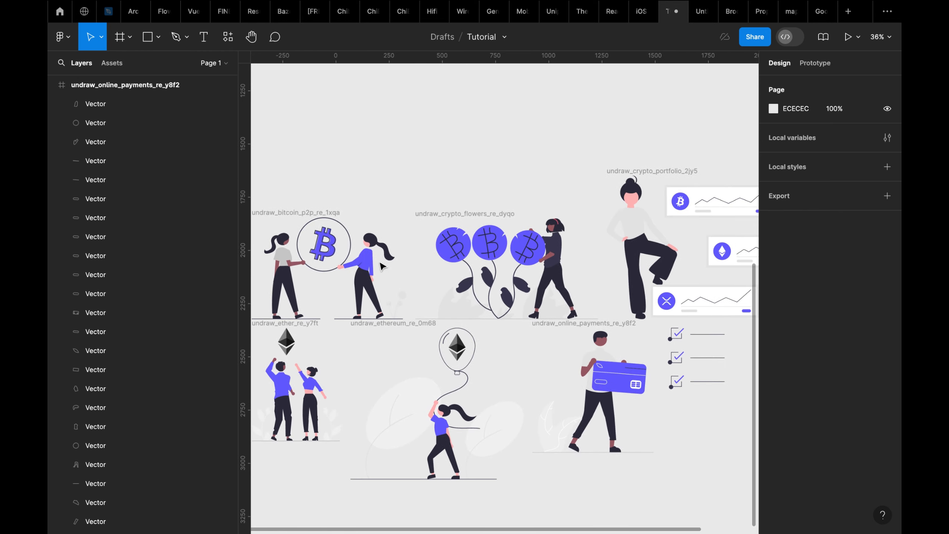
pyautogui.scroll(-3, 531, 248)
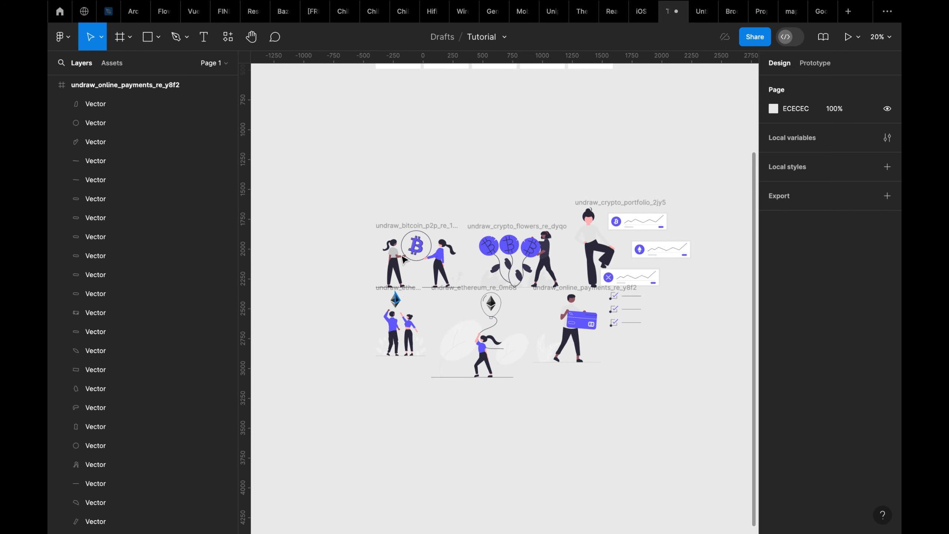
pyautogui.click(407, 226)
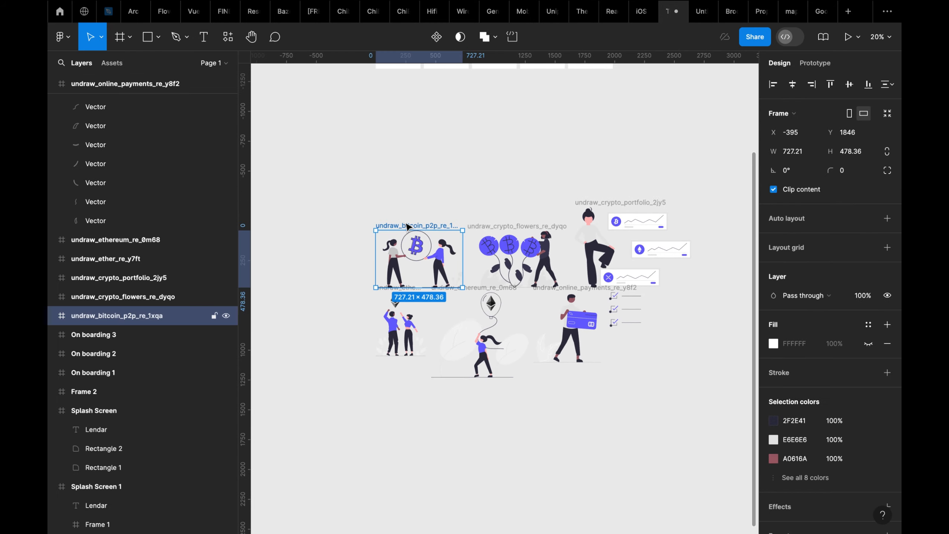
pyautogui.press('Escape')
pyautogui.scroll(10, 407, 224)
pyautogui.scroll(-3, 430, 246)
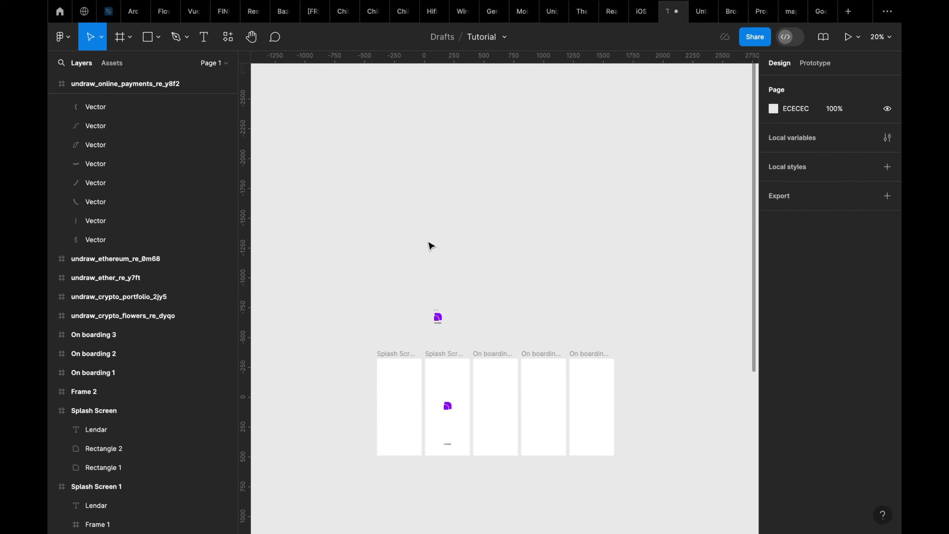
pyautogui.scroll(5, 482, 368)
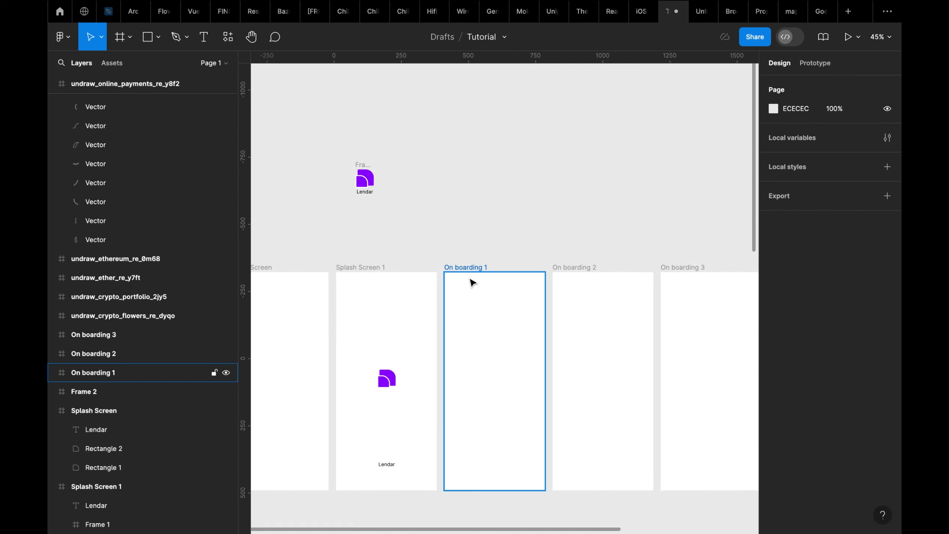
pyautogui.click(465, 268)
pyautogui.hotkey('ctrl', 'v')
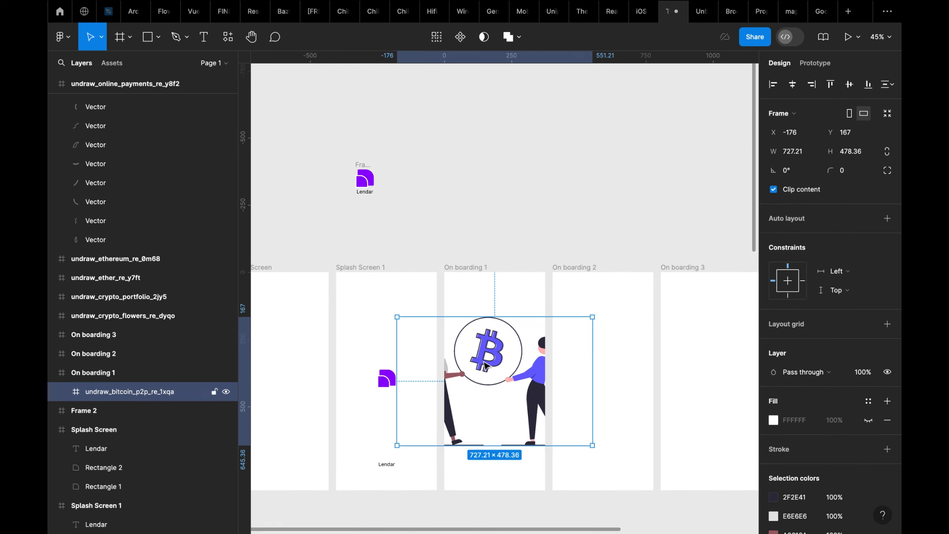
# Step: Scale the bitcoin illustration proportionally down to about 241 × 158 and centre it horizontally in the On boarding 1 frame
pyautogui.scroll(2, 482, 364)
pyautogui.press('k')
pyautogui.moveTo(629, 387); pyautogui.dragTo(504, 307)
pyautogui.scroll(4, 521, 393)
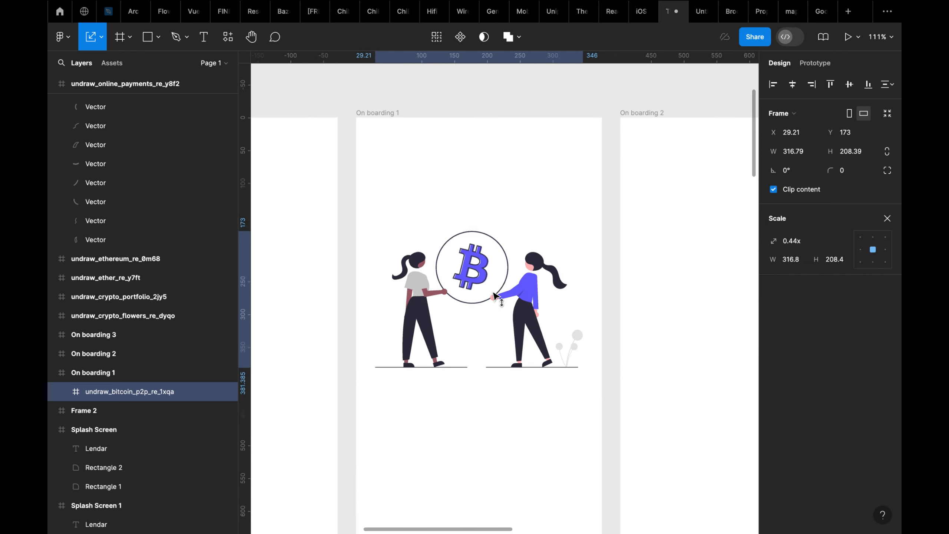
pyautogui.scroll(-2, 505, 331)
pyautogui.moveTo(407, 312); pyautogui.dragTo(413, 313)
pyautogui.scroll(-1, 497, 304)
pyautogui.moveTo(497, 304); pyautogui.dragTo(509, 318)
pyautogui.scroll(4, 526, 315)
pyautogui.scroll(-3, 500, 359)
pyautogui.click(493, 432)
pyautogui.scroll(-2, 490, 336)
# Step: Nudge the bitcoin illustration up in On boarding 1 in large increments to Y 116.93
pyautogui.click(482, 242)
pyautogui.hotkey('shift', 'Up')
pyautogui.hotkey('shift', 'Up')
pyautogui.hotkey('shift', 'Up')
pyautogui.hotkey('shift', 'Up')
pyautogui.hotkey('shift', 'Up')
pyautogui.hotkey('shift', 'Up')
pyautogui.hotkey('shift', 'Up')
pyautogui.hotkey('shift', 'Up')
pyautogui.hotkey('shift', 'Up')
pyautogui.hotkey('shift', 'Up')
pyautogui.hotkey('shift', 'Up')
pyautogui.hotkey('shift', 'Up')
pyautogui.hotkey('shift', 'Up')
pyautogui.scroll(2, 482, 245)
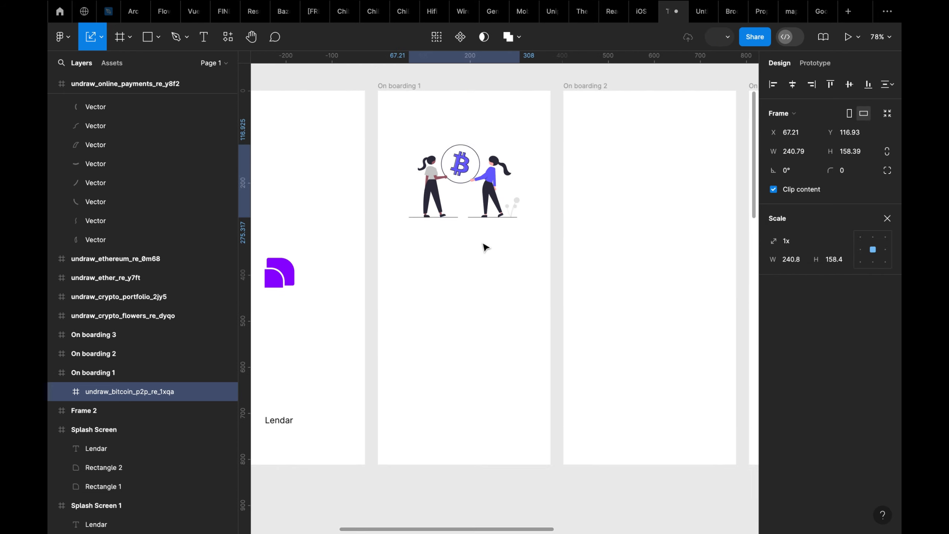
# Step: Draw a large rectangle across the lower half of On boarding 1, leaving a narrow margin at the frame's sides
pyautogui.press('r')
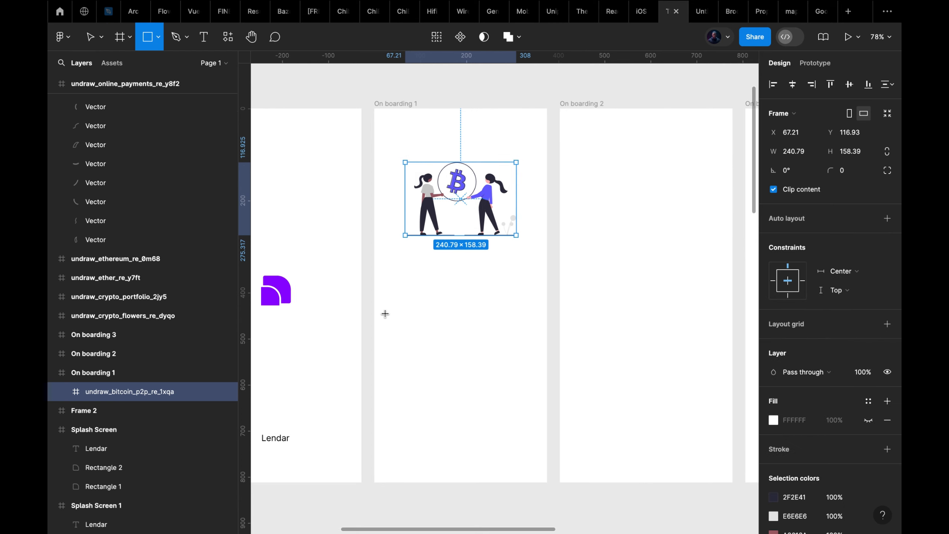
pyautogui.moveTo(384, 314); pyautogui.dragTo(536, 474)
pyautogui.click(559, 456)
pyautogui.scroll(-2, 560, 456)
pyautogui.click(505, 438)
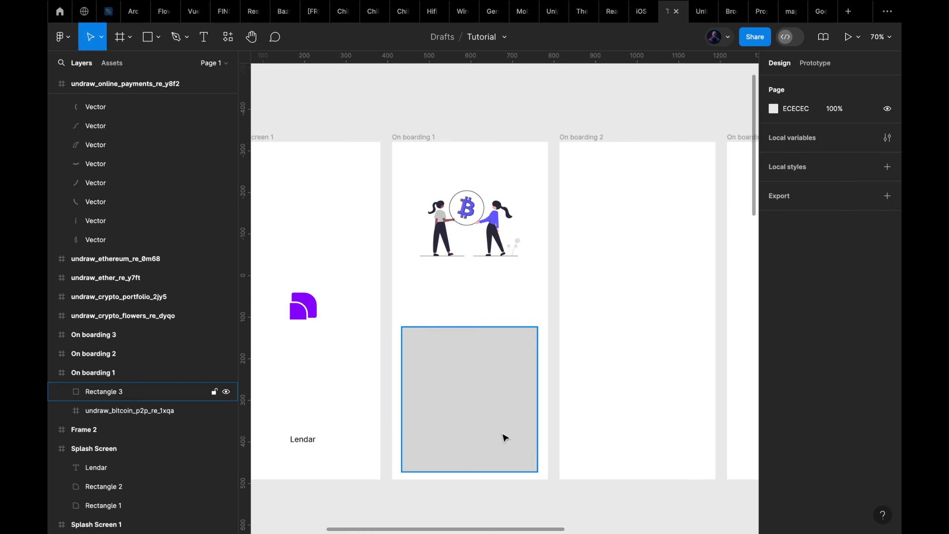
# Step: Extend the left edge of the grey rectangle in On boarding 1 outward to X 16, making it 334 wide
pyautogui.press('alt')
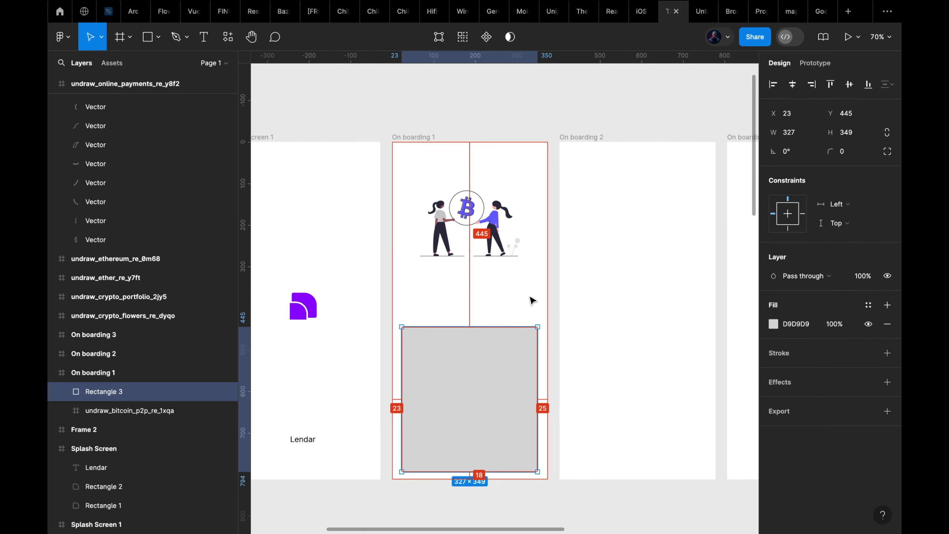
pyautogui.scroll(10, 426, 393)
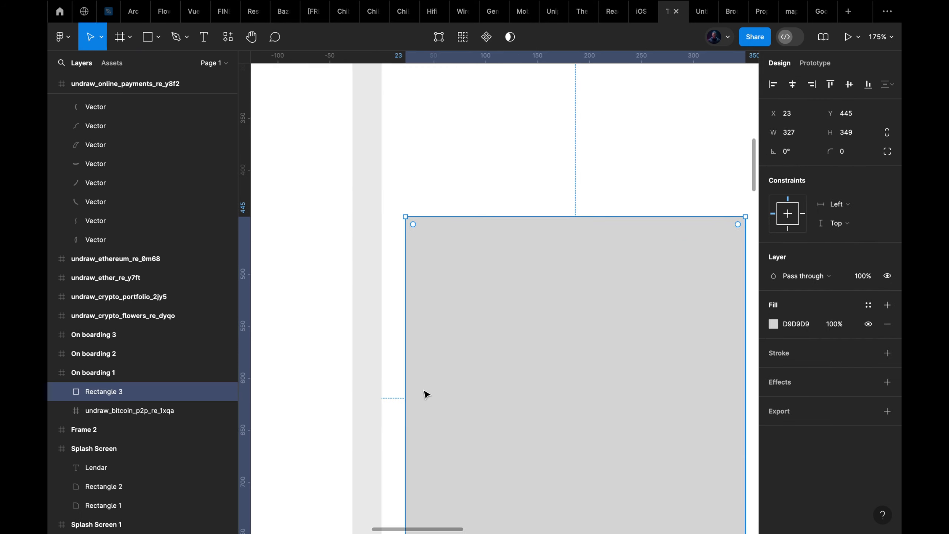
pyautogui.moveTo(408, 441); pyautogui.dragTo(399, 442)
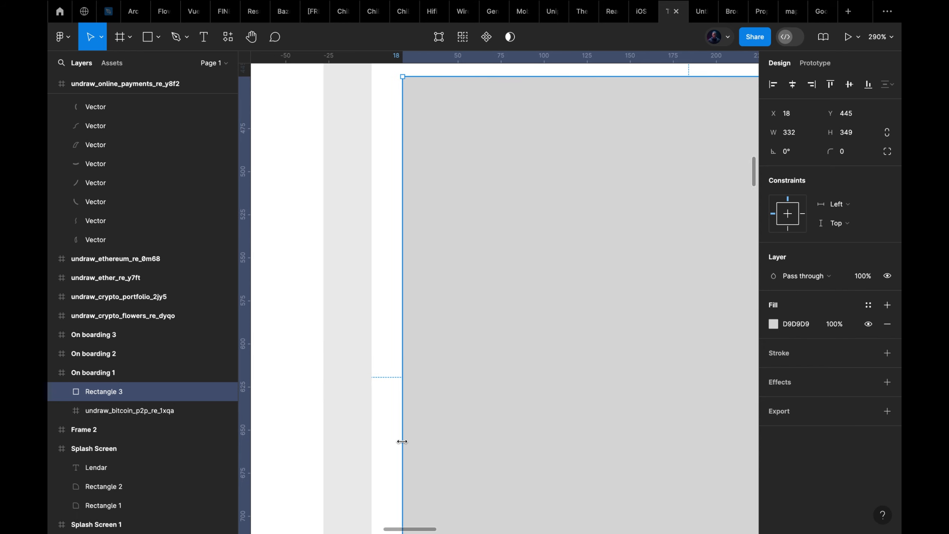
pyautogui.press('alt')
pyautogui.scroll(3, 398, 430)
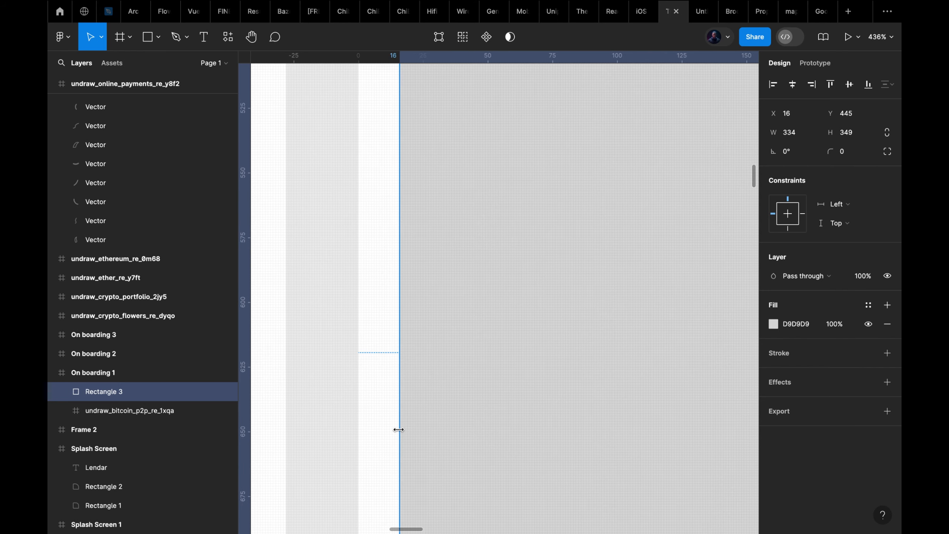
pyautogui.moveTo(399, 430)
pyautogui.mouseDown()
pyautogui.moveTo(377, 432)
pyautogui.moveTo(393, 432)
pyautogui.mouseUp()
pyautogui.scroll(-10, 422, 433)
pyautogui.hscroll(5, 422, 430)
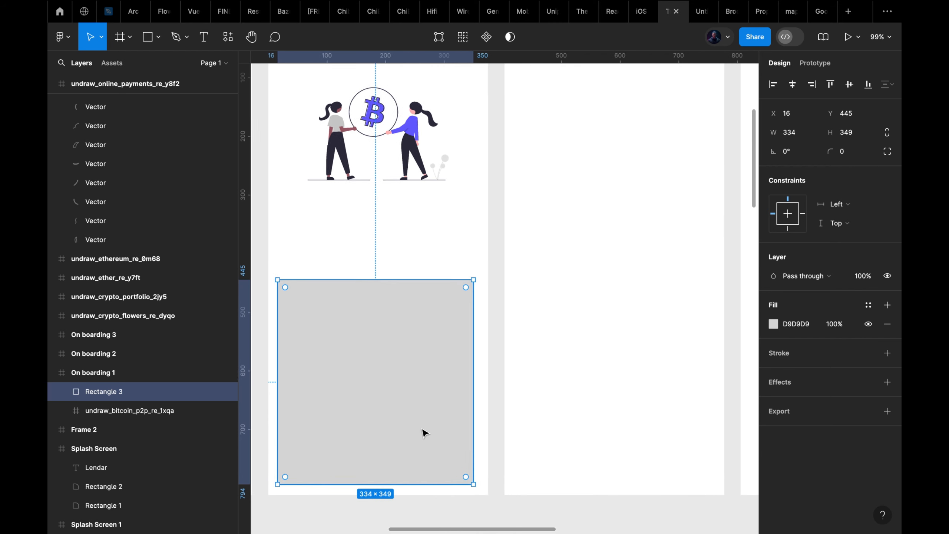
# Step: Extend the right edge of the grey rectangle outward until it is 343 wide, leaving a 16 px margin to the frame
pyautogui.scroll(8, 465, 429)
pyautogui.hscroll(5, 466, 429)
pyautogui.hscroll(2, 466, 429)
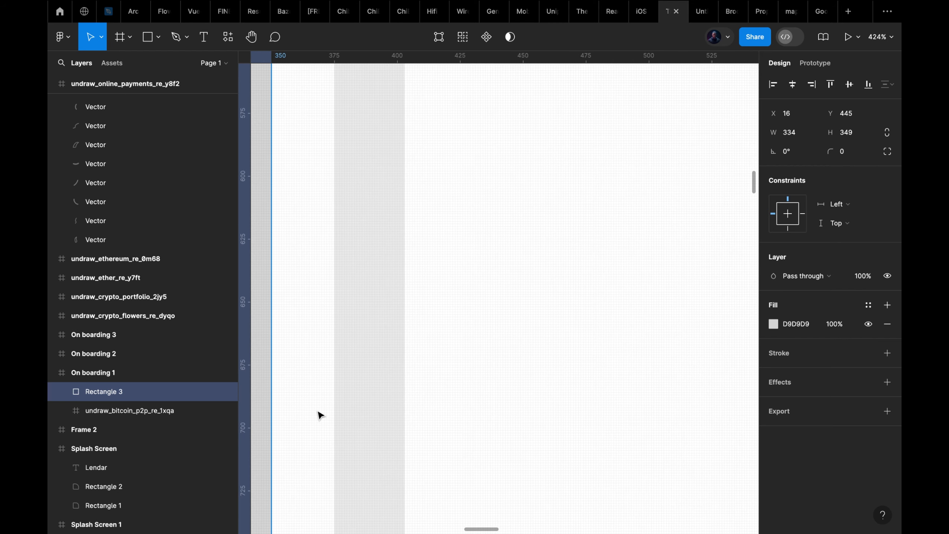
pyautogui.scroll(3, 320, 414)
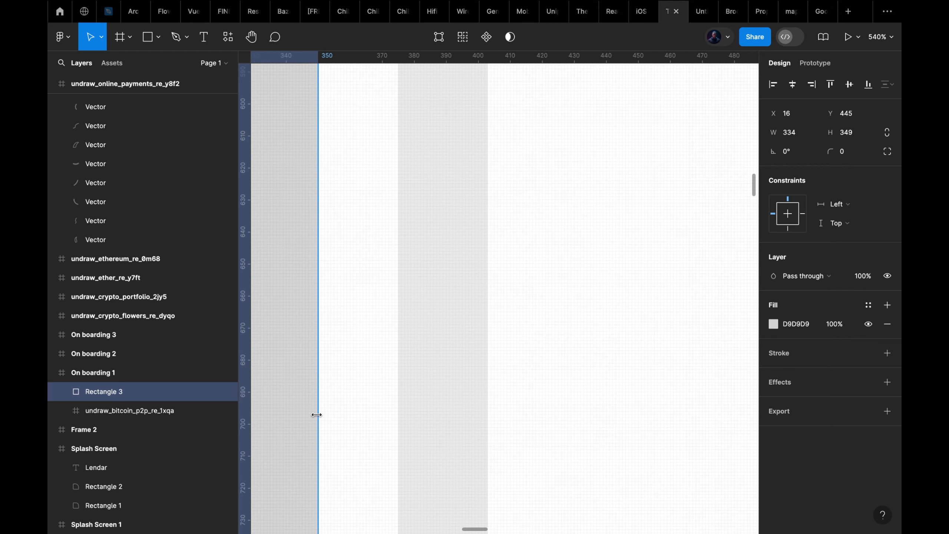
pyautogui.moveTo(322, 414); pyautogui.dragTo(331, 415)
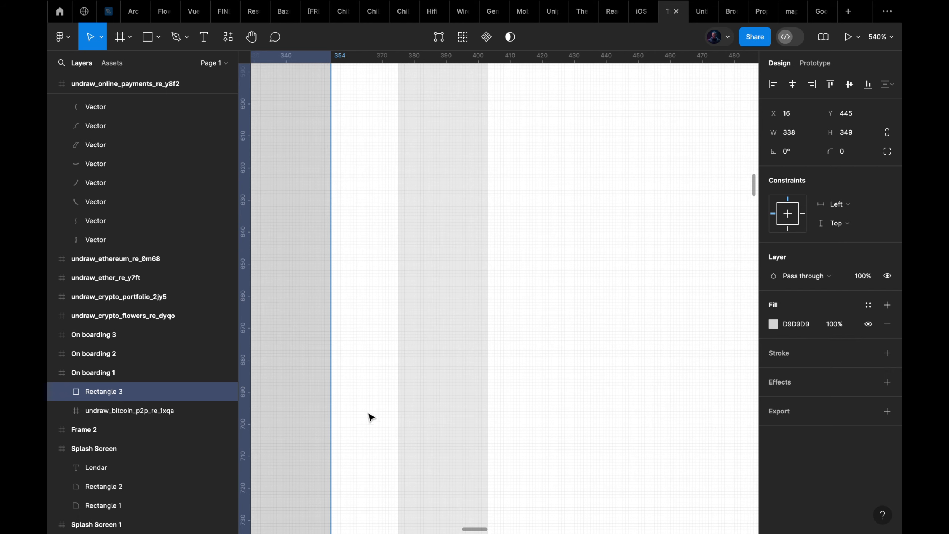
pyautogui.moveTo(328, 400); pyautogui.dragTo(343, 399)
pyautogui.scroll(5, 354, 392)
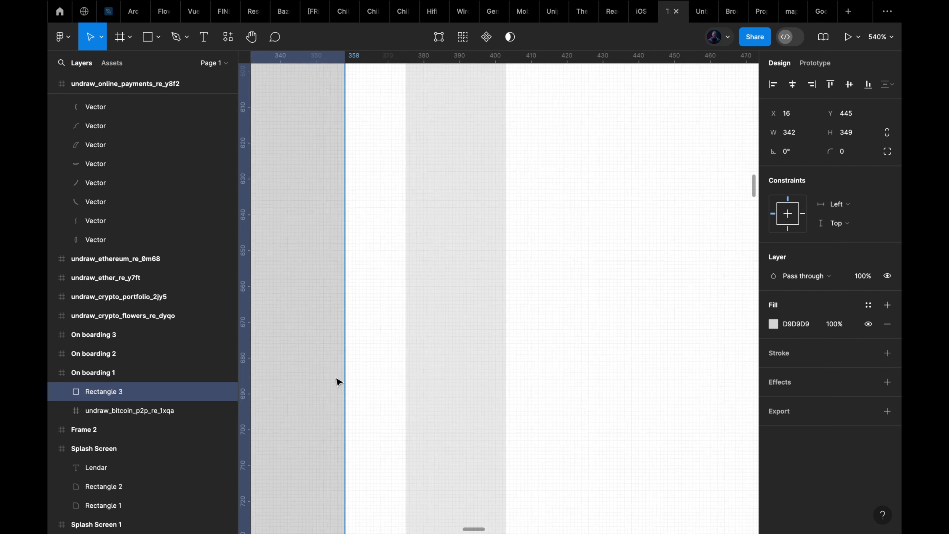
pyautogui.moveTo(373, 399); pyautogui.dragTo(385, 399)
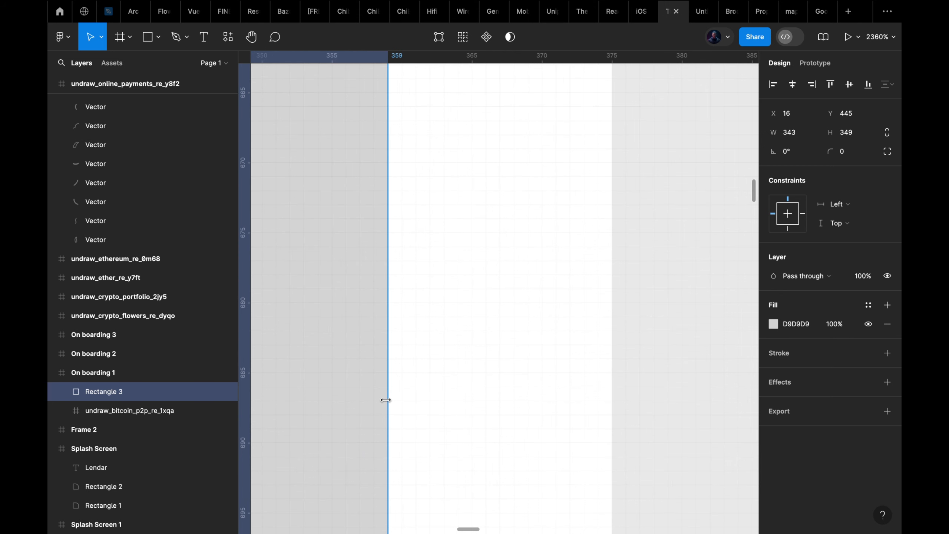
# Step: Extend the bottom edge of the grey rectangle downward to a height of 351, leaving 16 px below it
pyautogui.scroll(-5, 423, 403)
pyautogui.hscroll(-5, 423, 407)
pyautogui.scroll(-10, 423, 407)
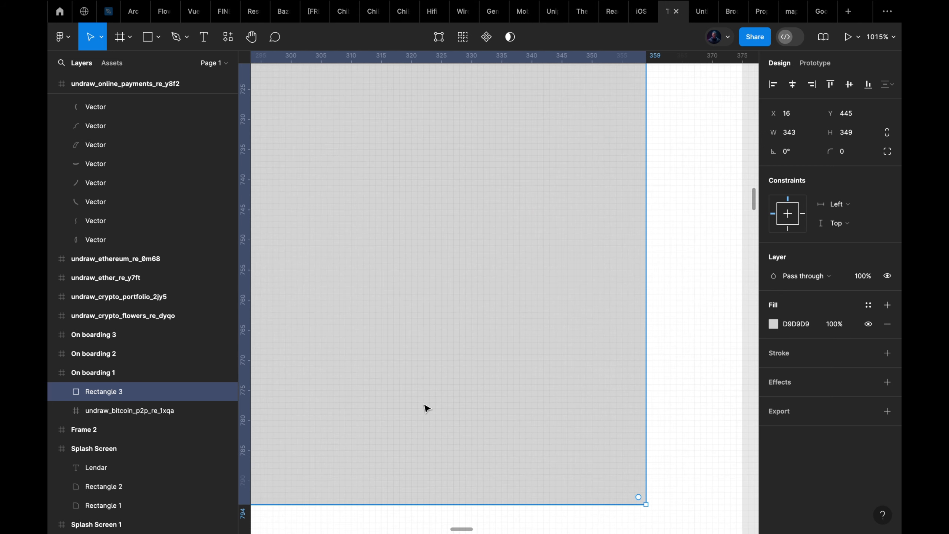
pyautogui.hscroll(-5, 425, 408)
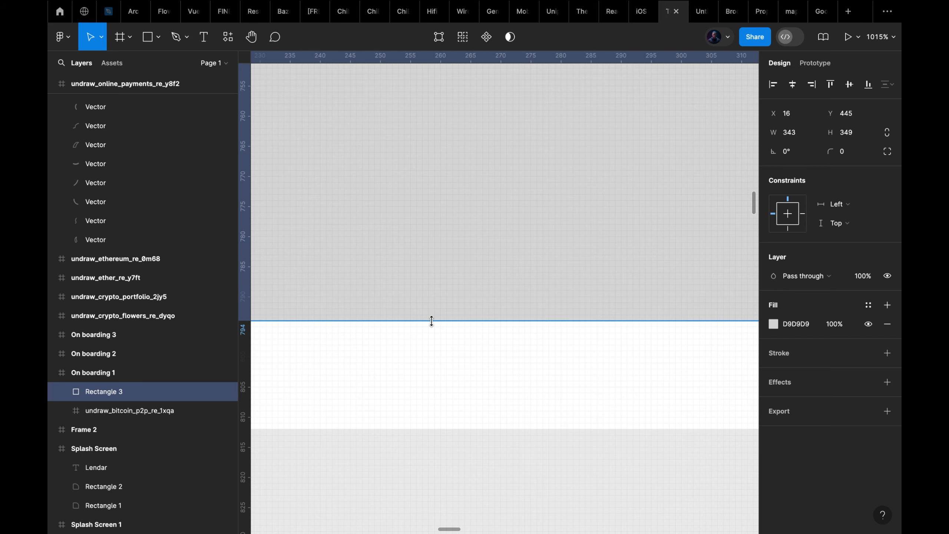
pyautogui.moveTo(432, 320); pyautogui.dragTo(339, 332)
pyautogui.scroll(-5, 350, 389)
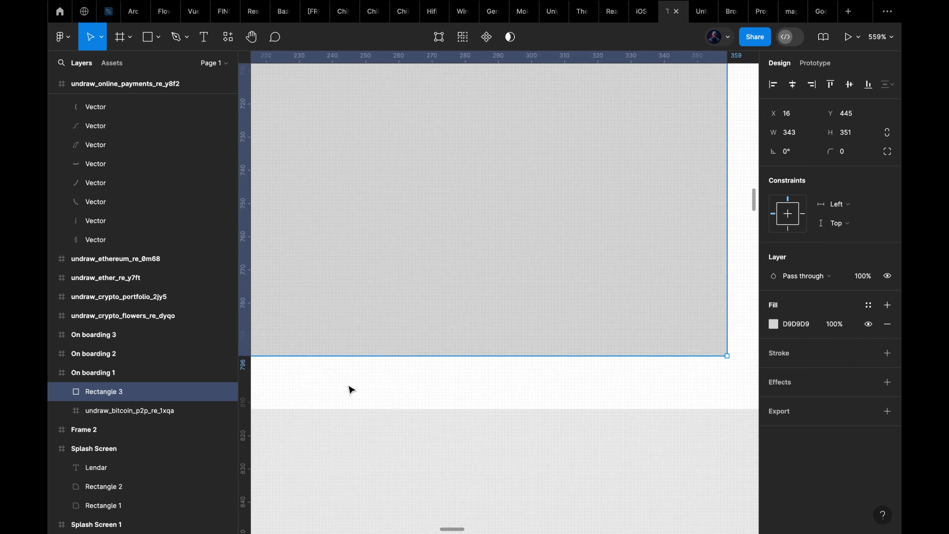
pyautogui.scroll(-10, 349, 389)
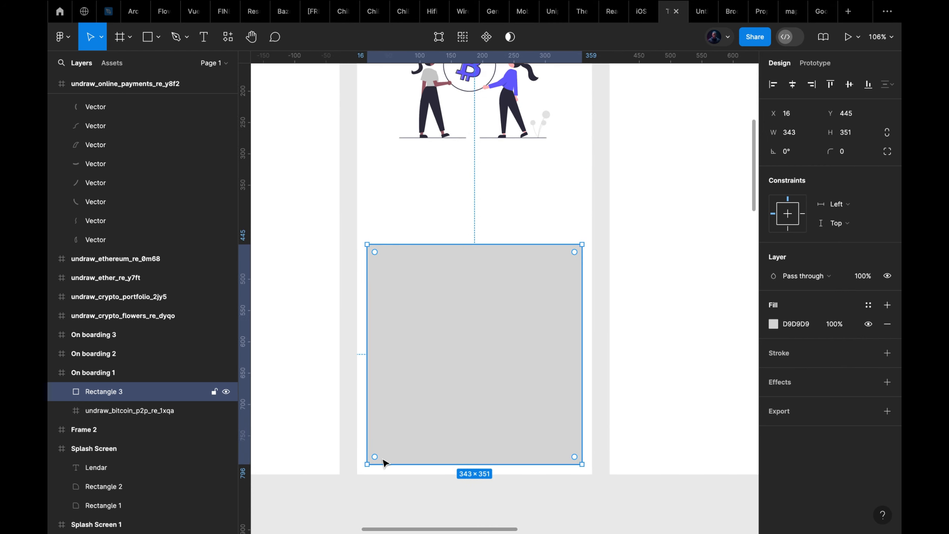
# Step: Round all corners of the grey rectangle with a radius of 32 and set the corner smoothing to 100%
pyautogui.click(845, 153)
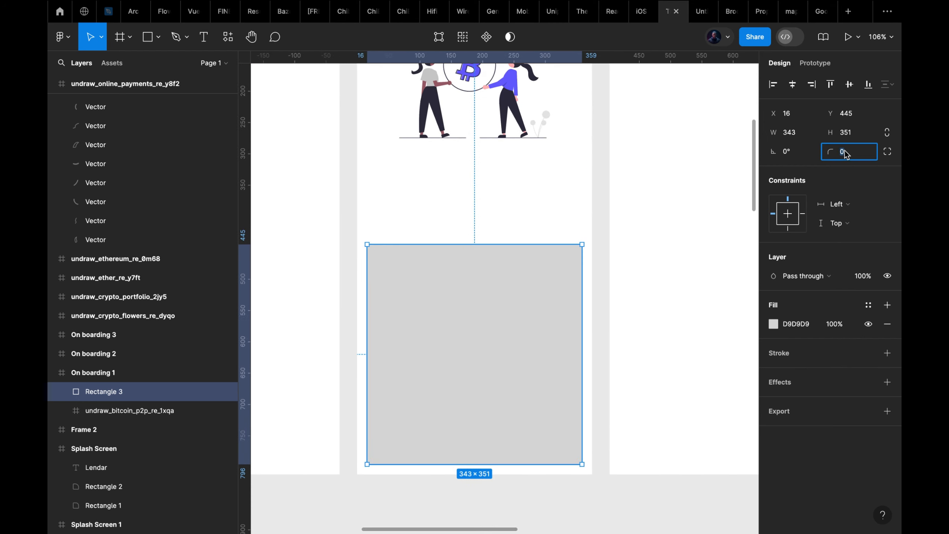
pyautogui.write('32')
pyautogui.press('Return')
pyautogui.click(858, 155)
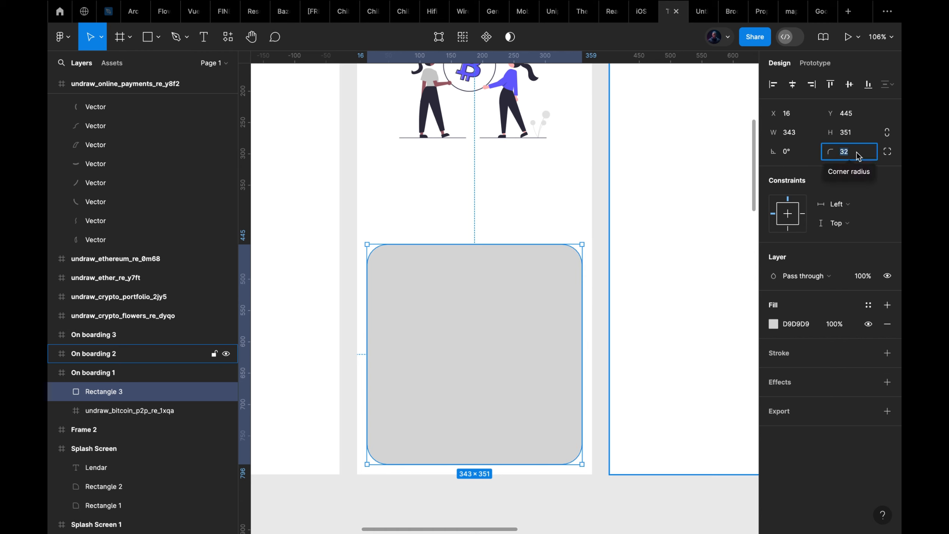
pyautogui.click(886, 155)
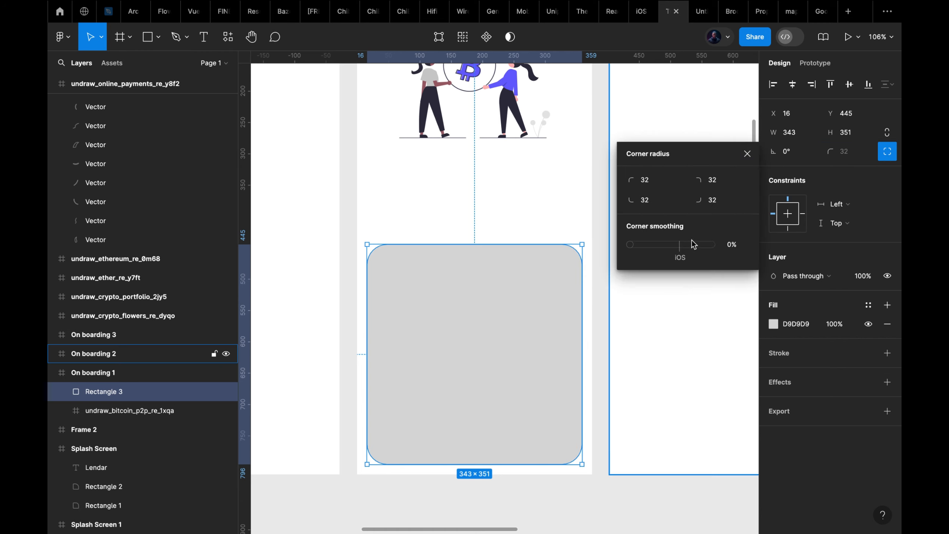
pyautogui.moveTo(691, 246); pyautogui.dragTo(739, 247)
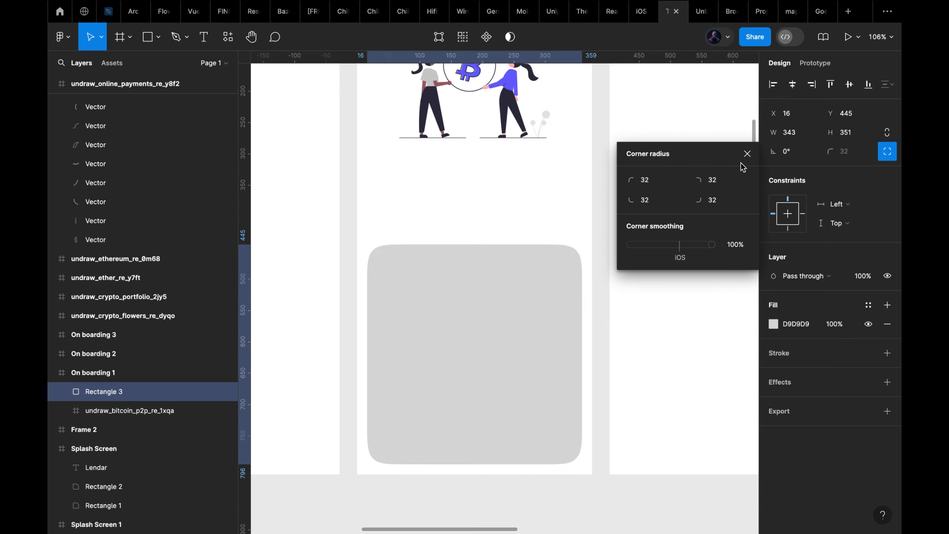
pyautogui.click(747, 153)
pyautogui.press('i')
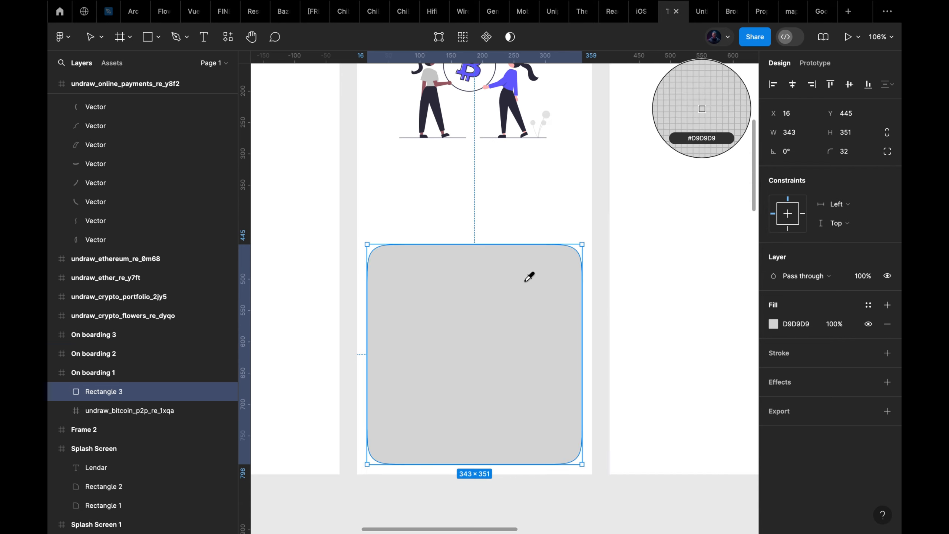
pyautogui.hscroll(-5, 530, 276)
pyautogui.scroll(3, 530, 277)
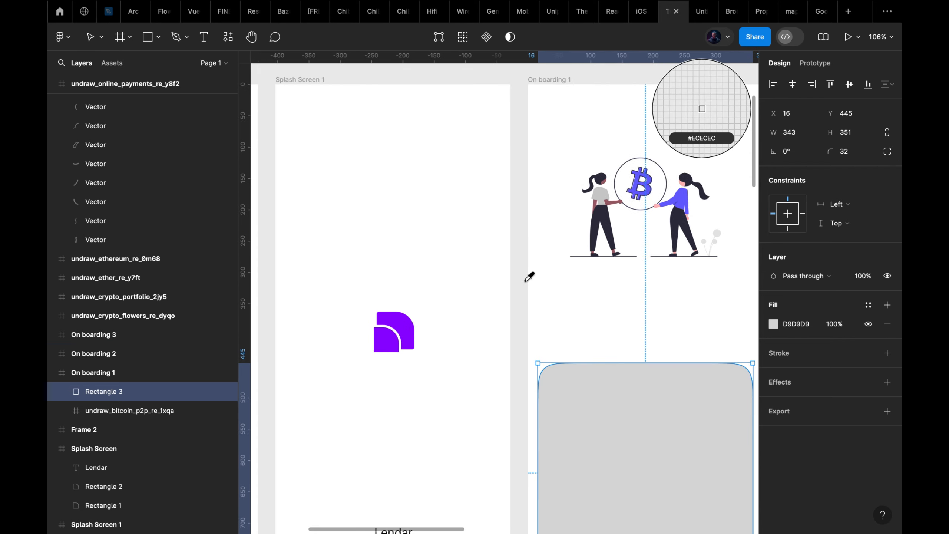
pyautogui.scroll(-1, 529, 277)
pyautogui.press('Escape')
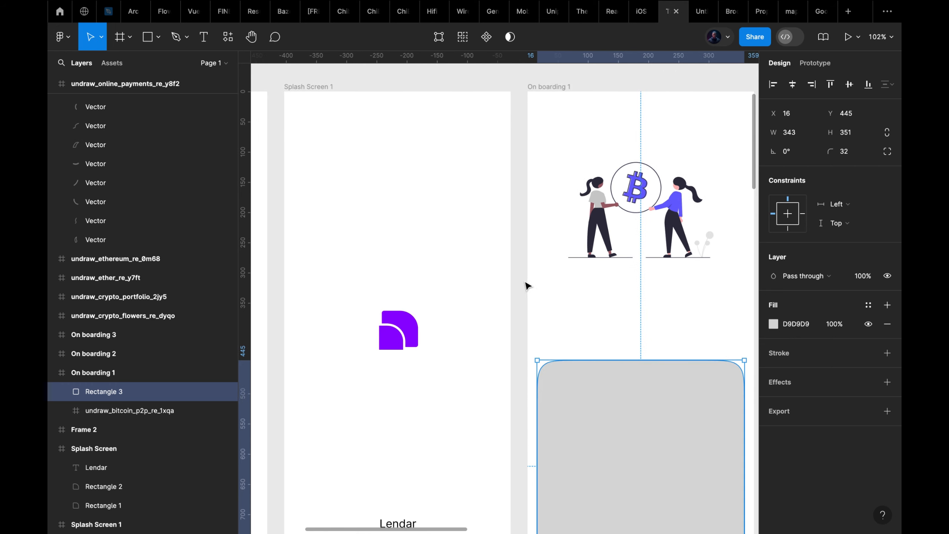
# Step: Recolour the purple logo on Splash Screen 1 with the illustration's blue-violet 6C63FF from the page colours
pyautogui.click(404, 338)
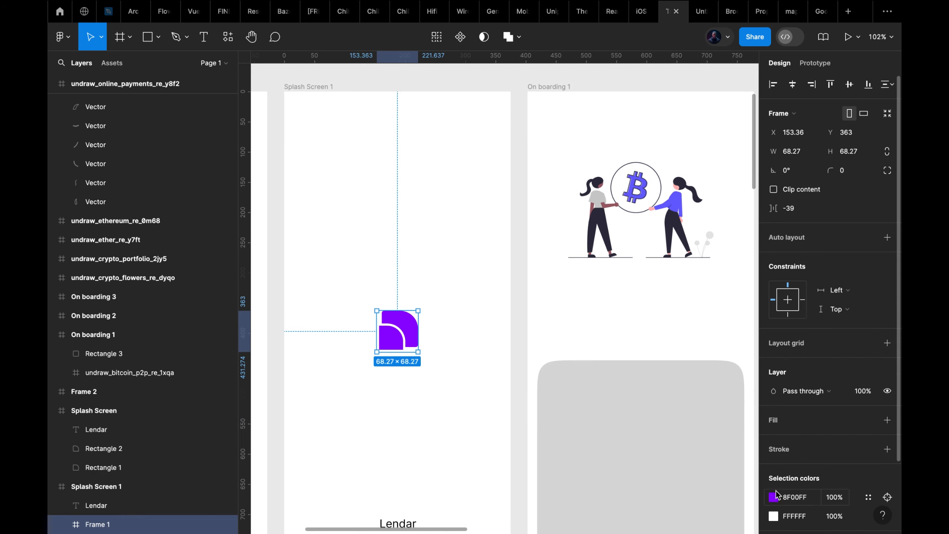
pyautogui.click(773, 498)
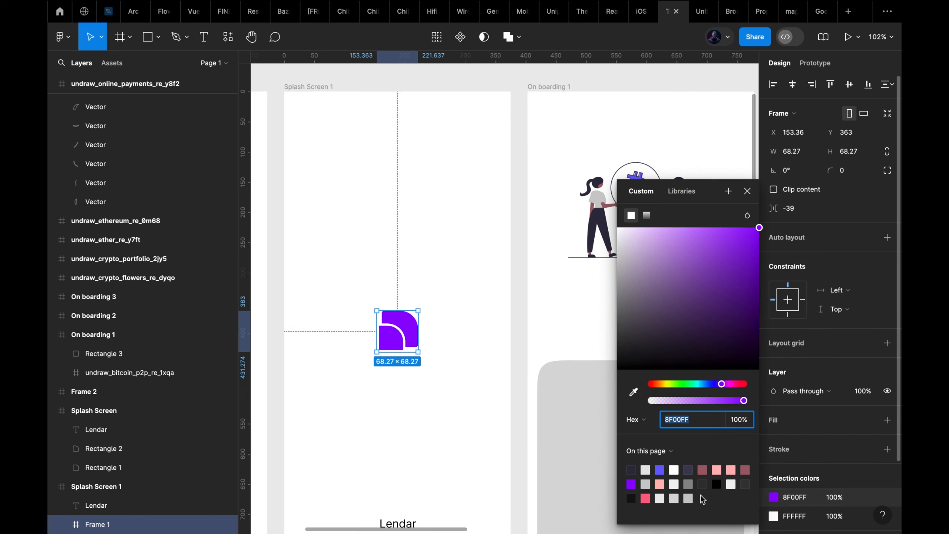
pyautogui.click(662, 468)
pyautogui.scroll(-3, 494, 359)
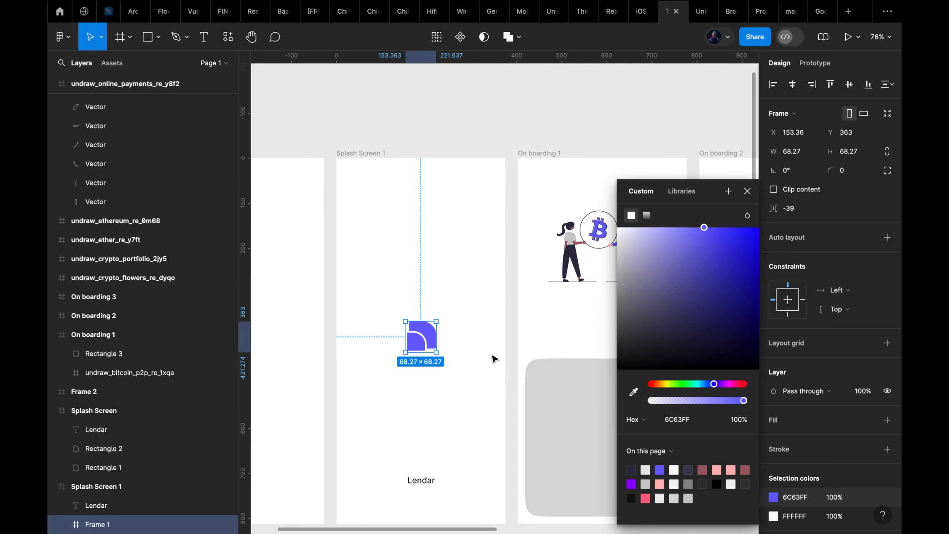
pyautogui.click(494, 358)
# Step: Inspect the full list of colours in the bitcoin illustration and check the value of its blue-violet
pyautogui.hscroll(3, 494, 359)
pyautogui.scroll(-2, 494, 359)
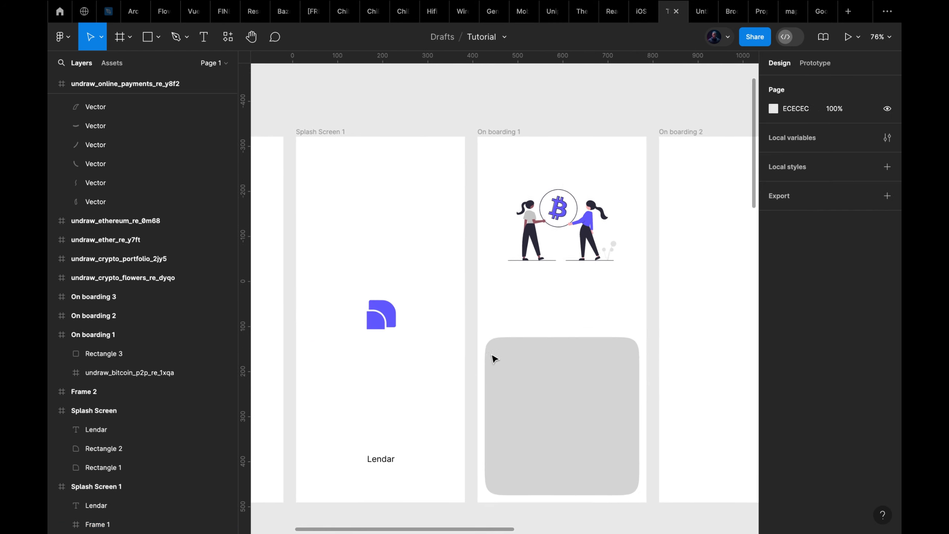
pyautogui.click(565, 380)
pyautogui.scroll(4, 565, 379)
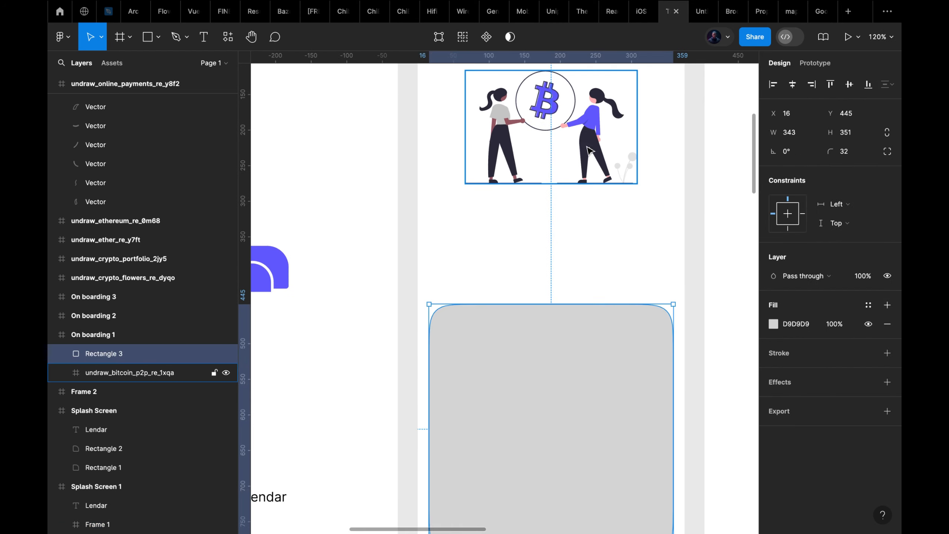
pyautogui.click(580, 132)
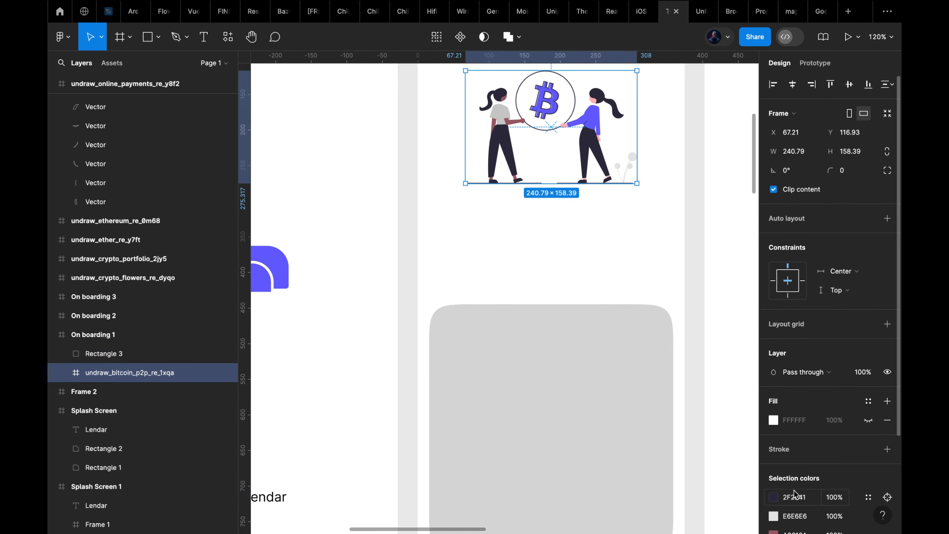
pyautogui.scroll(-3, 796, 495)
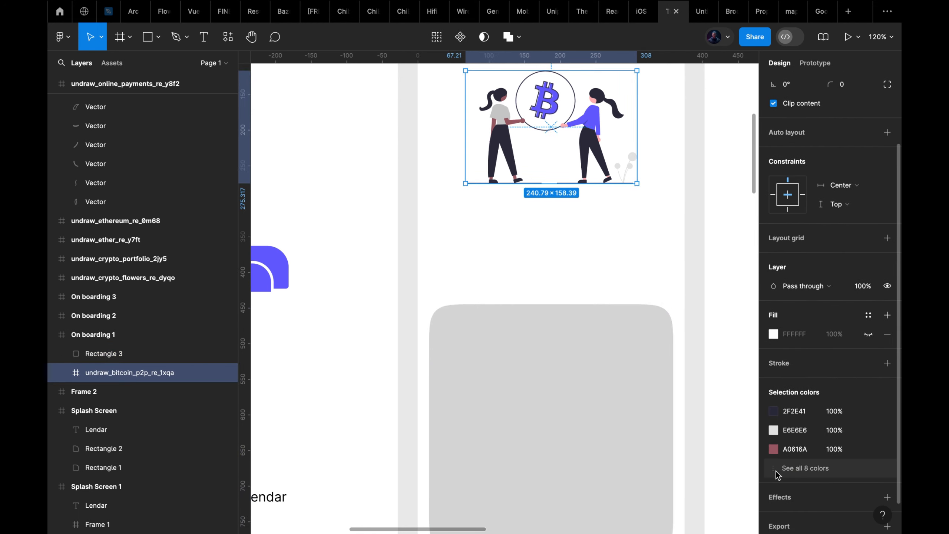
pyautogui.click(804, 468)
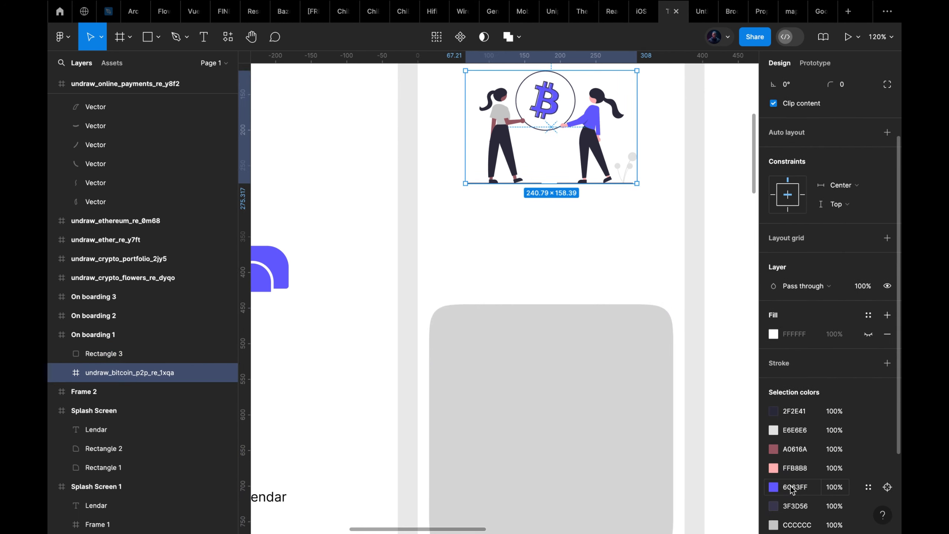
pyautogui.click(773, 486)
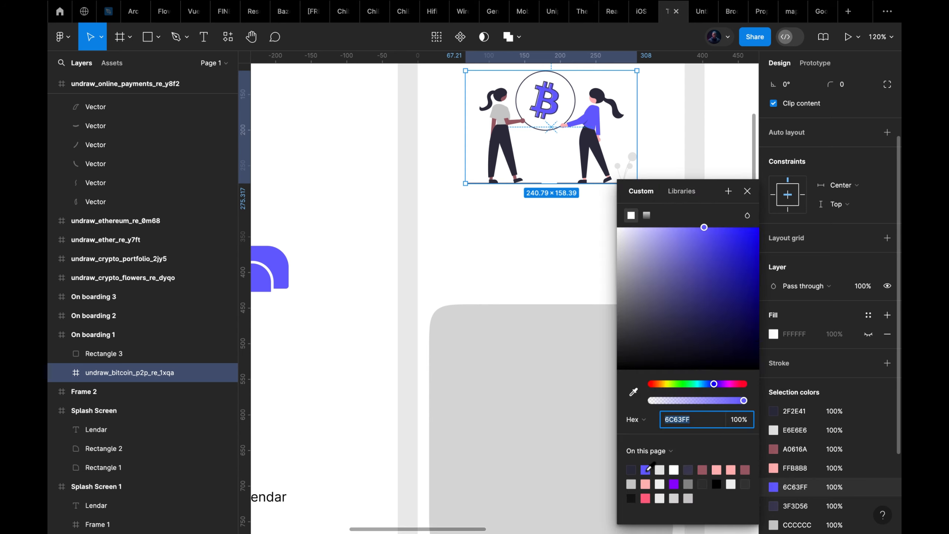
pyautogui.click(747, 191)
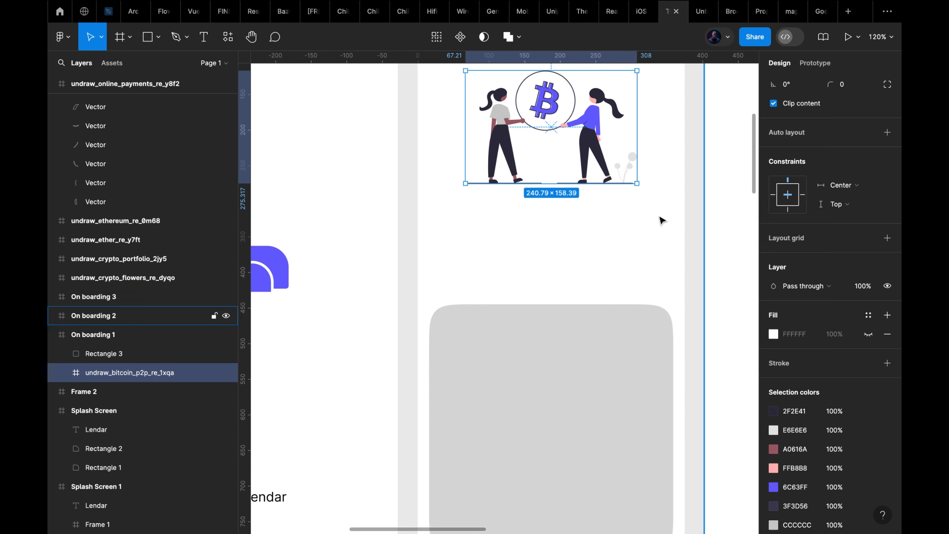
pyautogui.click(625, 228)
# Step: Fill the rounded rectangle in On boarding 1 with white FFFFFF sampled from the frame's background
pyautogui.click(611, 343)
pyautogui.scroll(-5, 521, 257)
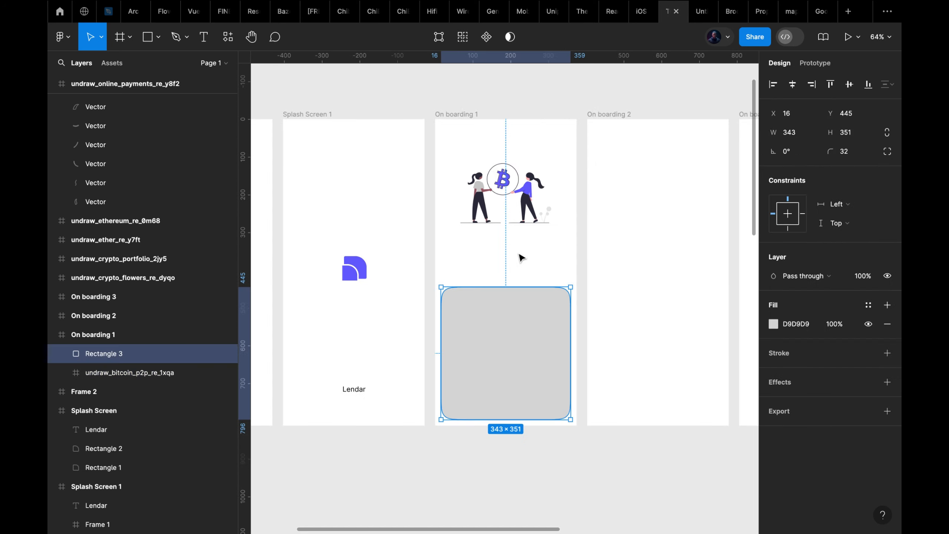
pyautogui.click(521, 257)
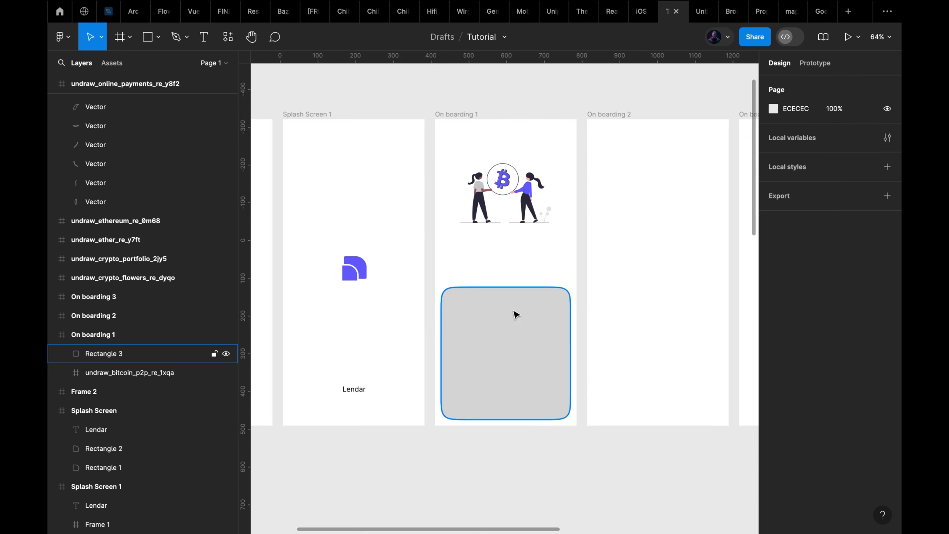
pyautogui.click(511, 331)
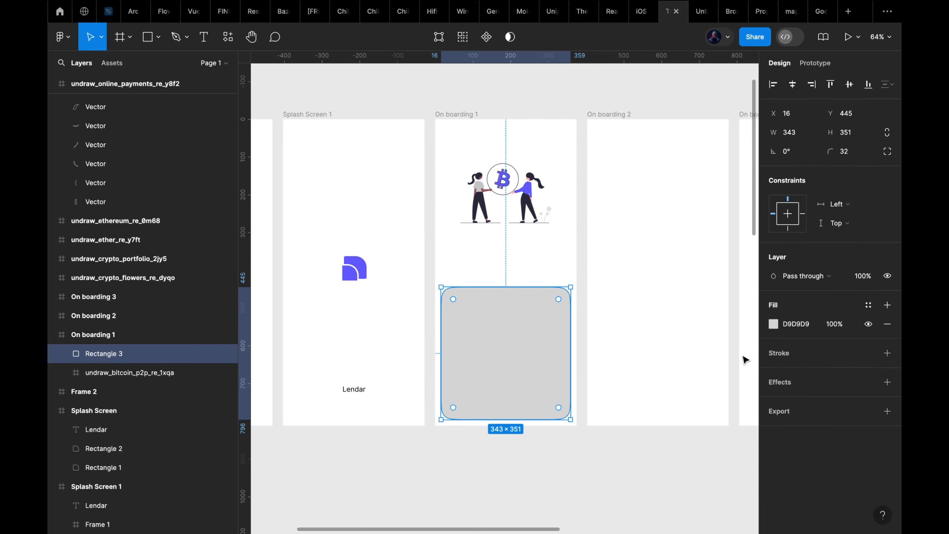
pyautogui.press('i')
pyautogui.click(509, 245)
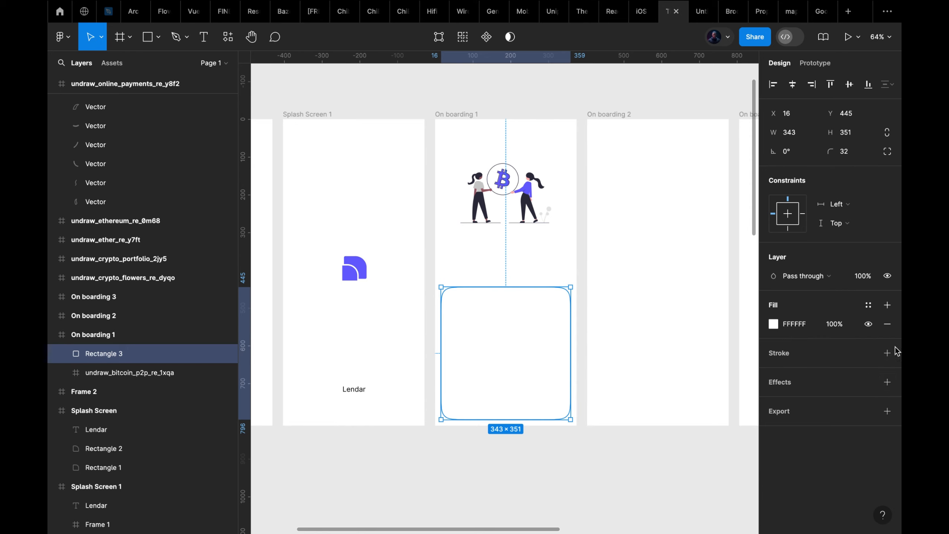
# Step: Change the background fill of the On boarding 1 frame to light grey F7F7F7
pyautogui.click(515, 251)
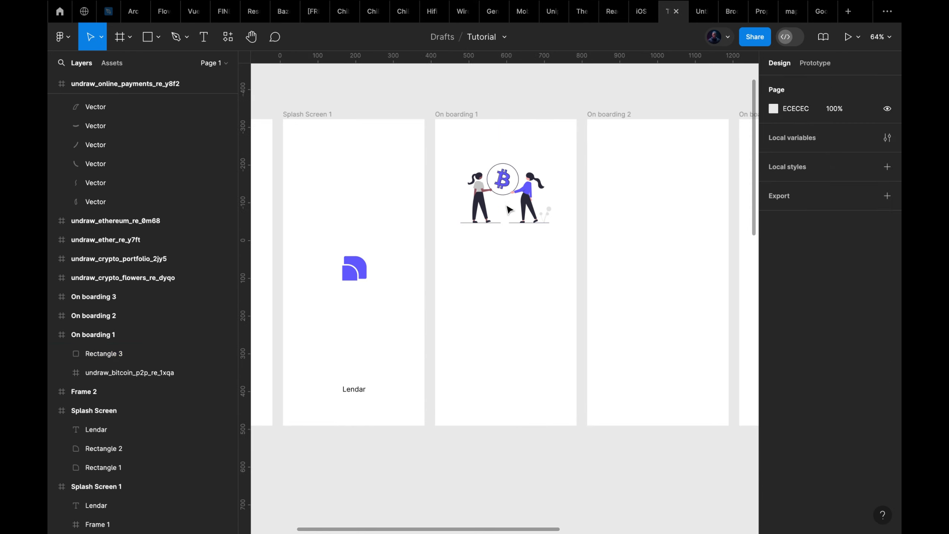
pyautogui.click(458, 115)
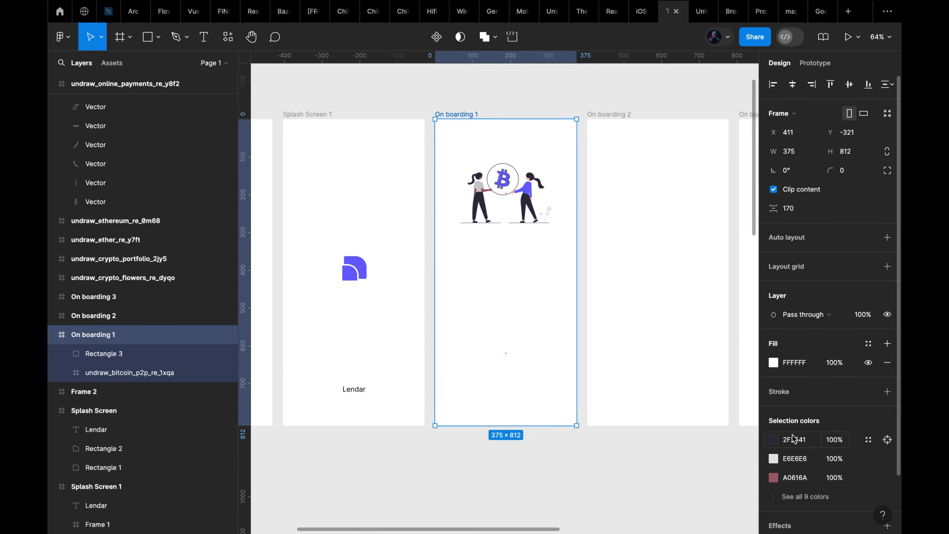
pyautogui.click(771, 362)
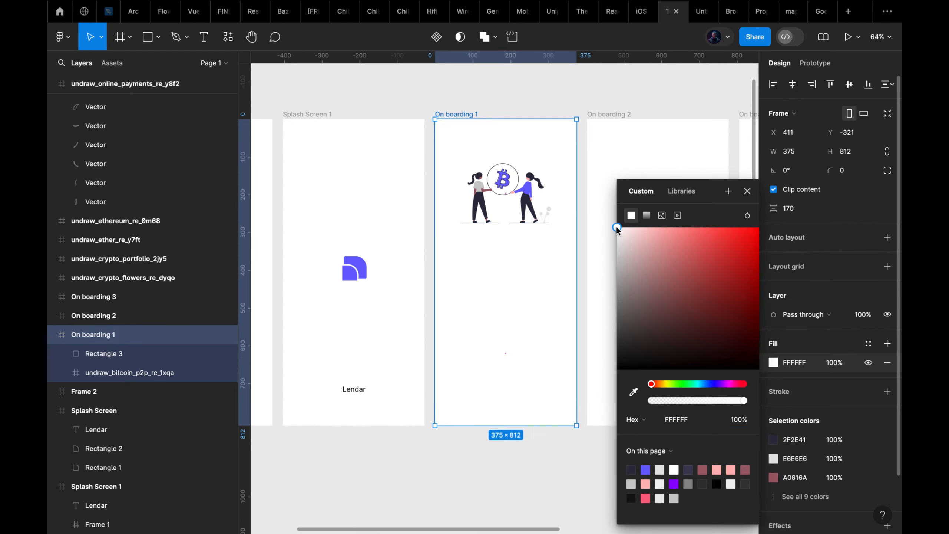
pyautogui.moveTo(617, 228); pyautogui.dragTo(616, 227)
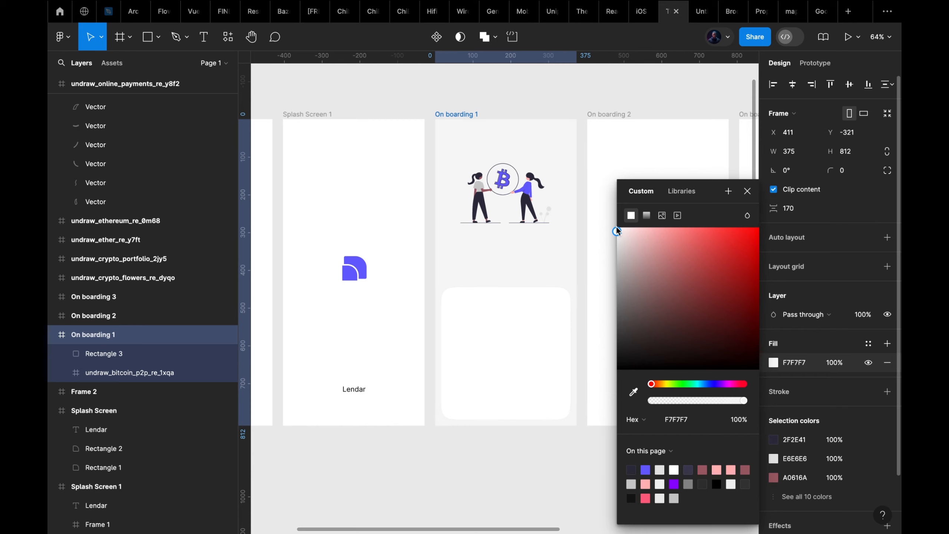
pyautogui.click(747, 191)
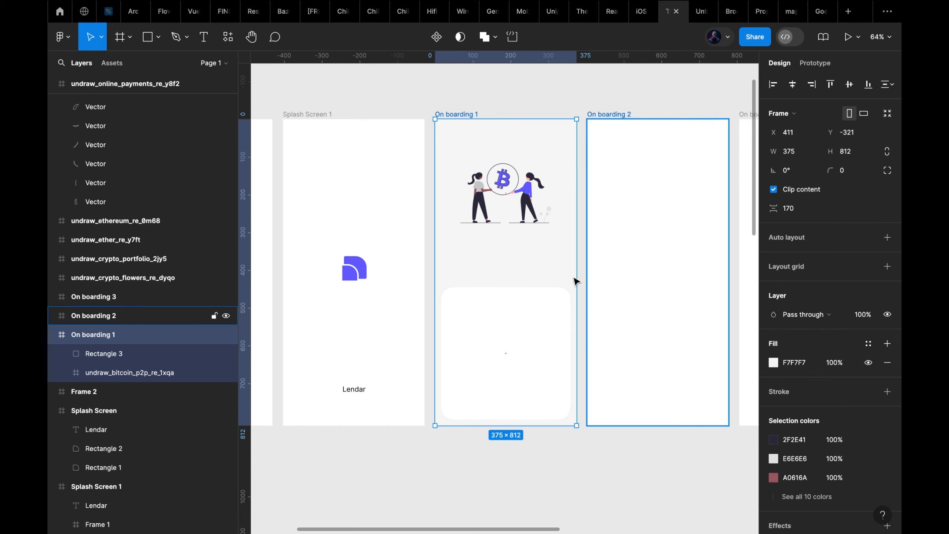
# Step: Add the text "P2P Cryto exchange" below the bitcoin illustration in On boarding 1 and centre it horizontally in the frame
pyautogui.press('Escape')
pyautogui.press('t')
pyautogui.click(464, 243)
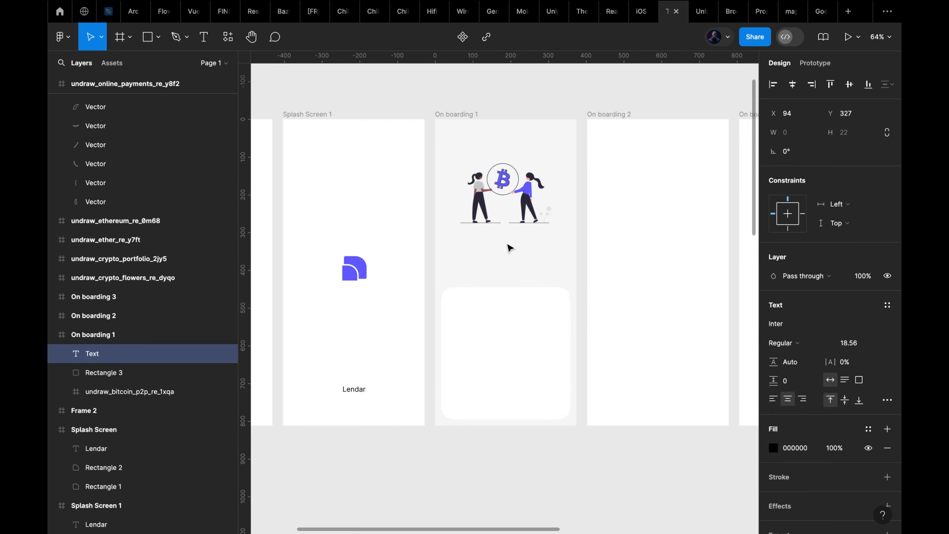
pyautogui.write('P2P Cryto exchange')
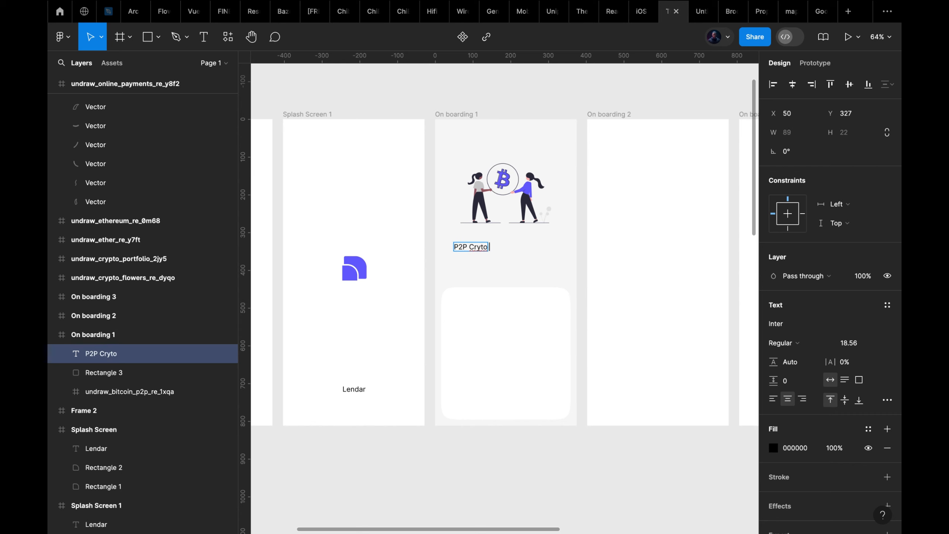
pyautogui.press('Escape')
pyautogui.scroll(5, 477, 245)
pyautogui.hotkey('alt', 'h')
# Step: Format the "P2P Cryto exchange" heading with font size 20 and Bold weight
pyautogui.scroll(2, 486, 248)
pyautogui.click(854, 345)
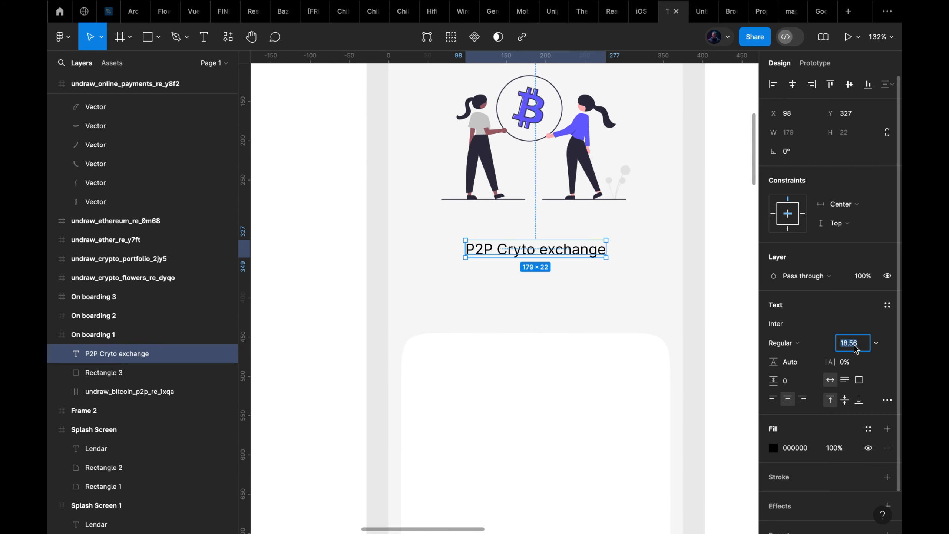
pyautogui.write('20')
pyautogui.press('Return')
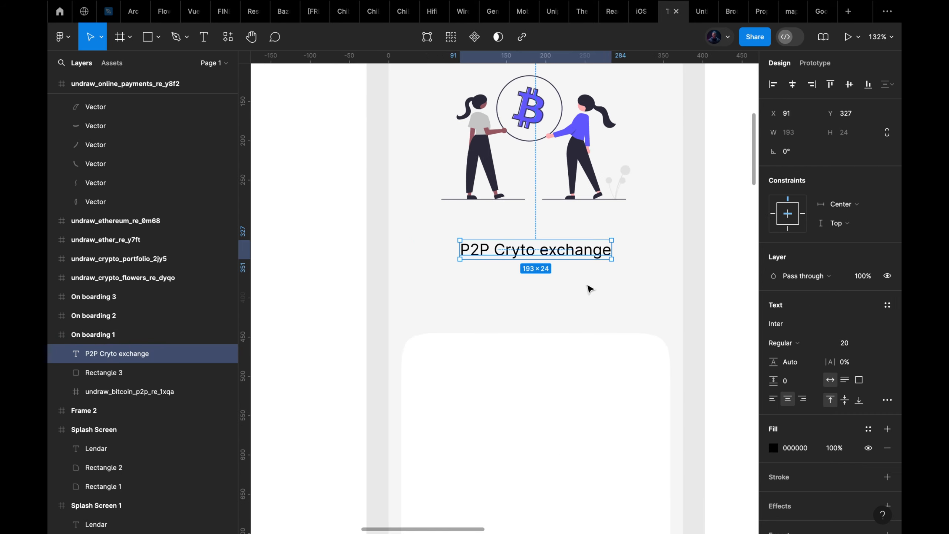
pyautogui.click(799, 344)
pyautogui.click(804, 384)
pyautogui.hotkey('shift', '0')
pyautogui.scroll(-2, 551, 255)
pyautogui.scroll(3, 540, 275)
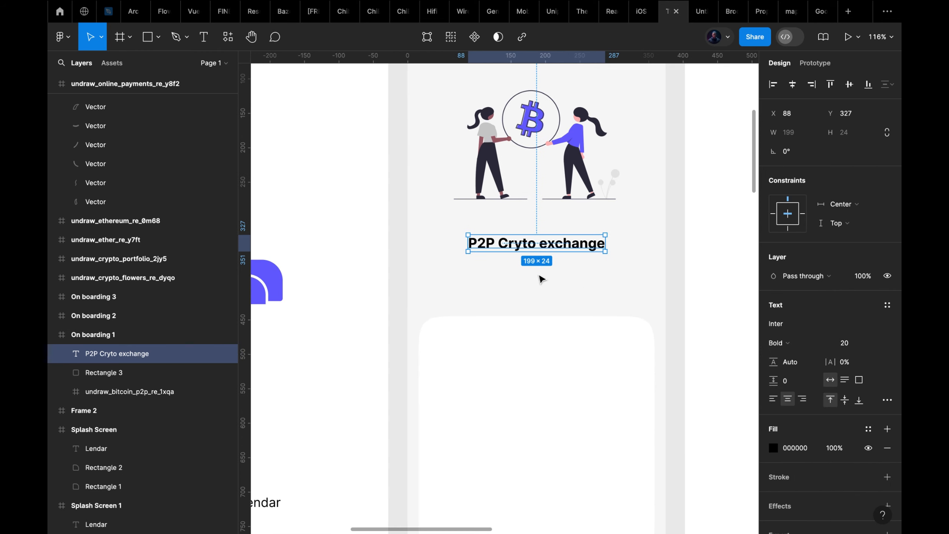
# Step: Duplicate the heading 30 px below itself and set the copy to font size 16 with Regular weight
pyautogui.scroll(-3, 523, 262)
pyautogui.moveTo(525, 261)
pyautogui.mouseDown()
pyautogui.moveTo(525, 249)
pyautogui.moveTo(525, 275)
pyautogui.mouseUp()
pyautogui.press('super+d')
pyautogui.click(844, 346)
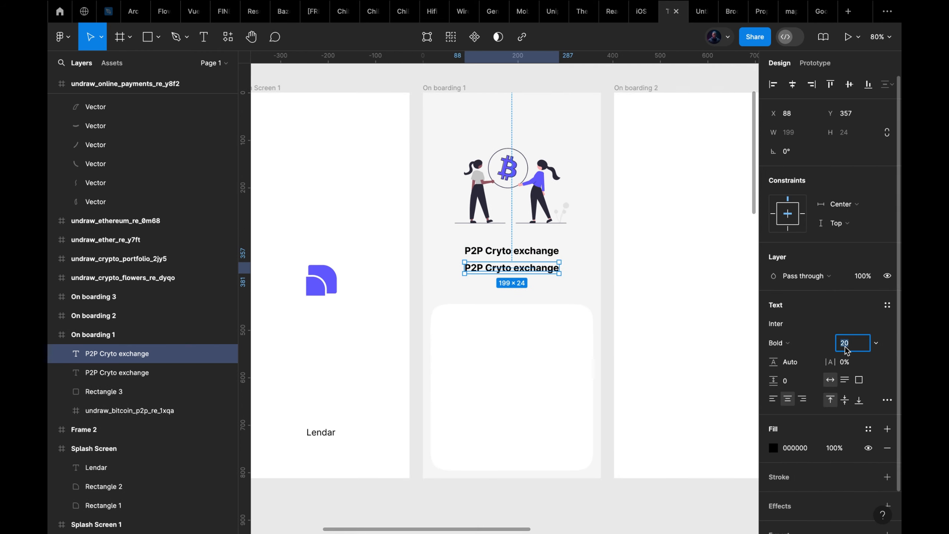
pyautogui.write('16')
pyautogui.press('Return')
pyautogui.press('super+b')
pyautogui.doubleClick(518, 267)
pyautogui.rightClick(518, 265)
pyautogui.click(546, 277)
pyautogui.press('Escape')
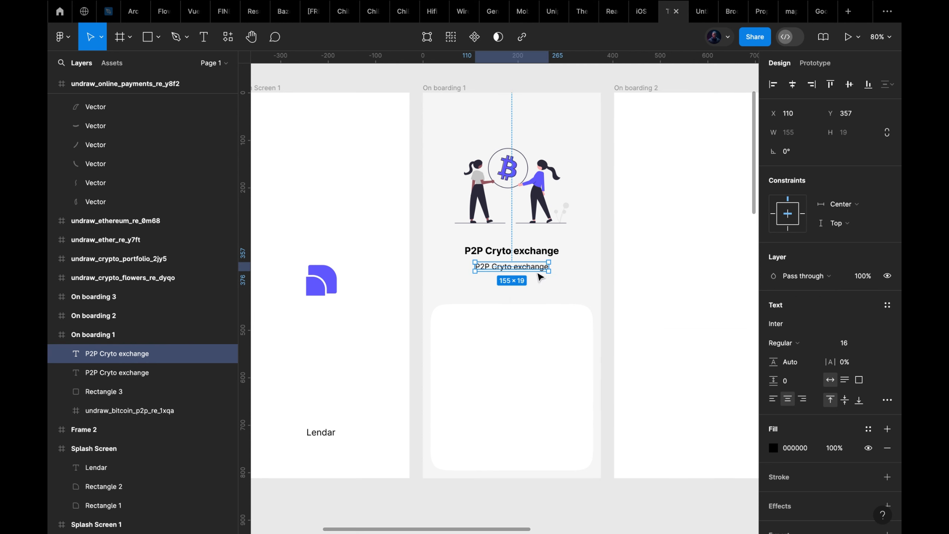
# Step: Fill the duplicated text with five Lorem Ipsum sentences from the plugin and resize its box to the frame's 375 width
pyautogui.scroll(5, 533, 267)
pyautogui.rightClick(533, 267)
pyautogui.moveTo(598, 427)
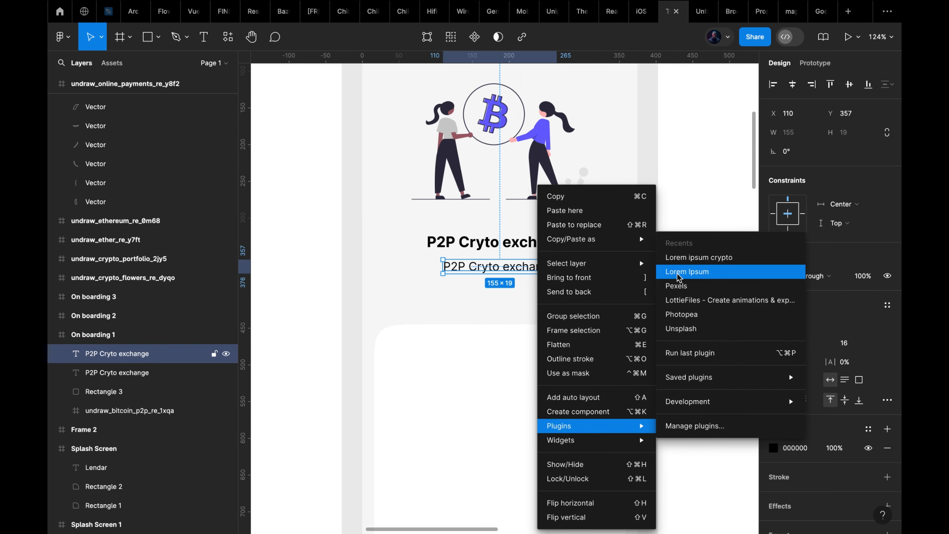
pyautogui.click(686, 271)
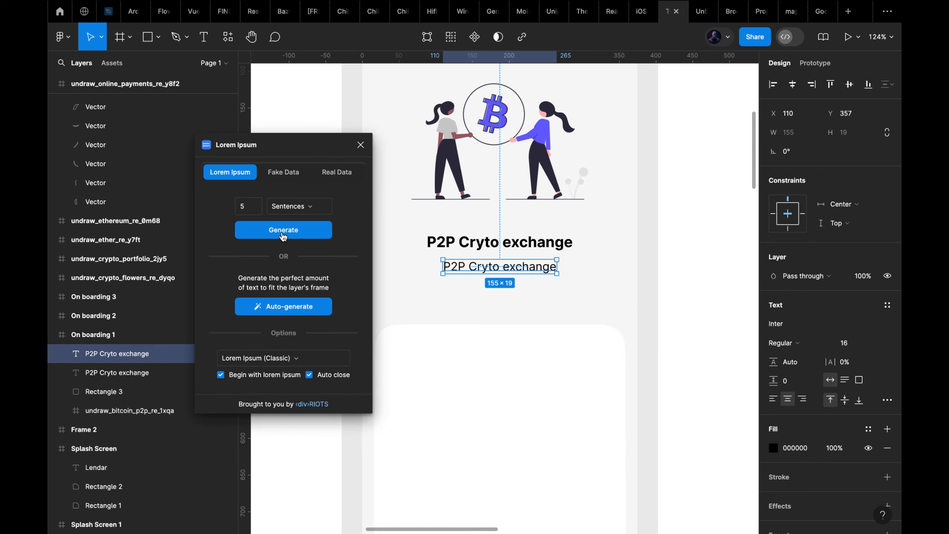
pyautogui.click(283, 229)
pyautogui.scroll(-10, 525, 311)
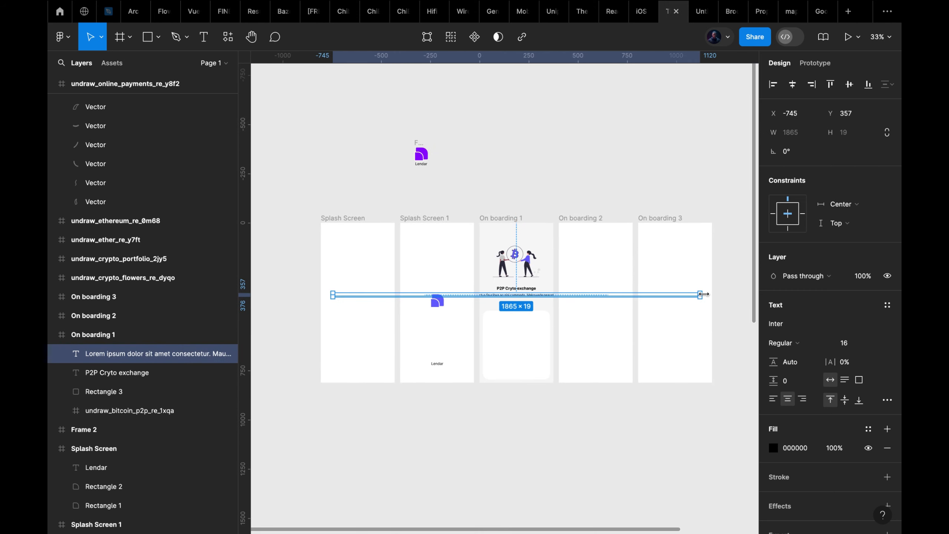
pyautogui.moveTo(703, 294); pyautogui.dragTo(554, 304)
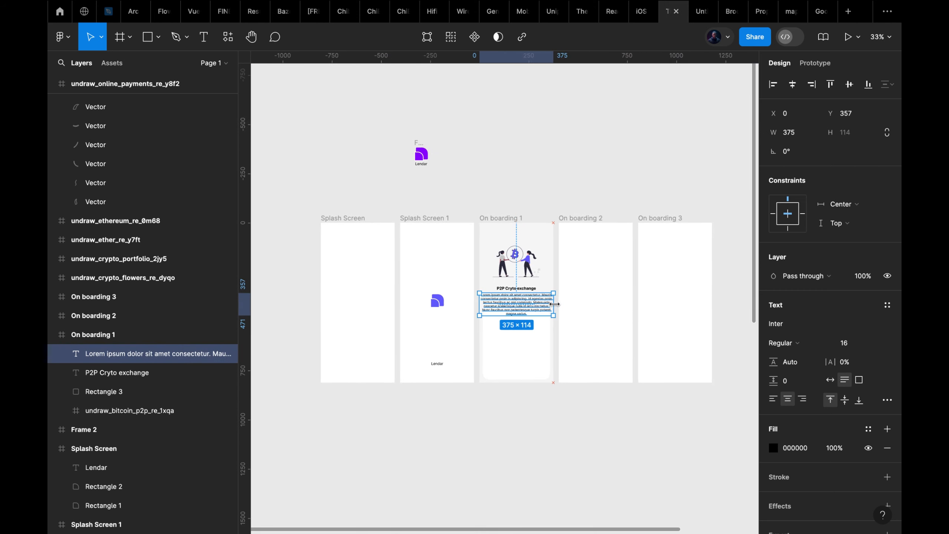
# Step: Shorten the placeholder paragraph to "Lorem ipsum dolor sit amet consectetur. Mauris consectetur proin in adipiscing."
pyautogui.scroll(5, 493, 314)
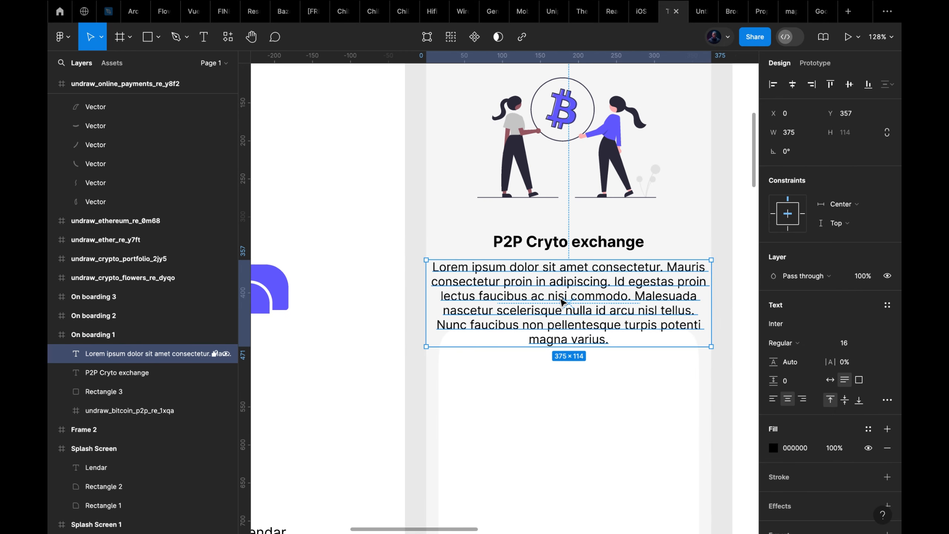
pyautogui.doubleClick(590, 285)
pyautogui.moveTo(613, 283); pyautogui.dragTo(646, 397)
pyautogui.press('BackSpace')
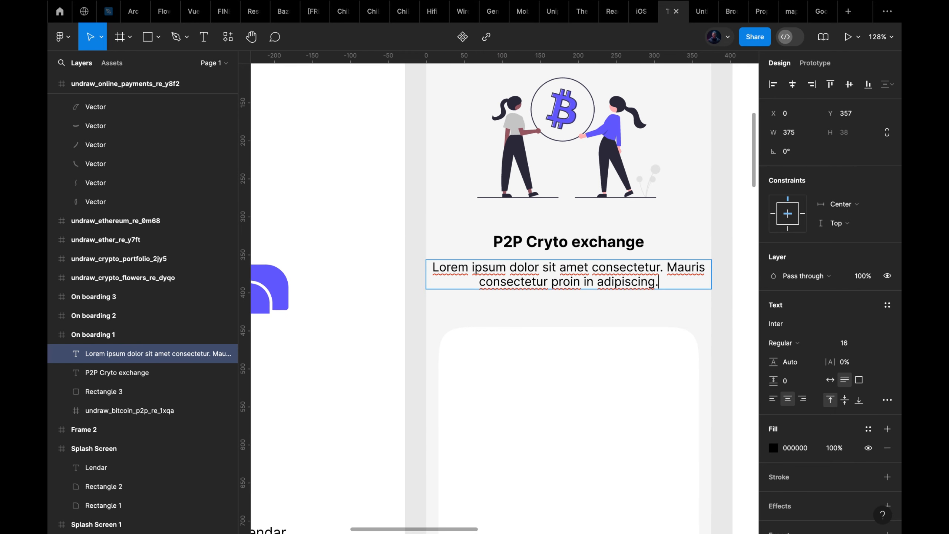
pyautogui.press('Escape')
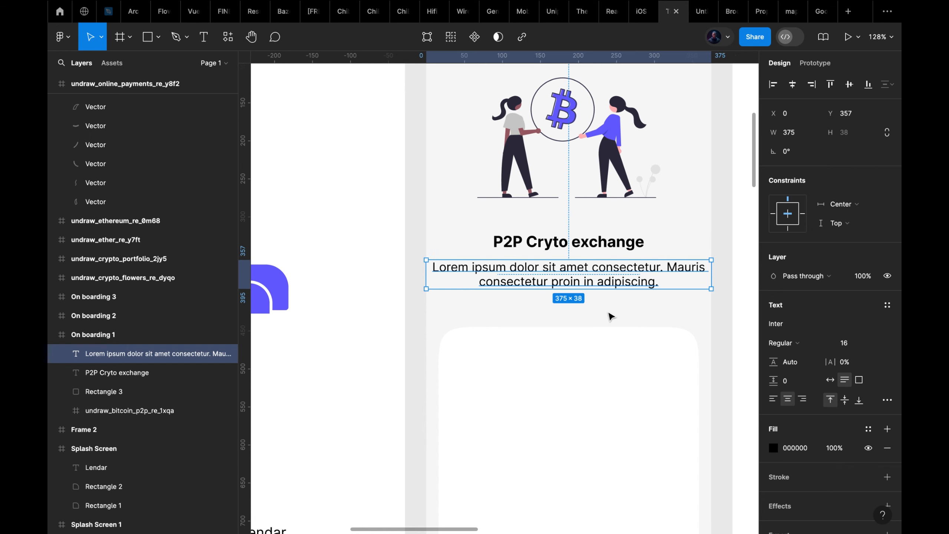
# Step: Narrow the paragraph box evenly from both sides to 305 wide and shorten its ending to "Mauris consectetur proin."
pyautogui.click(609, 313)
pyautogui.click(454, 274)
pyautogui.moveTo(426, 275); pyautogui.dragTo(453, 275)
pyautogui.doubleClick(538, 276)
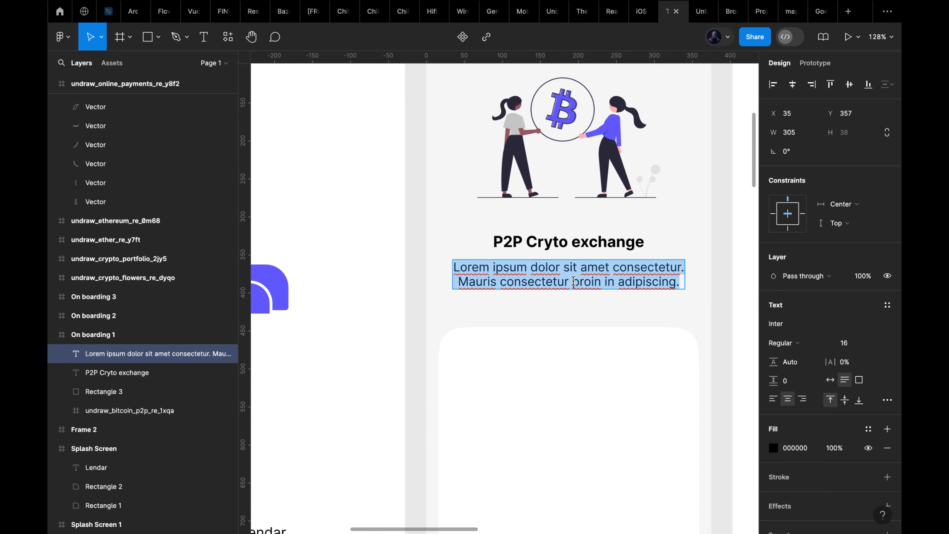
pyautogui.click(602, 281)
pyautogui.moveTo(602, 281); pyautogui.dragTo(676, 281)
pyautogui.press('BackSpace')
pyautogui.press('Escape')
# Step: Nudge the paragraph down a few pixels from the heading, to Y 361
pyautogui.hscroll(2, 545, 262)
pyautogui.press('Down')
pyautogui.press('Down')
pyautogui.press('Down')
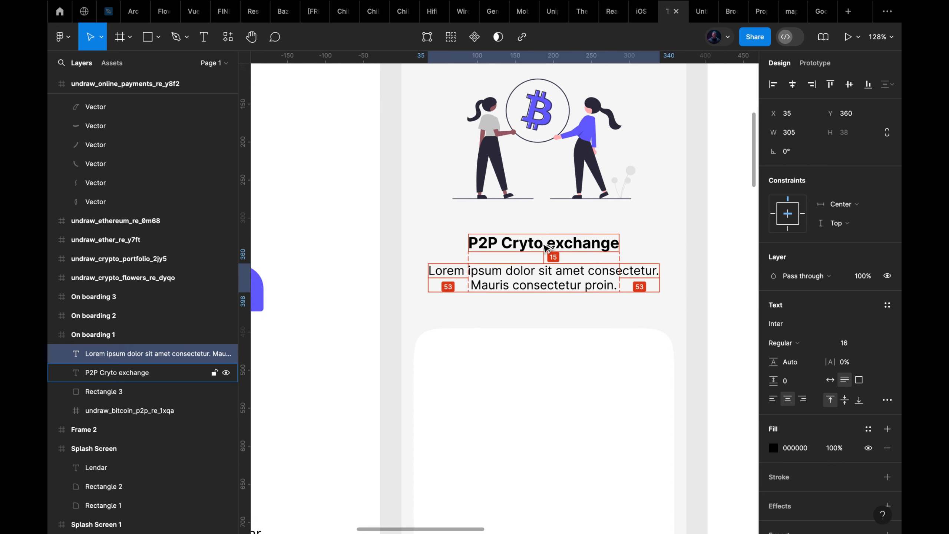
# Step: Set the line height of the placeholder paragraph to 167%
pyautogui.click(789, 362)
pyautogui.write('10')
pyautogui.press('Return')
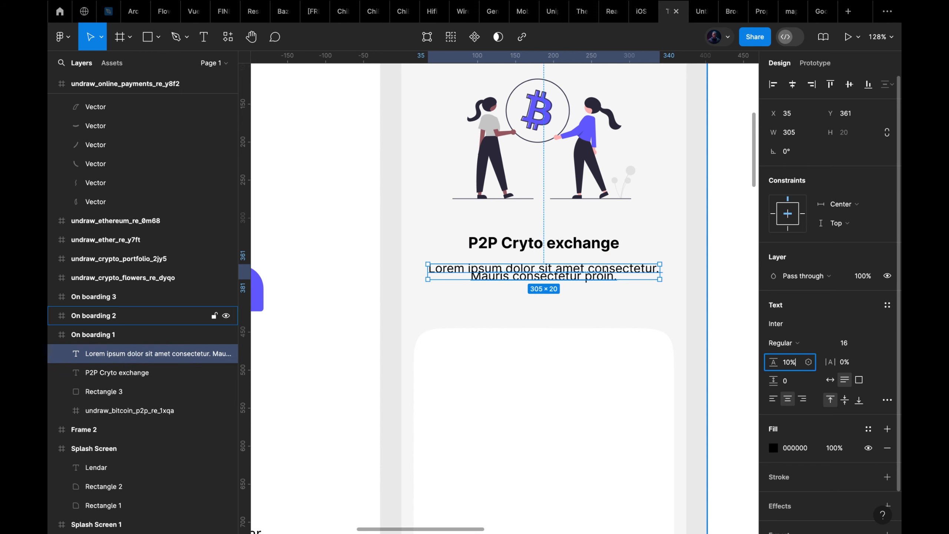
pyautogui.press('Return')
pyautogui.moveTo(773, 361); pyautogui.dragTo(103, 316)
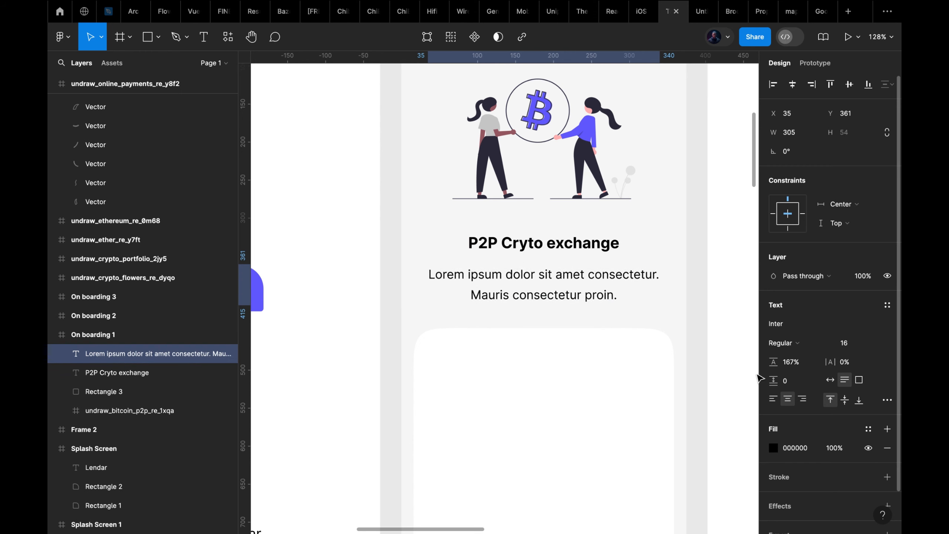
# Step: Recolour the placeholder paragraph with mid-grey 757575
pyautogui.click(773, 447)
pyautogui.moveTo(622, 365); pyautogui.dragTo(596, 306)
pyautogui.click(747, 192)
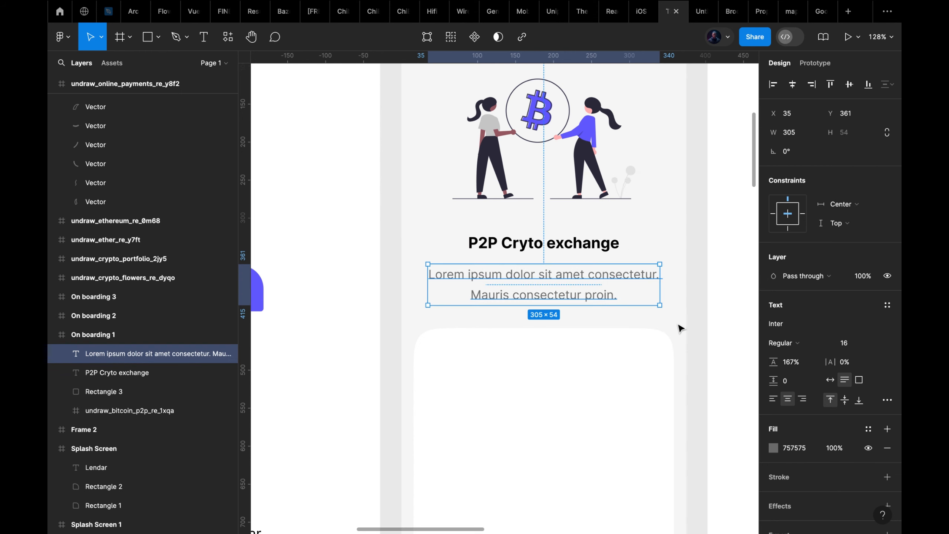
pyautogui.click(678, 325)
# Step: Reduce the placeholder paragraph's font size to 14
pyautogui.scroll(-5, 678, 325)
pyautogui.hscroll(1, 678, 325)
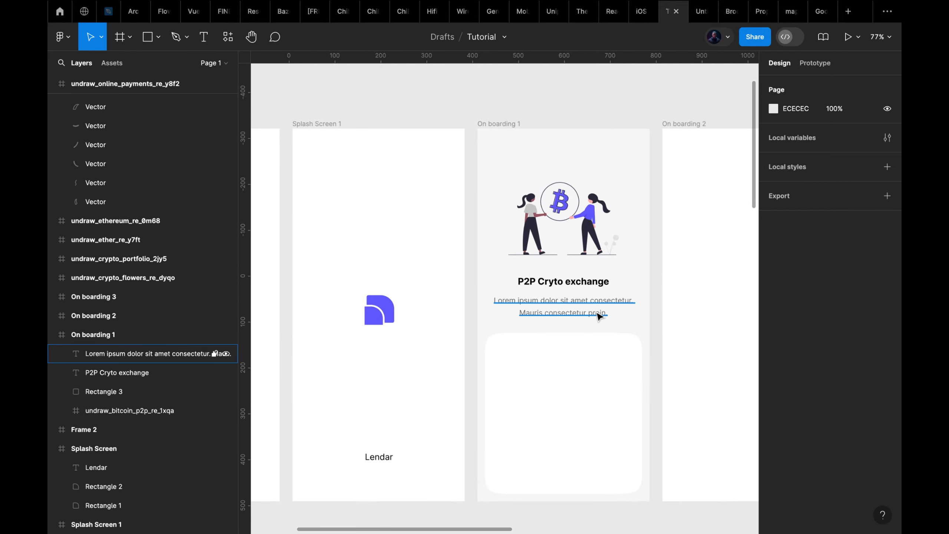
pyautogui.click(598, 316)
pyautogui.click(847, 346)
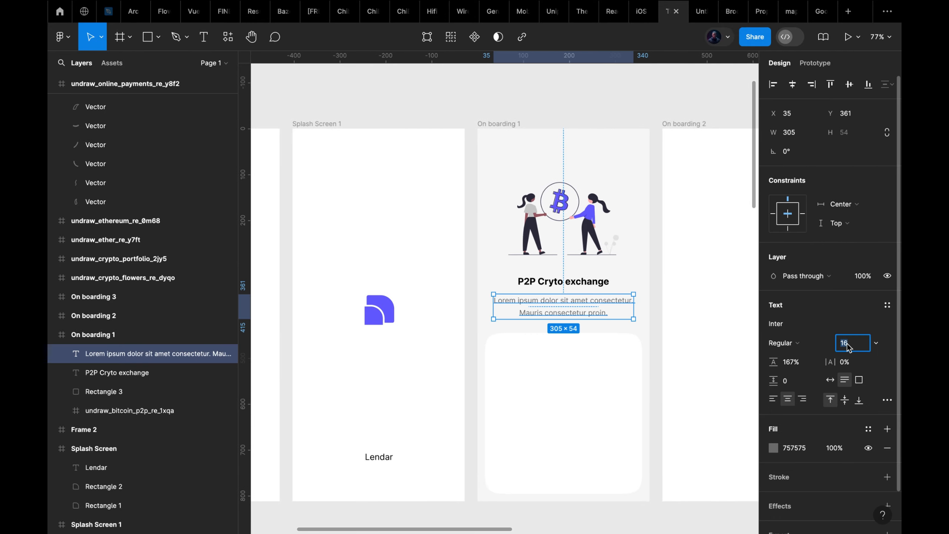
pyautogui.write('14')
pyautogui.press('Return')
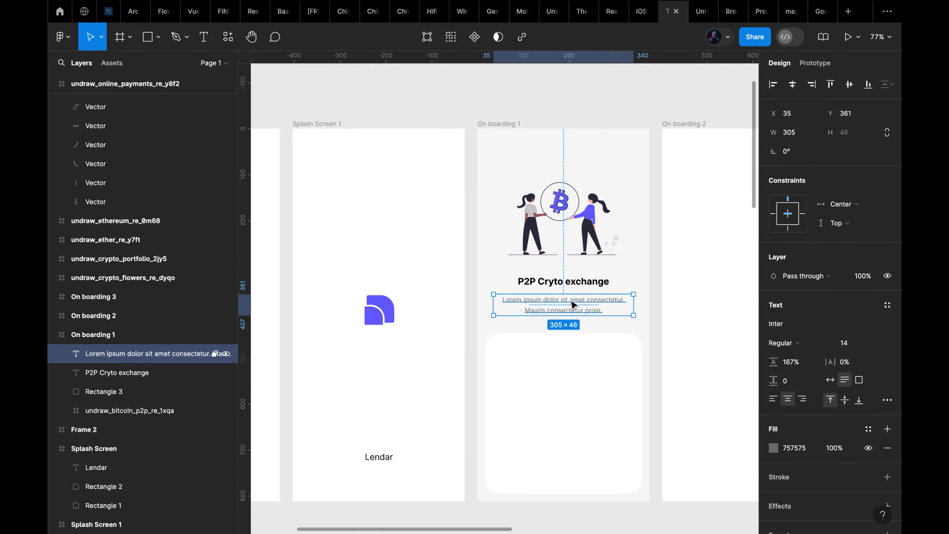
# Step: Narrow the paragraph box evenly from both sides to 273 wide so it fits the text closely
pyautogui.scroll(5, 574, 305)
pyautogui.scroll(2, 573, 304)
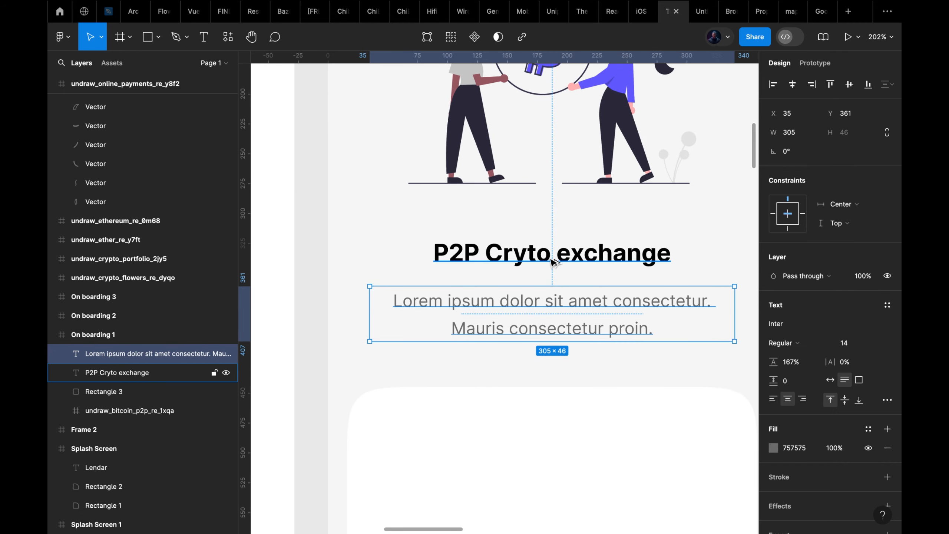
pyautogui.press('alt')
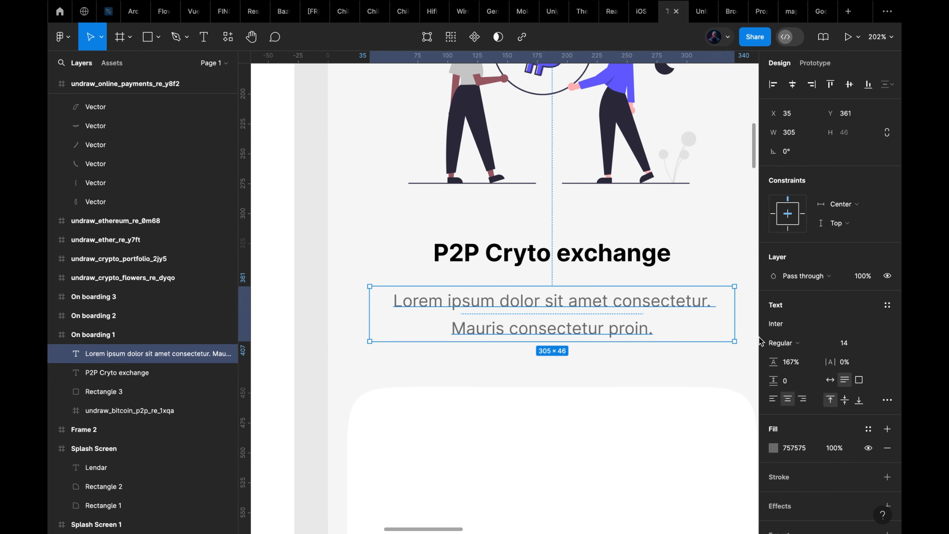
pyautogui.moveTo(735, 324); pyautogui.dragTo(716, 323)
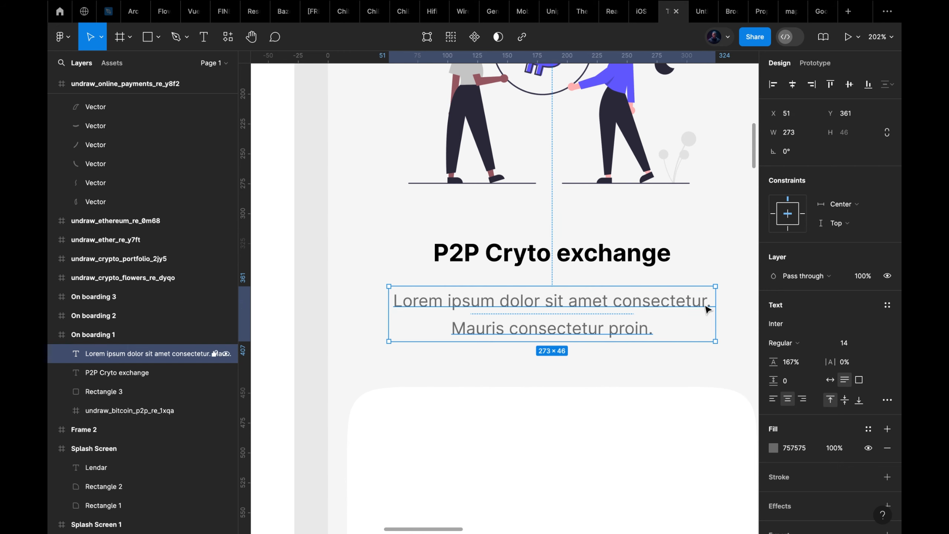
# Step: Remove the full stop after the first "consectetur" in the paragraph, keeping a space before "Mauris"
pyautogui.doubleClick(706, 309)
pyautogui.moveTo(706, 308); pyautogui.dragTo(738, 309)
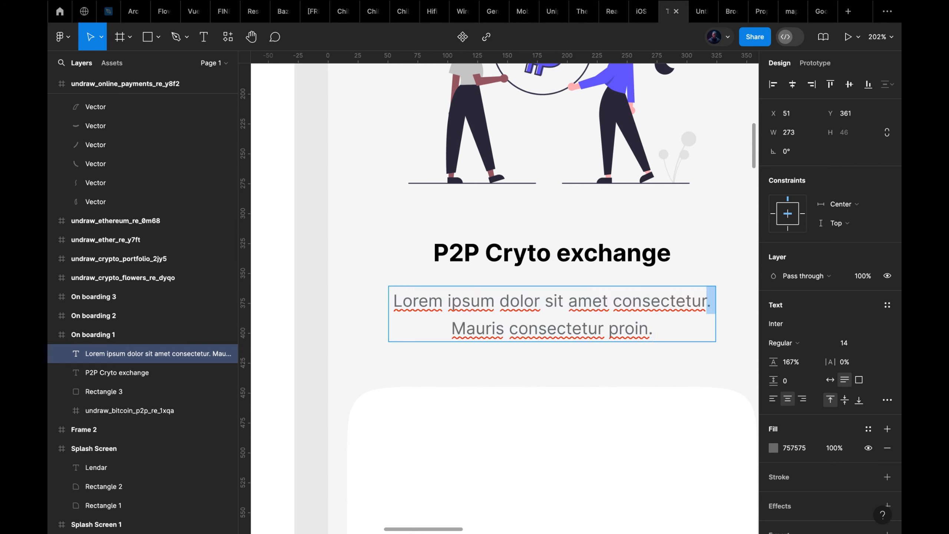
pyautogui.press('BackSpace')
pyautogui.click(720, 360)
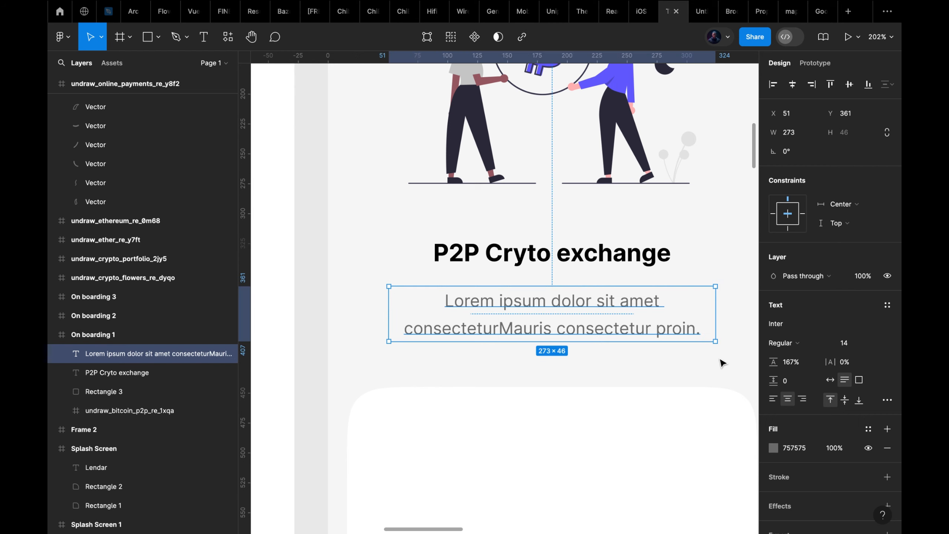
pyautogui.doubleClick(538, 325)
pyautogui.click(500, 324)
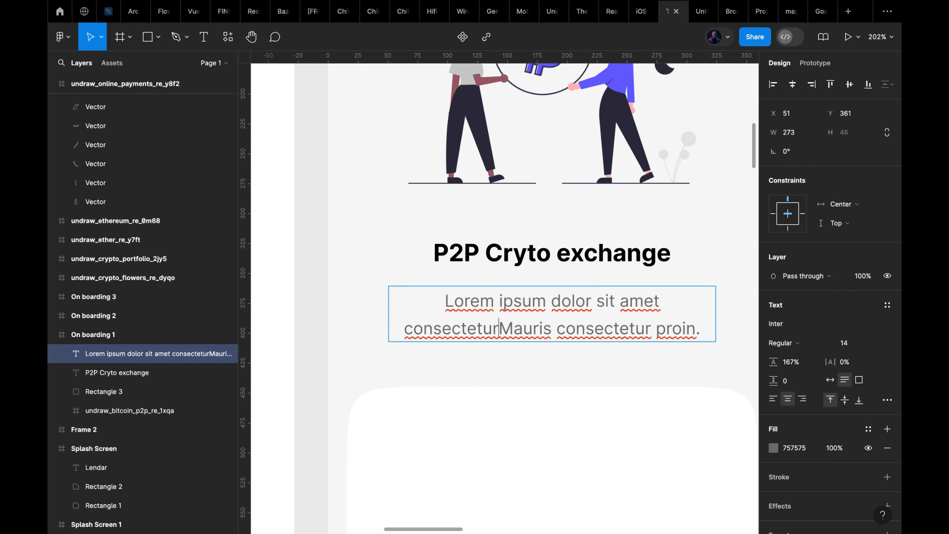
pyautogui.press('Escape')
pyautogui.scroll(-5, 626, 366)
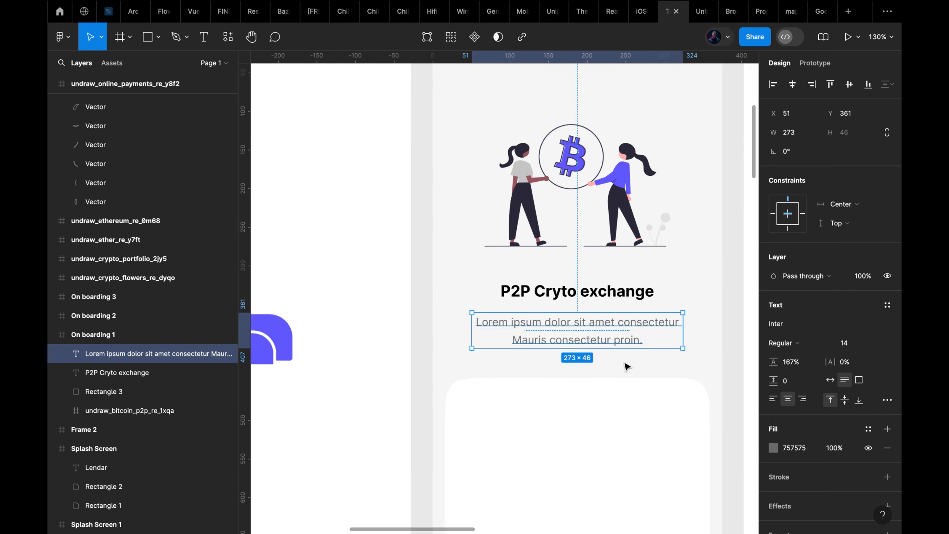
pyautogui.click(627, 366)
pyautogui.scroll(-3, 626, 366)
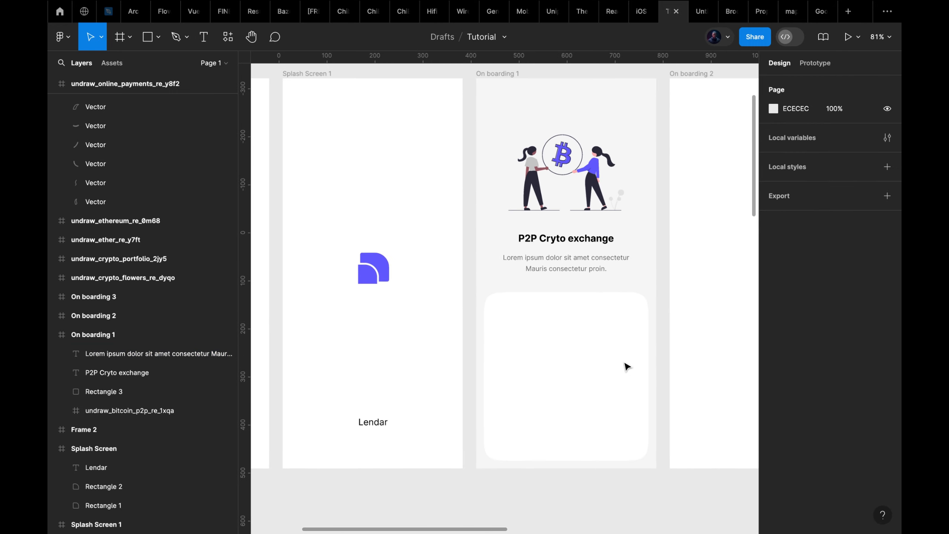
# Step: Add the text "Log in" in the lower part of the white rounded card on On boarding 1, at about X 83, Y 726
pyautogui.click(544, 365)
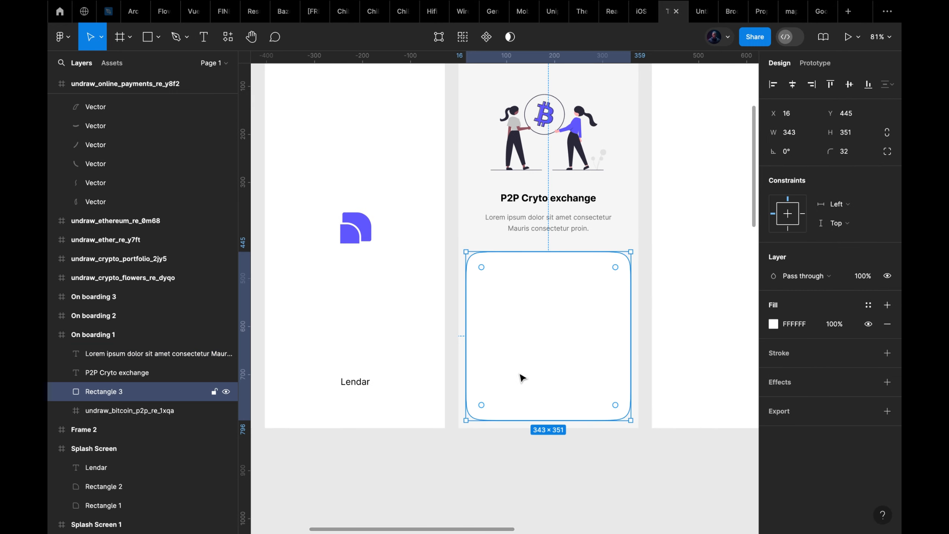
pyautogui.press('t')
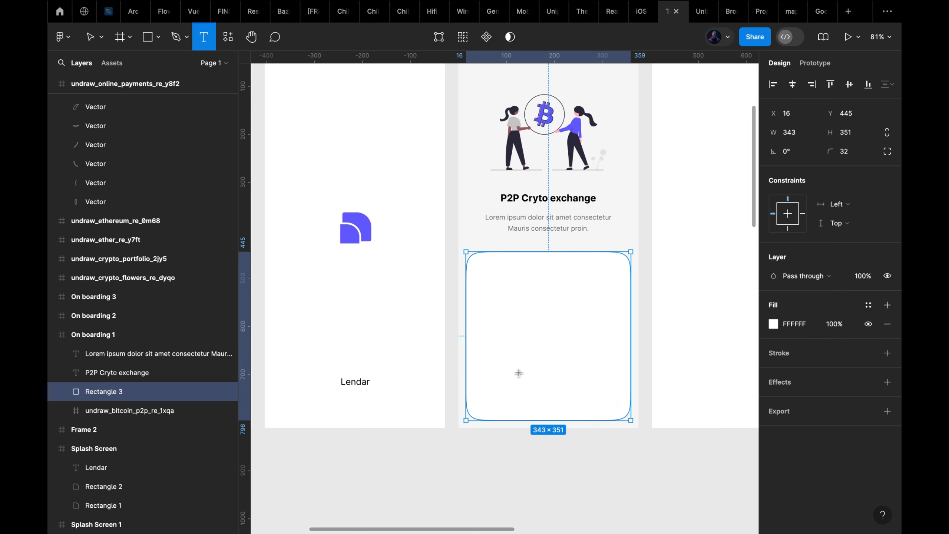
pyautogui.click(486, 399)
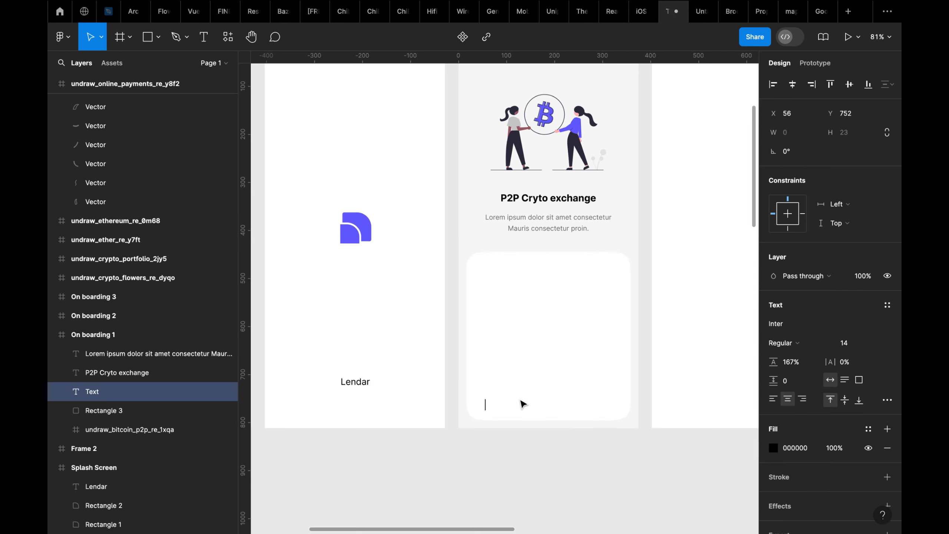
pyautogui.write('Log in')
pyautogui.press('Escape')
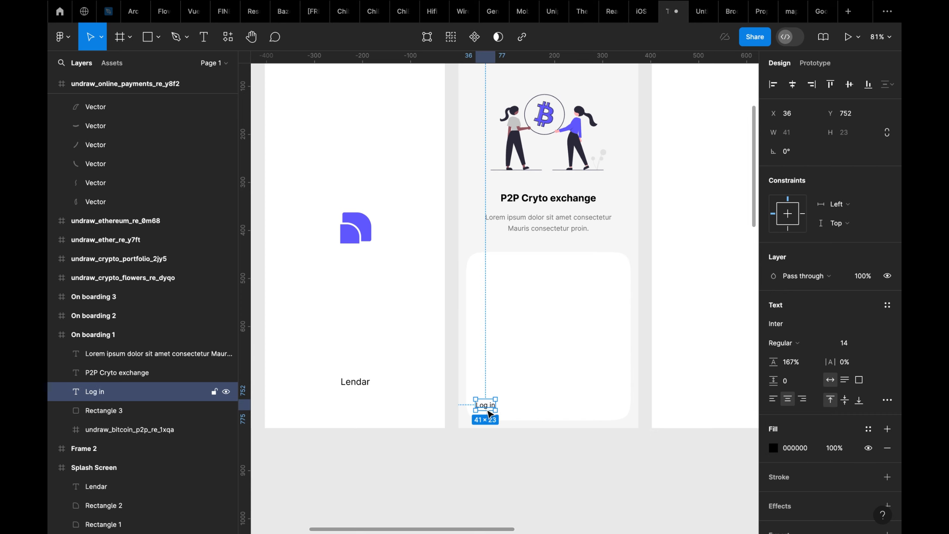
pyautogui.scroll(5, 488, 411)
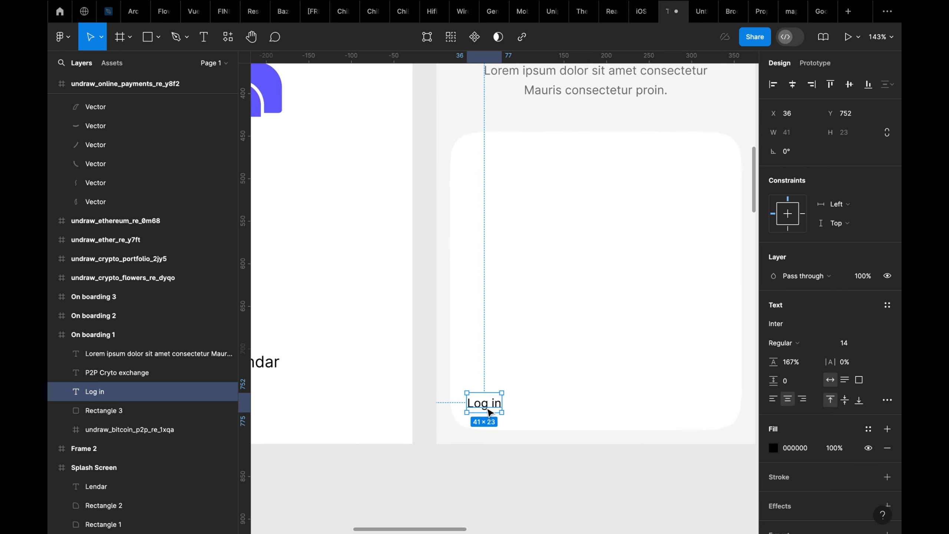
pyautogui.moveTo(488, 411); pyautogui.dragTo(528, 390)
pyautogui.scroll(-5, 528, 390)
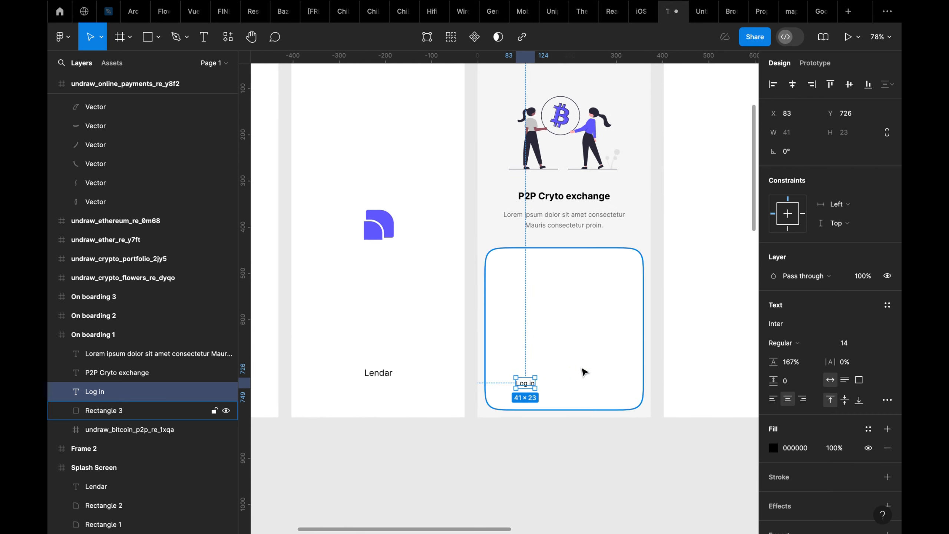
# Step: Wrap the "Log in" text in an auto layout frame with 32 horizontal padding
pyautogui.hotkey('shift', 'a')
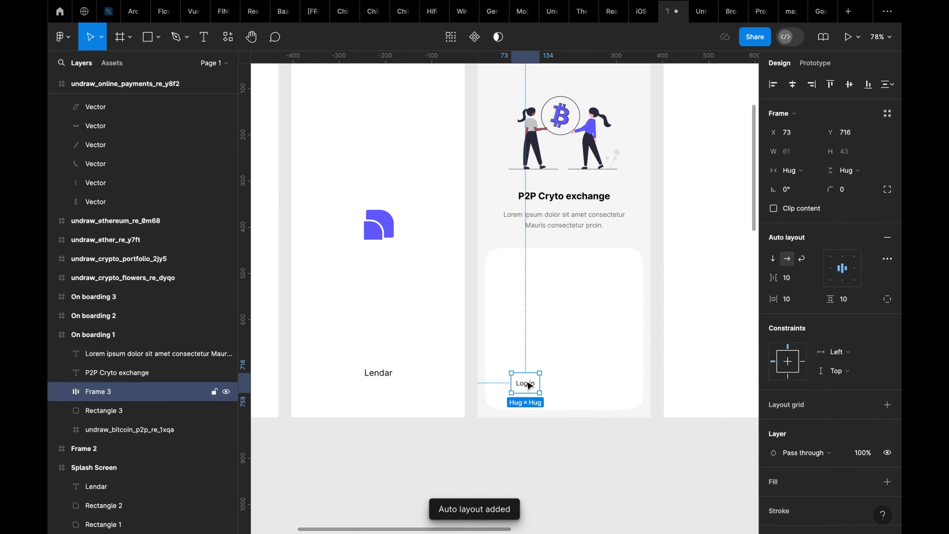
pyautogui.scroll(5, 525, 385)
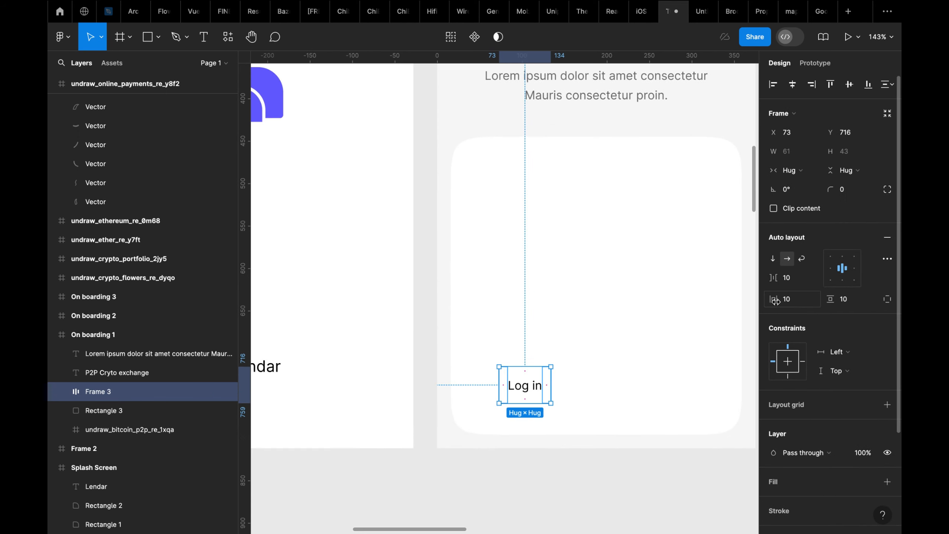
pyautogui.moveTo(776, 301); pyautogui.dragTo(780, 300)
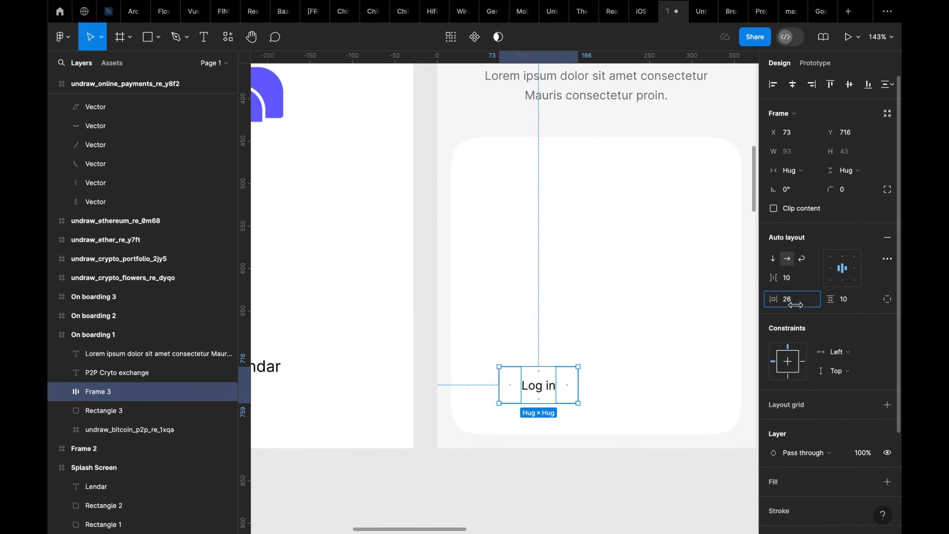
pyautogui.click(792, 302)
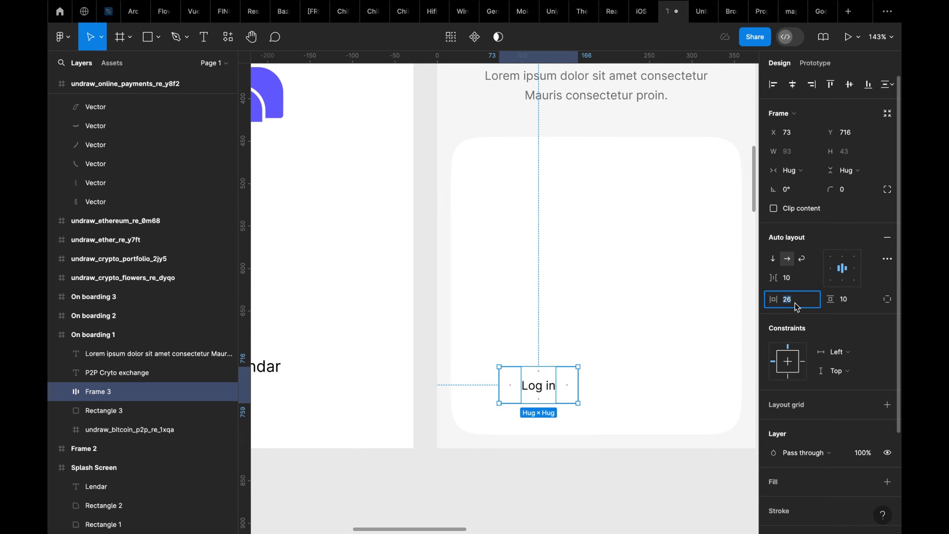
pyautogui.write('32')
pyautogui.press('Return')
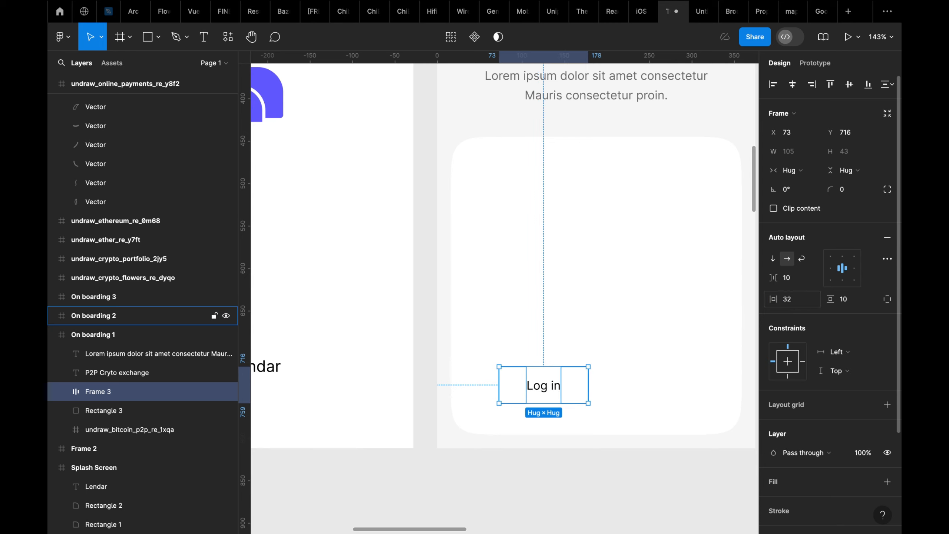
# Step: Move the "Log in" frame to X 32, Y 680, 16 in from the card's left edge
pyautogui.scroll(-3, 555, 415)
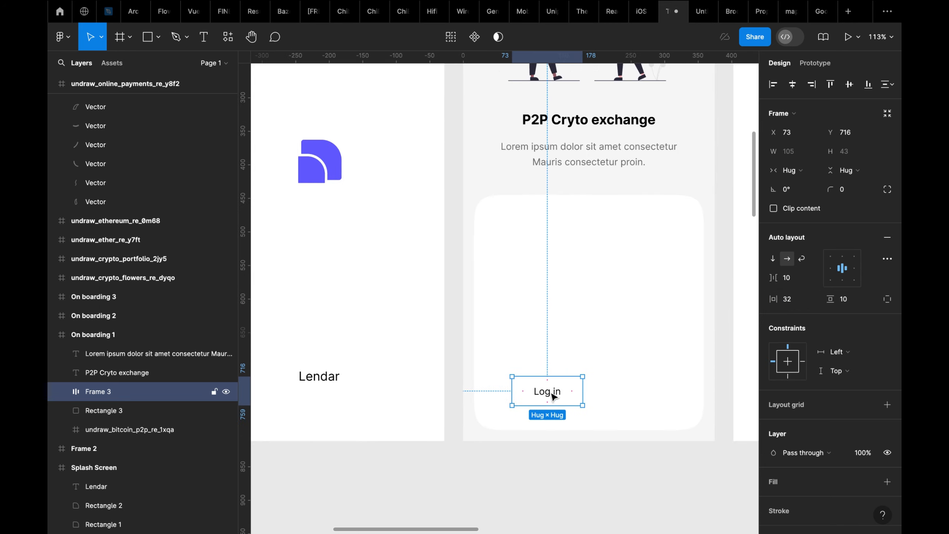
pyautogui.scroll(-3, 554, 396)
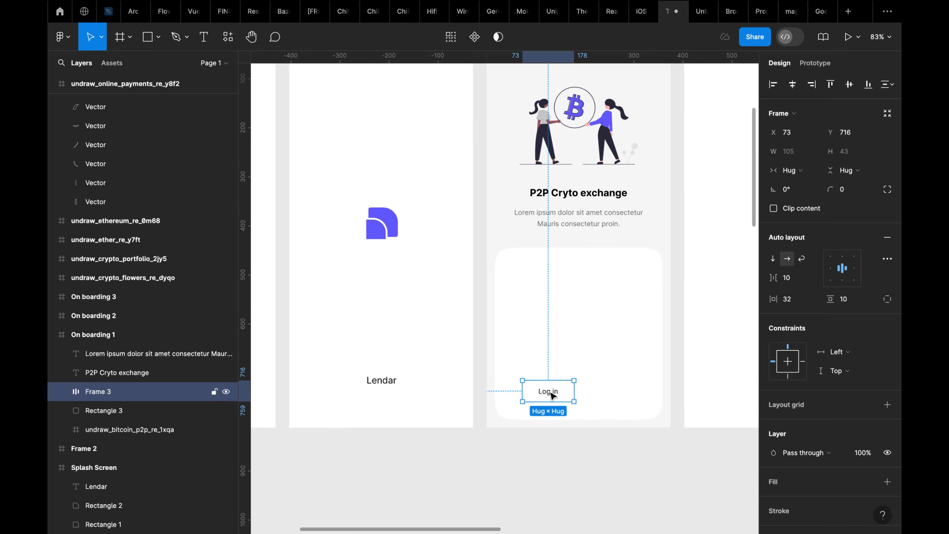
pyautogui.moveTo(552, 396); pyautogui.dragTo(537, 378)
pyautogui.press('alt')
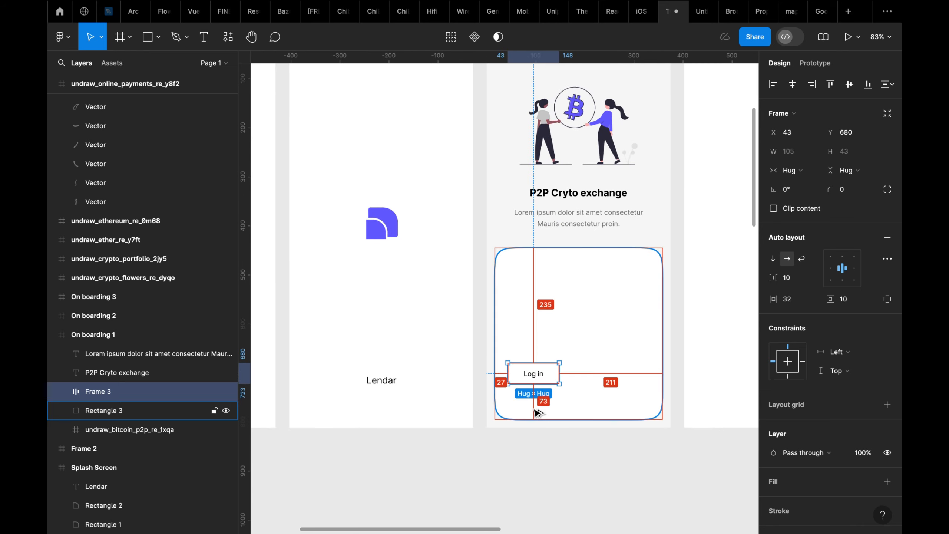
pyautogui.press('Left')
pyautogui.press('Left')
pyautogui.press('Left')
pyautogui.press('Left')
pyautogui.press('Left')
pyautogui.press('Left')
pyautogui.press('Left')
pyautogui.press('Left')
pyautogui.press('Left')
pyautogui.press('Left')
pyautogui.press('Left')
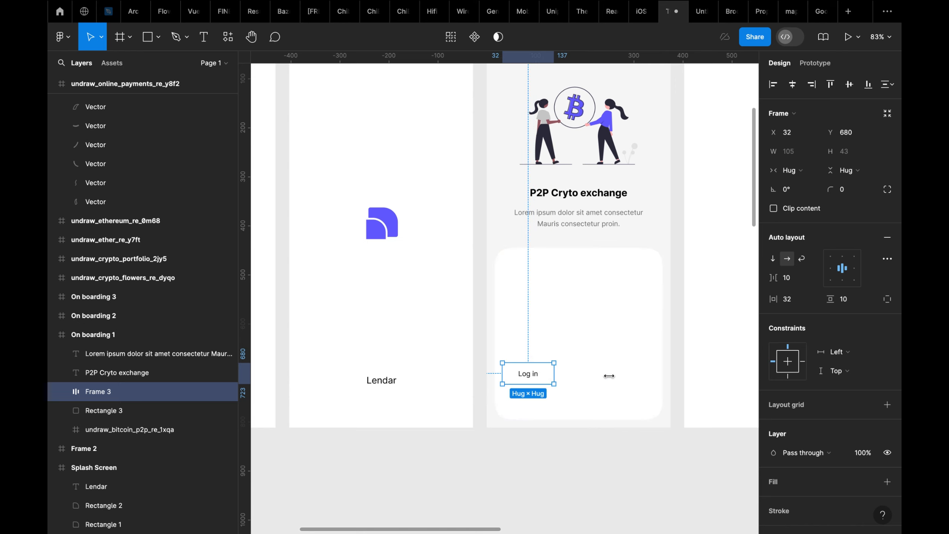
# Step: Widen the "Log in" frame to 311, leaving a 16 margin to the card's right edge
pyautogui.moveTo(609, 375); pyautogui.dragTo(653, 381)
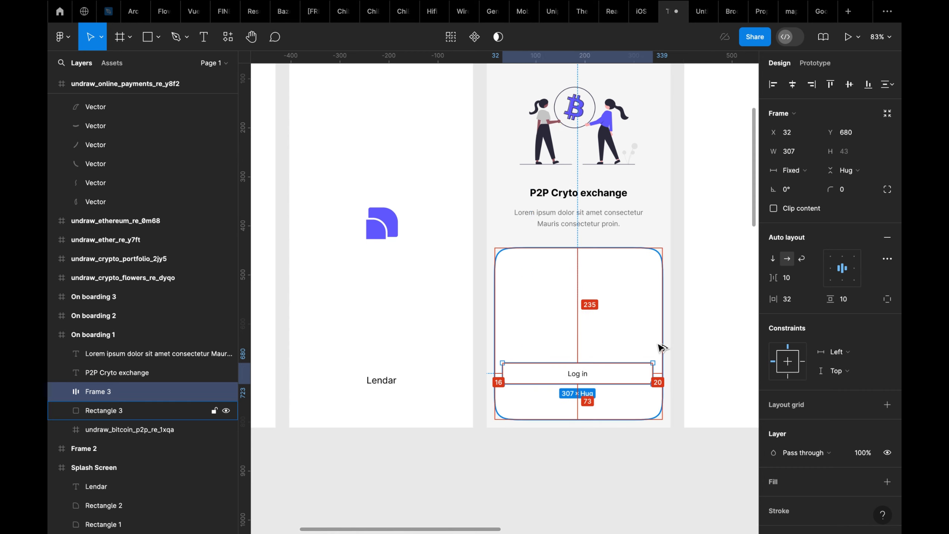
pyautogui.scroll(5, 657, 364)
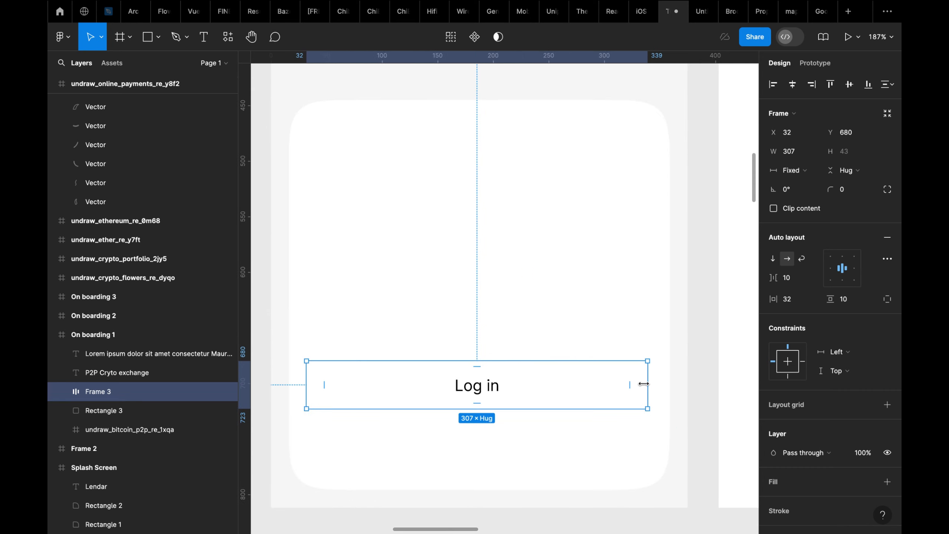
pyautogui.moveTo(646, 384); pyautogui.dragTo(650, 384)
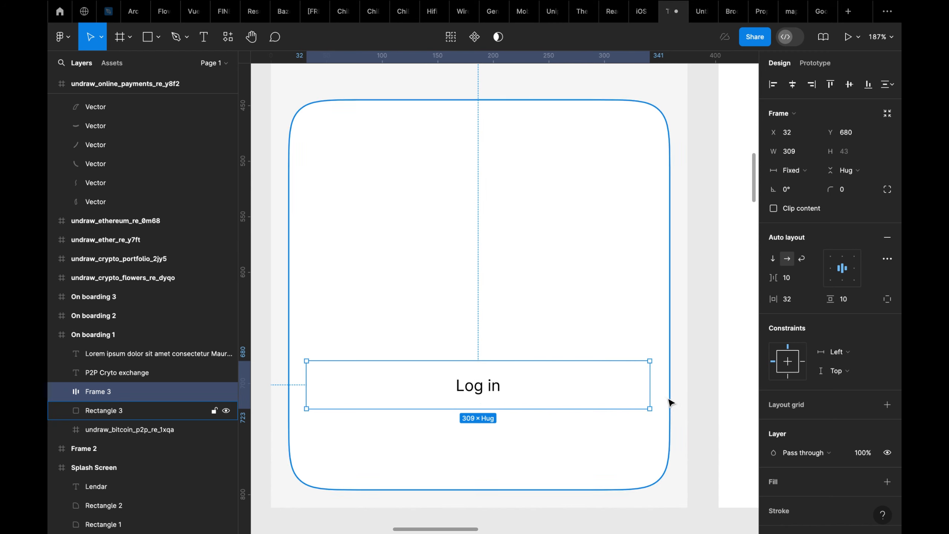
pyautogui.scroll(5, 665, 400)
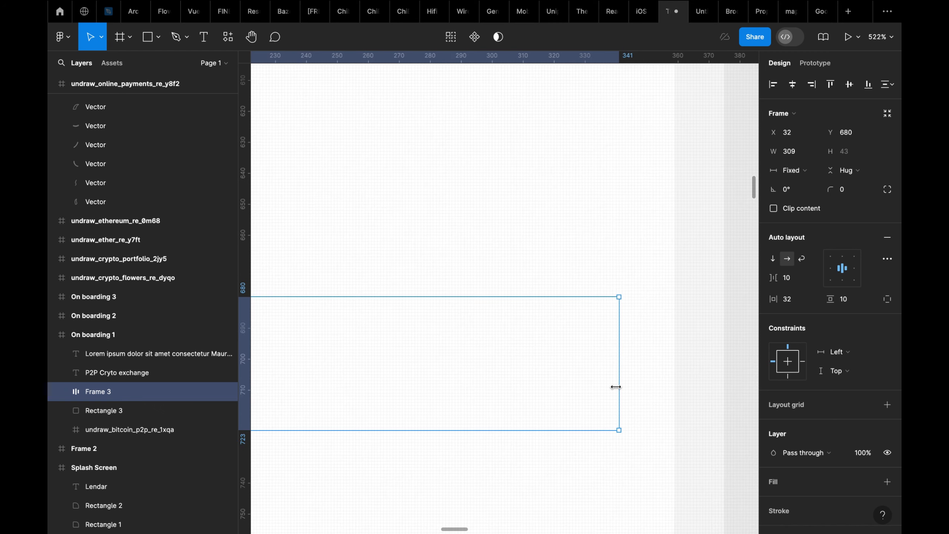
pyautogui.moveTo(616, 387); pyautogui.dragTo(629, 389)
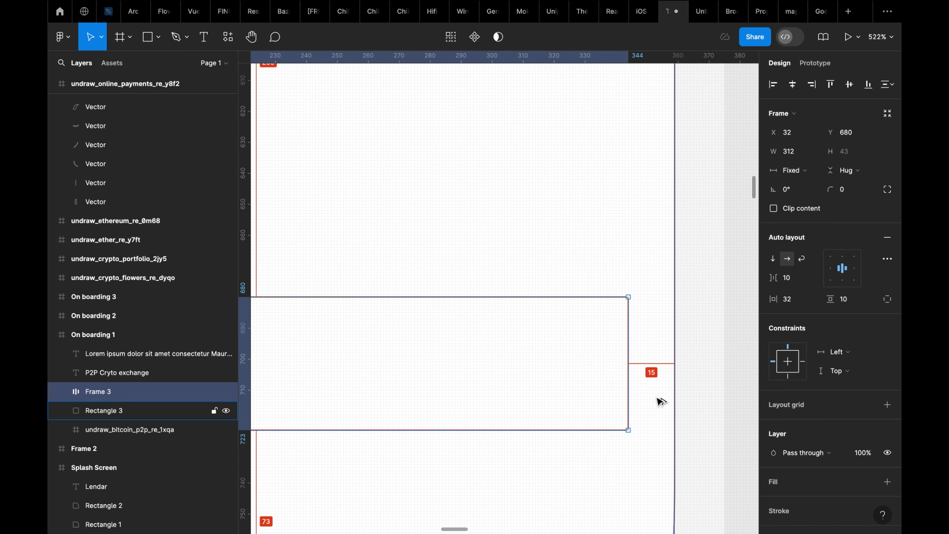
pyautogui.scroll(6, 635, 390)
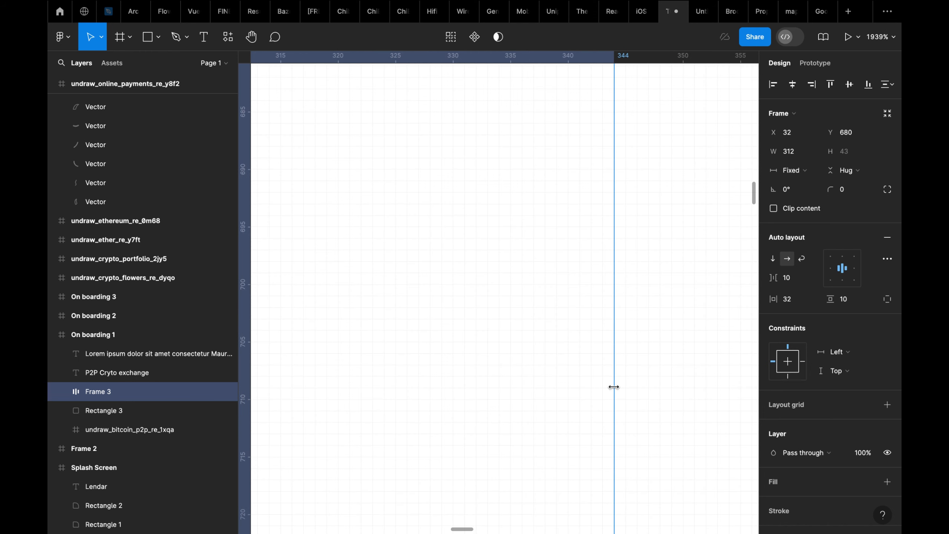
pyautogui.moveTo(608, 387); pyautogui.dragTo(598, 387)
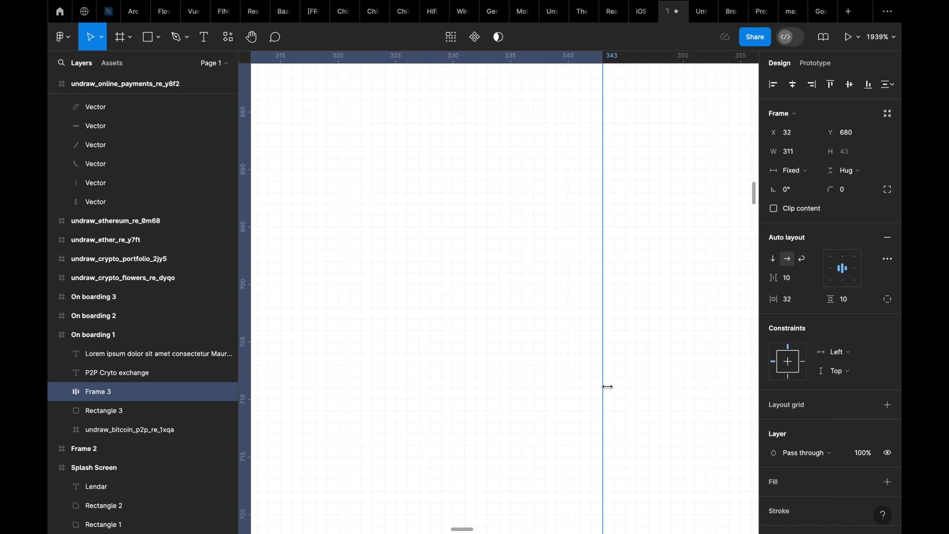
# Step: Fill the "Log in" frame with the page's purple 6C63FF at 8% opacity
pyautogui.scroll(-12, 635, 389)
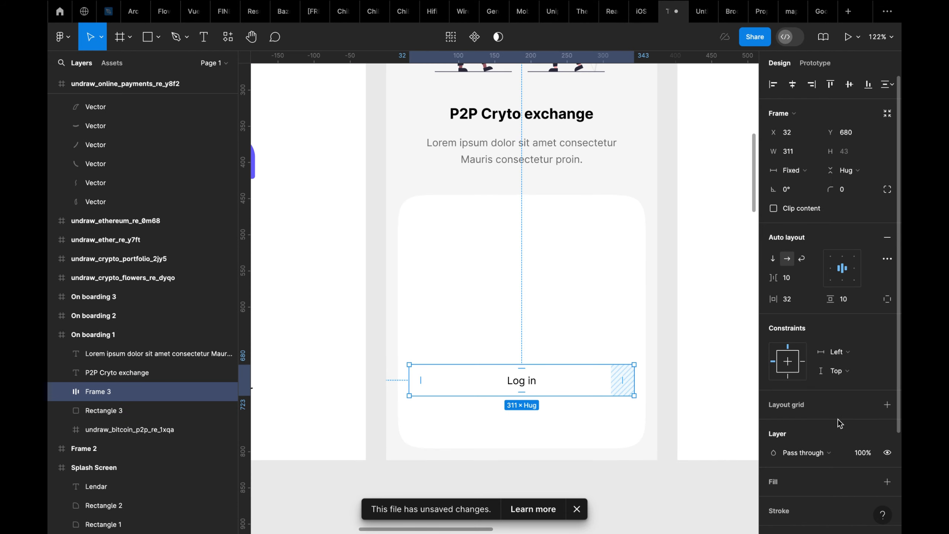
pyautogui.scroll(-4, 838, 419)
pyautogui.click(888, 355)
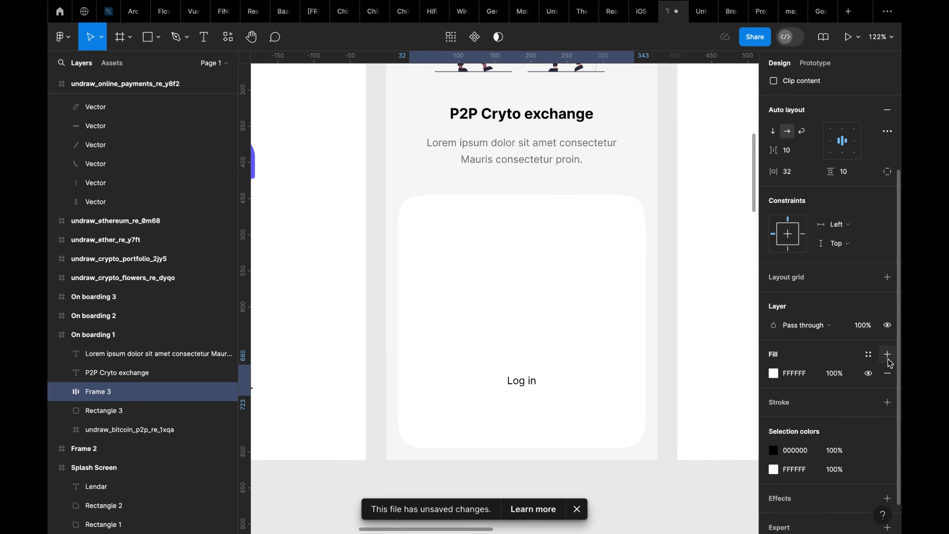
pyautogui.click(773, 373)
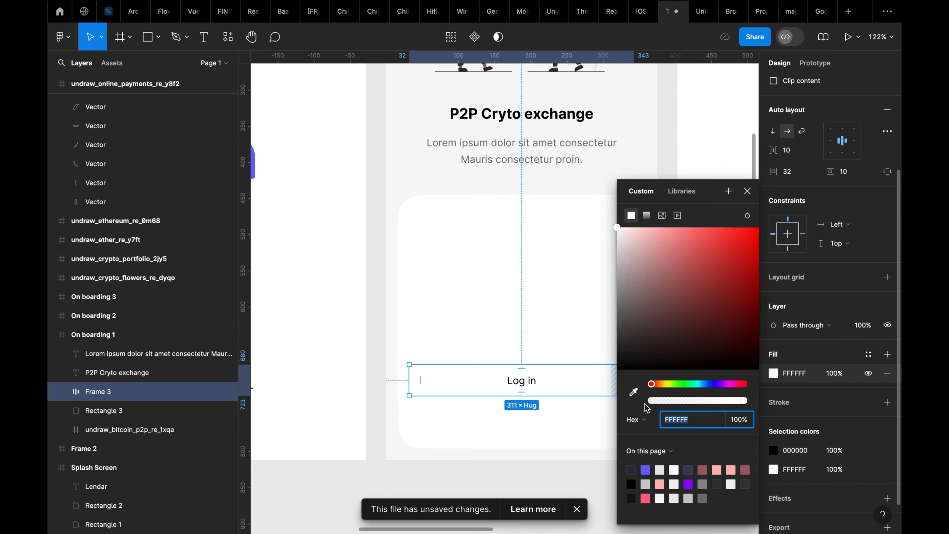
pyautogui.click(646, 469)
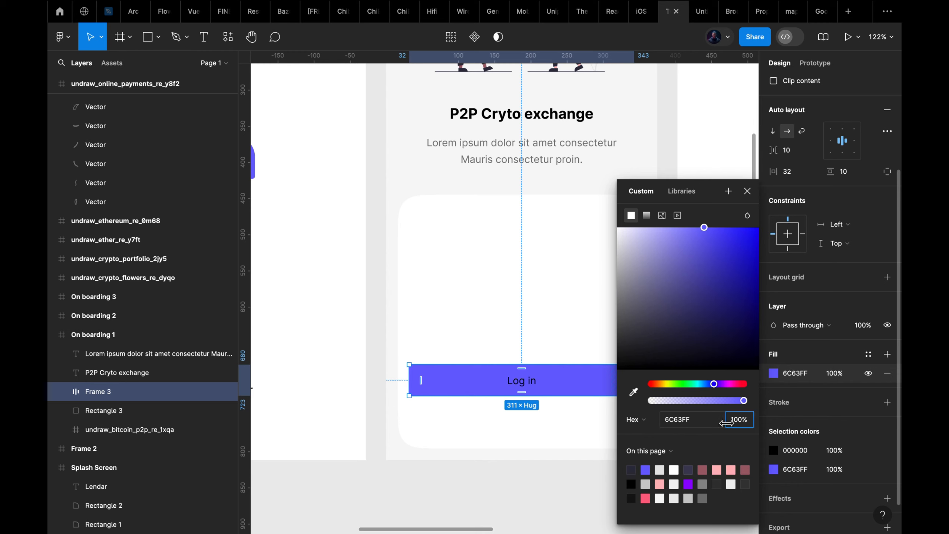
pyautogui.moveTo(725, 423); pyautogui.dragTo(592, 409)
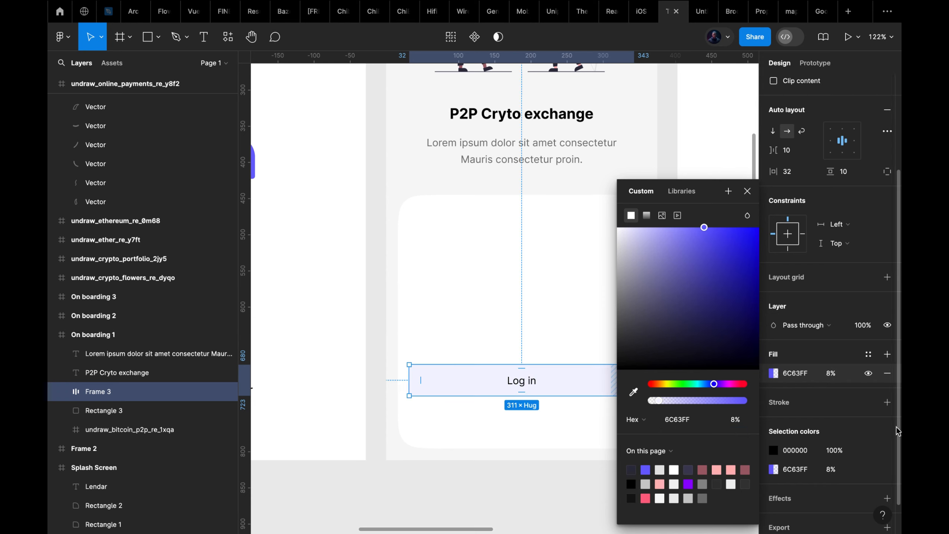
# Step: Outline the "Log in" button with a 1-pixel inside stroke in 6C63FF and round its corners to 8
pyautogui.click(887, 402)
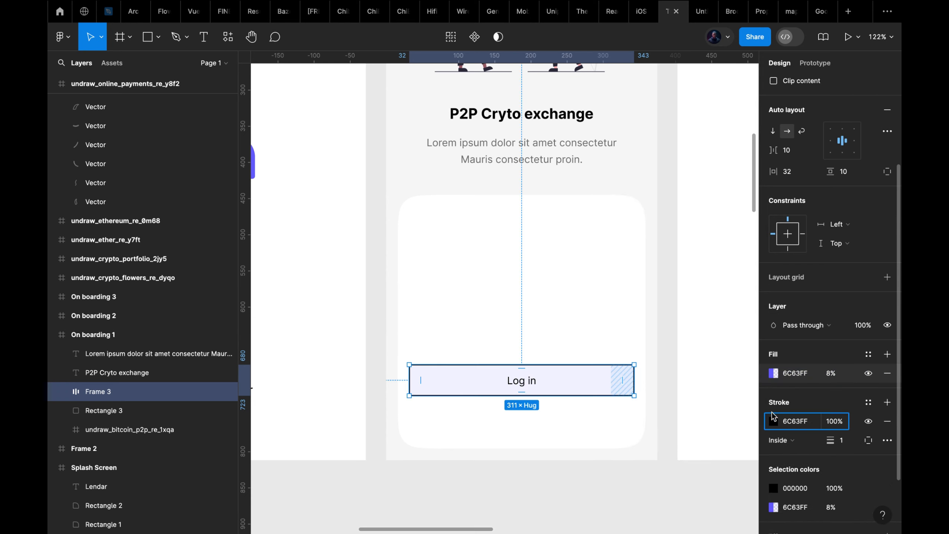
pyautogui.press('Return')
pyautogui.scroll(4, 805, 261)
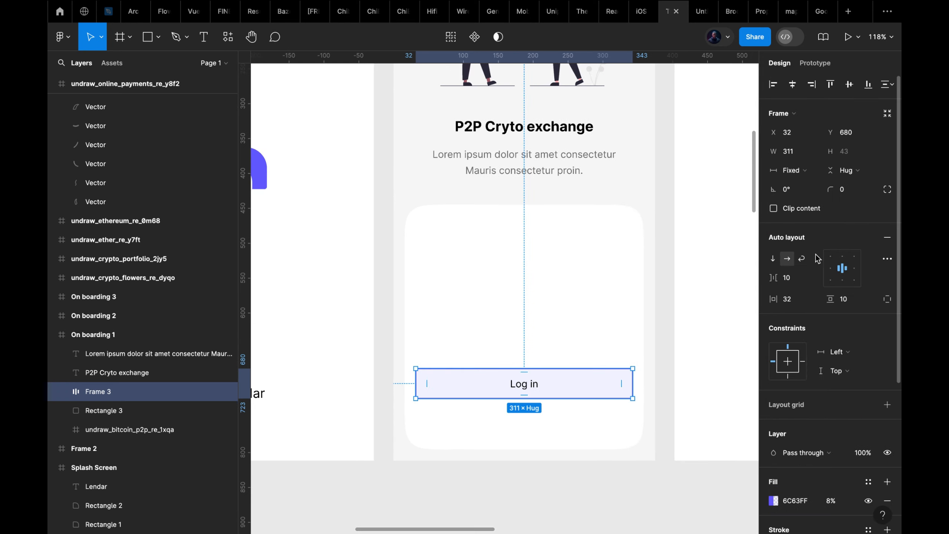
pyautogui.click(852, 191)
pyautogui.write('16')
pyautogui.press('Return')
pyautogui.write('8')
pyautogui.press('Return')
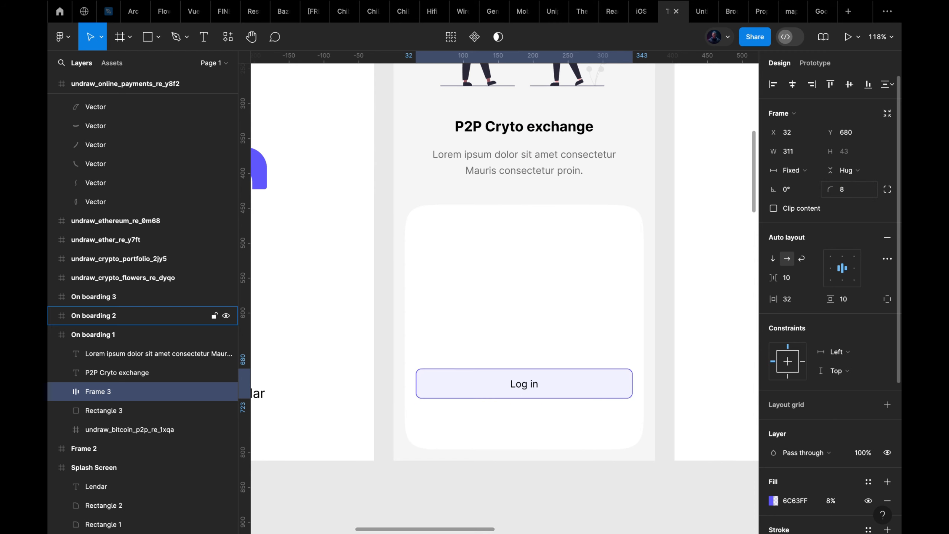
pyautogui.click(888, 190)
pyautogui.click(747, 192)
pyautogui.click(606, 479)
pyautogui.scroll(-4, 605, 459)
# Step: Recolour the button's "Log in" label with 6C63FF and set its font weight to Medium
pyautogui.click(563, 414)
pyautogui.scroll(5, 563, 414)
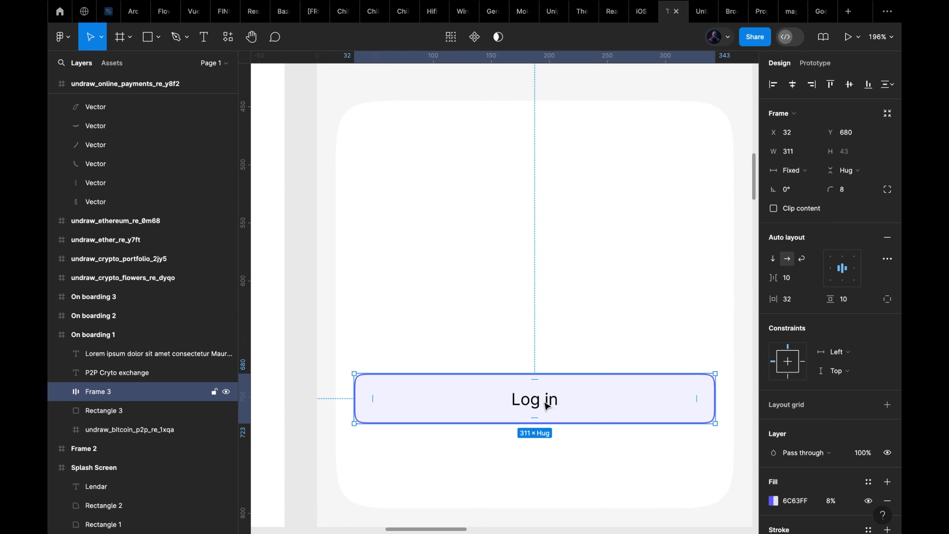
pyautogui.doubleClick(547, 403)
pyautogui.click(773, 391)
pyautogui.click(648, 469)
pyautogui.click(747, 192)
pyautogui.click(798, 285)
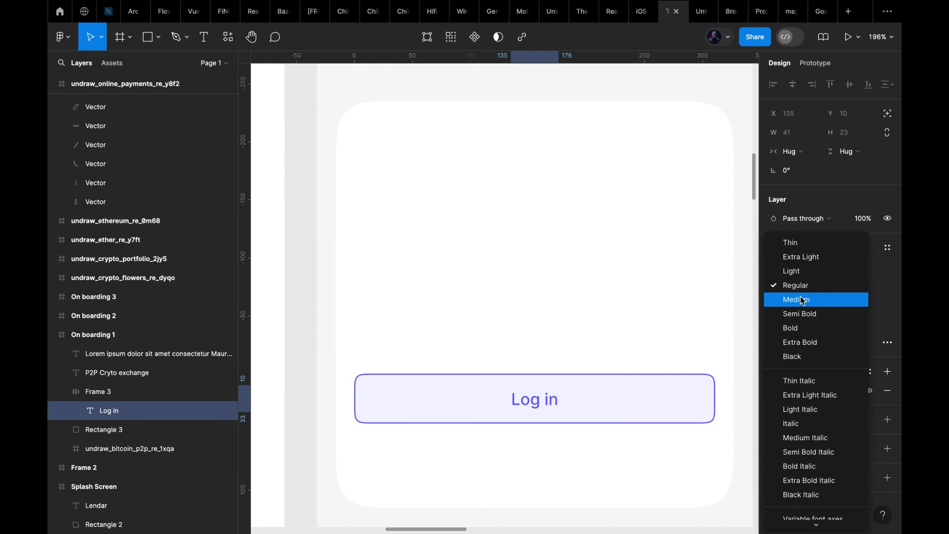
pyautogui.click(801, 299)
pyautogui.click(651, 441)
# Step: Duplicate the "Log in" button directly above the original and change the copy's label to "Create an account"
pyautogui.scroll(-5, 651, 438)
pyautogui.click(595, 419)
pyautogui.moveTo(590, 419); pyautogui.dragTo(589, 385)
pyautogui.doubleClick(592, 383)
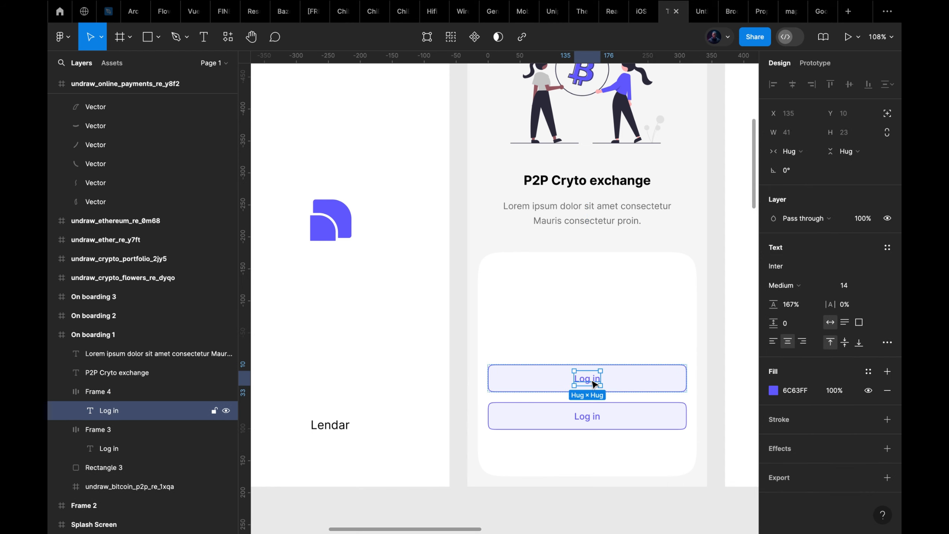
pyautogui.doubleClick(590, 379)
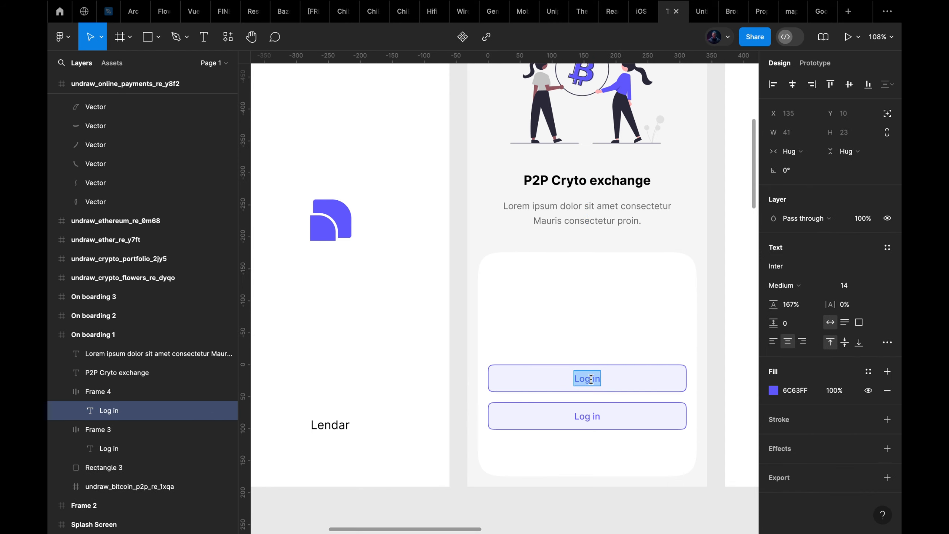
pyautogui.write('Create an account')
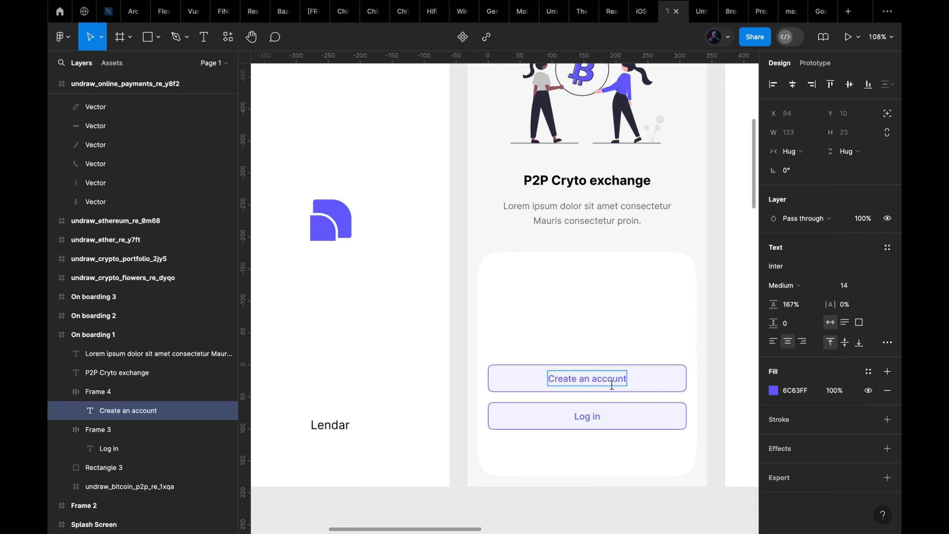
# Step: Recolour the "Create an account" label with the card's white, FFFFFF
pyautogui.click(652, 341)
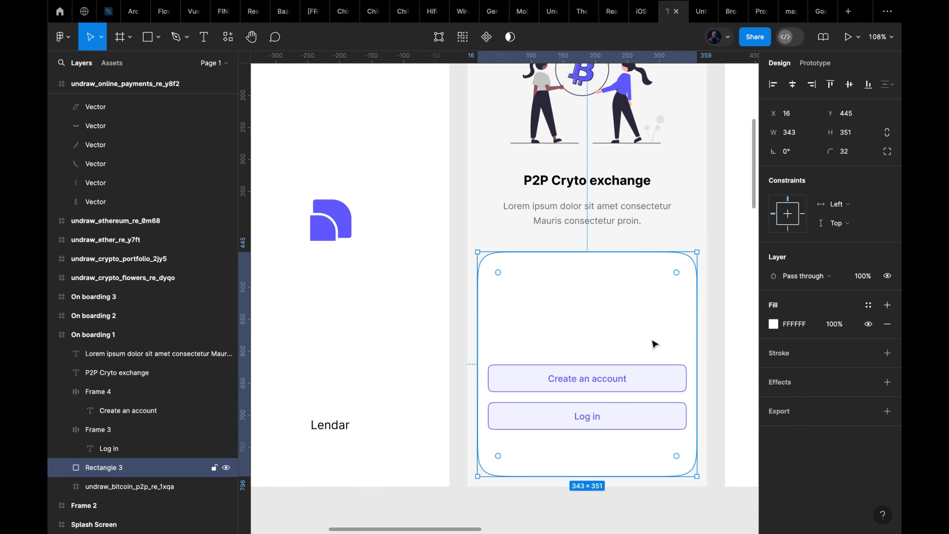
pyautogui.hscroll(2, 651, 340)
pyautogui.click(598, 377)
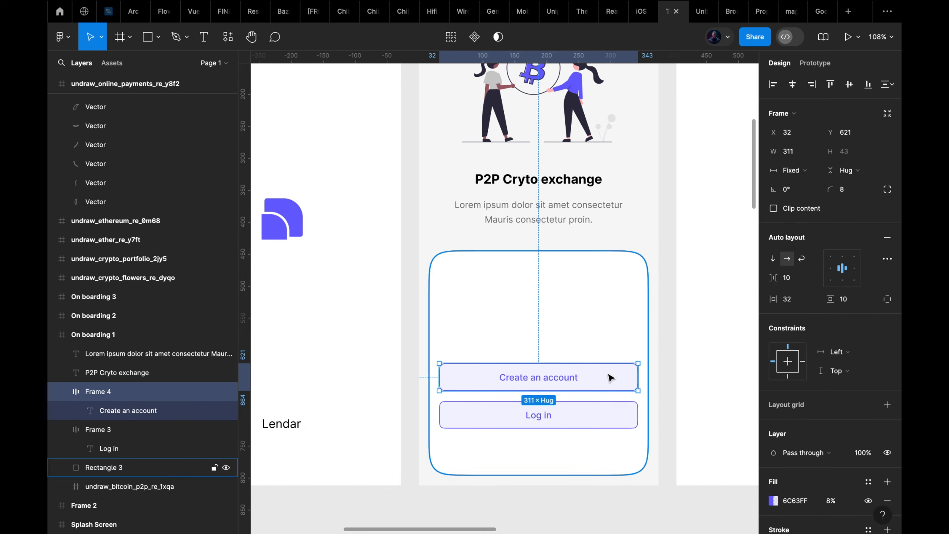
pyautogui.doubleClick(571, 380)
pyautogui.press('i')
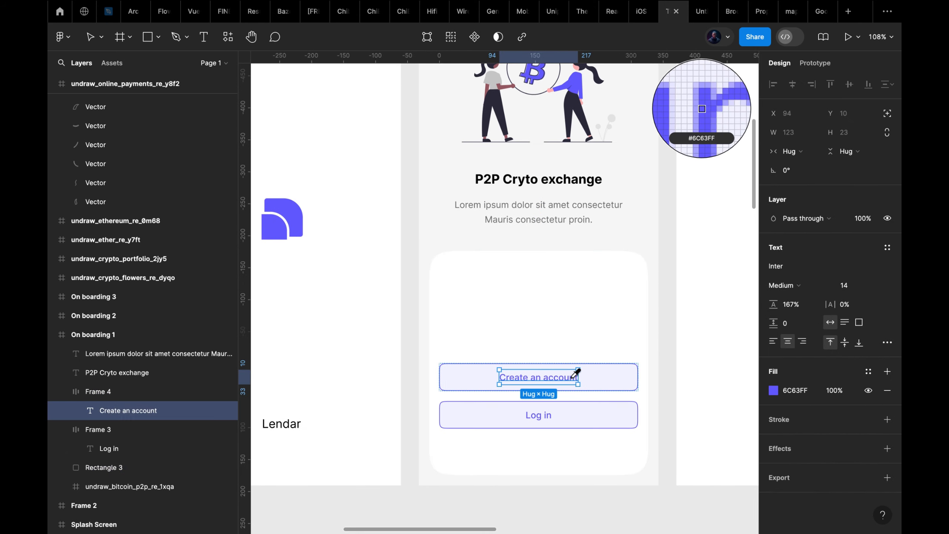
pyautogui.click(623, 314)
# Step: Set the "Create an account" button's fill opacity to 100% and hide its stroke
pyautogui.press('Escape')
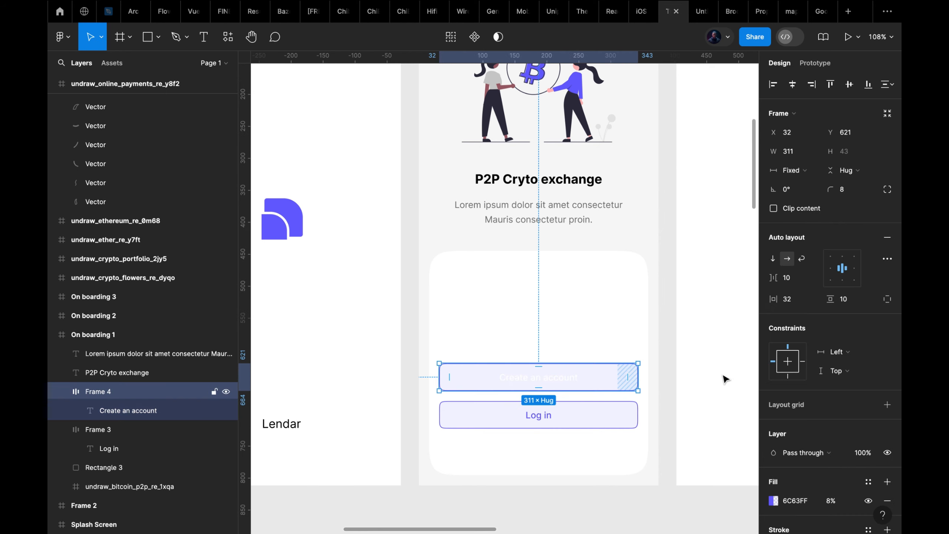
pyautogui.scroll(-3, 807, 456)
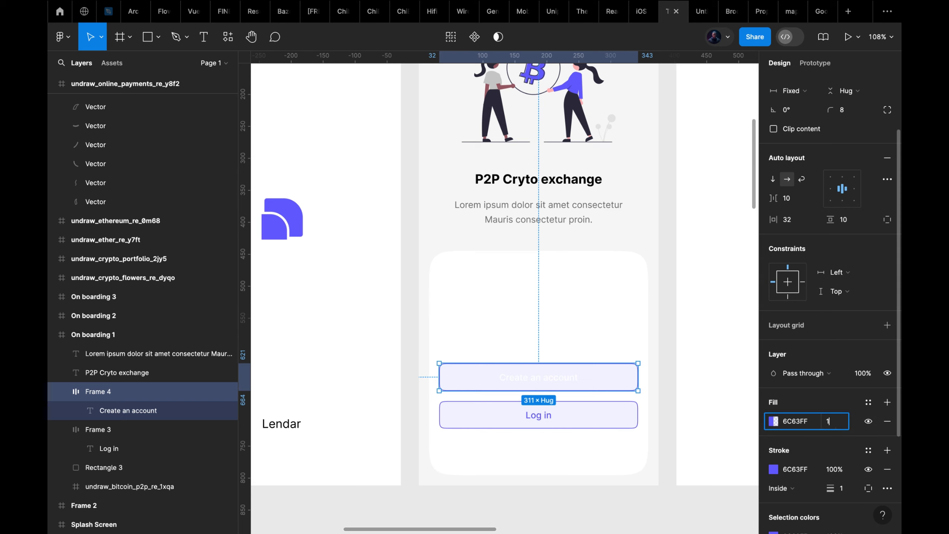
pyautogui.press('Return')
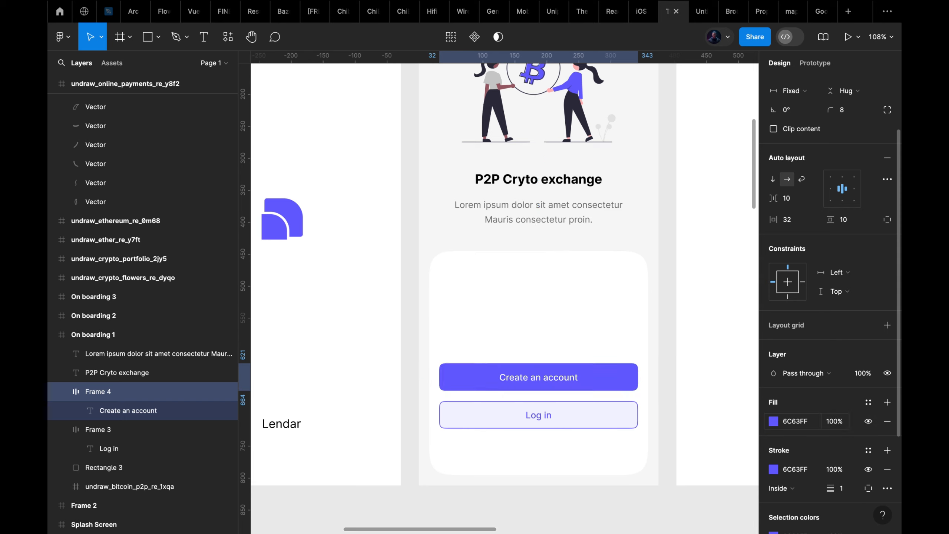
pyautogui.click(867, 470)
pyautogui.click(648, 494)
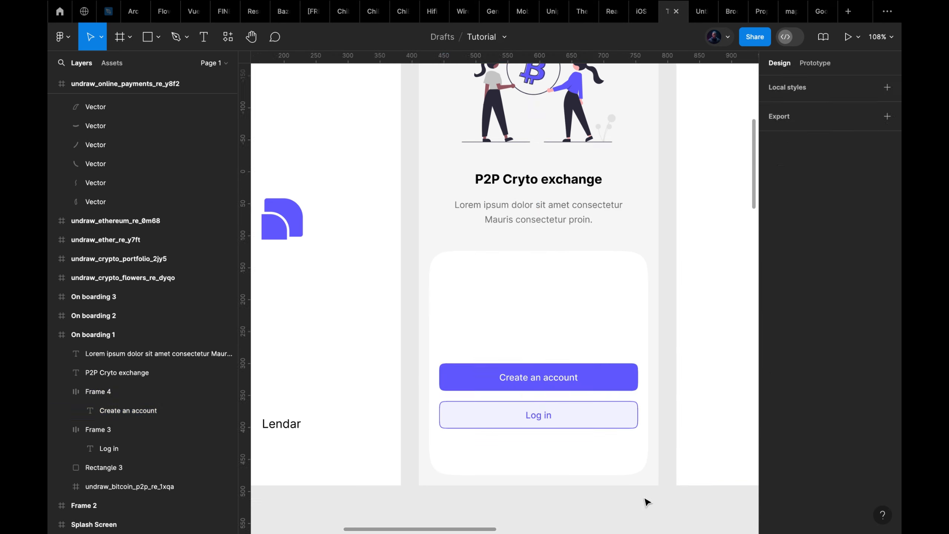
pyautogui.scroll(-5, 646, 498)
pyautogui.click(629, 421)
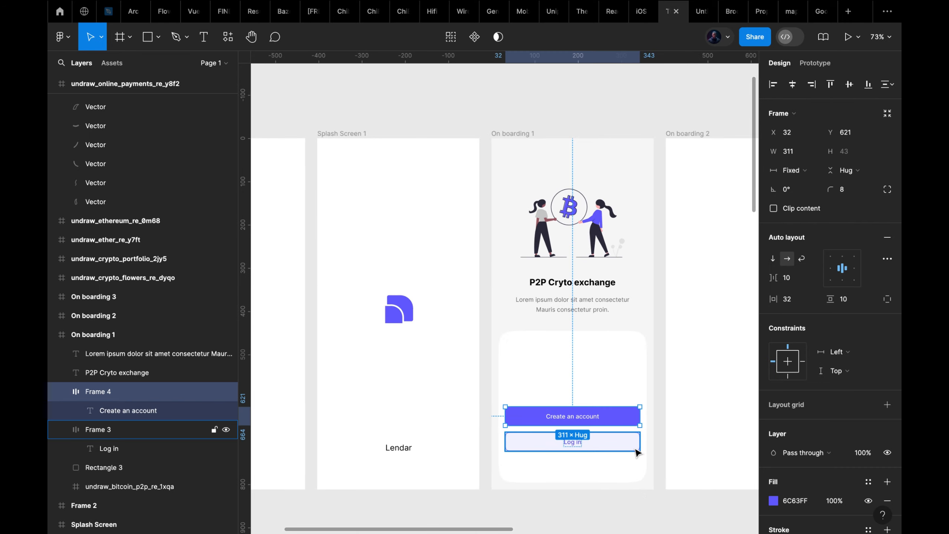
pyautogui.click(654, 457)
pyautogui.scroll(3, 606, 467)
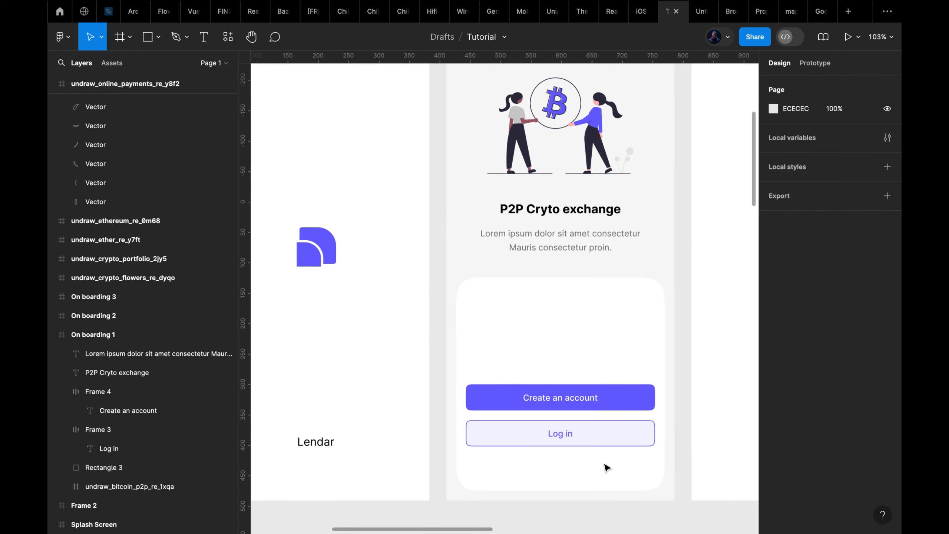
# Step: Duplicate the description text below the "Log in" button and change it to "By creating an account or logging in you have accepted our terms and conditions"
pyautogui.click(564, 252)
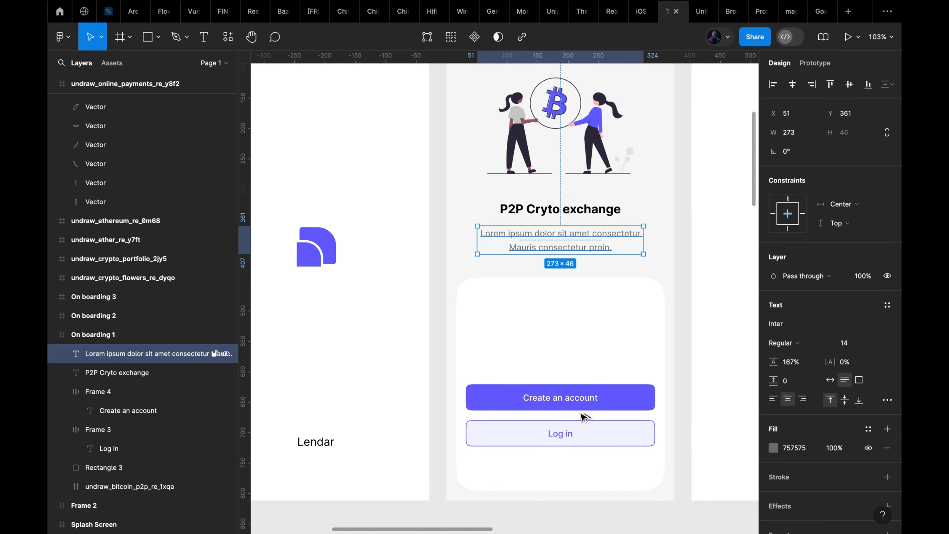
pyautogui.moveTo(580, 413); pyautogui.dragTo(581, 478)
pyautogui.doubleClick(580, 478)
pyautogui.scroll(5, 551, 471)
pyautogui.write('By')
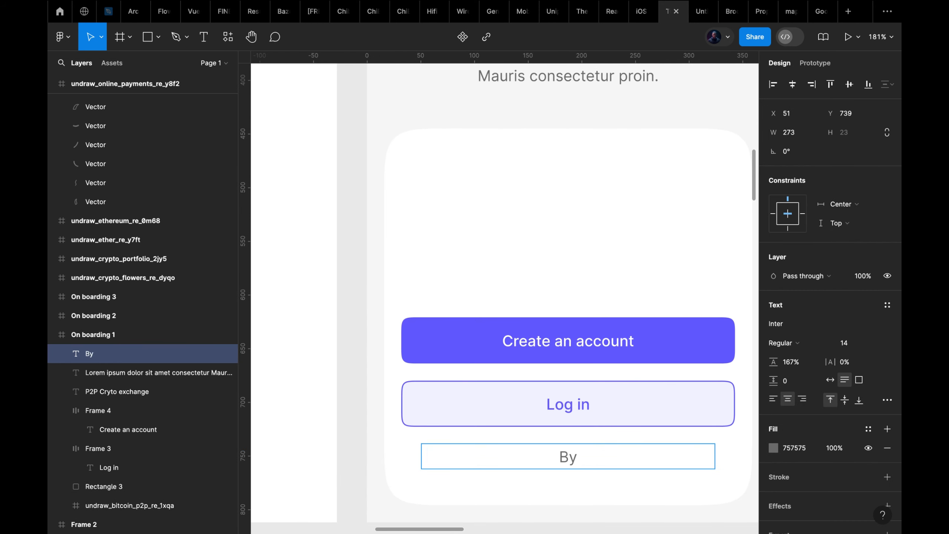
pyautogui.write(' creating an account or ')
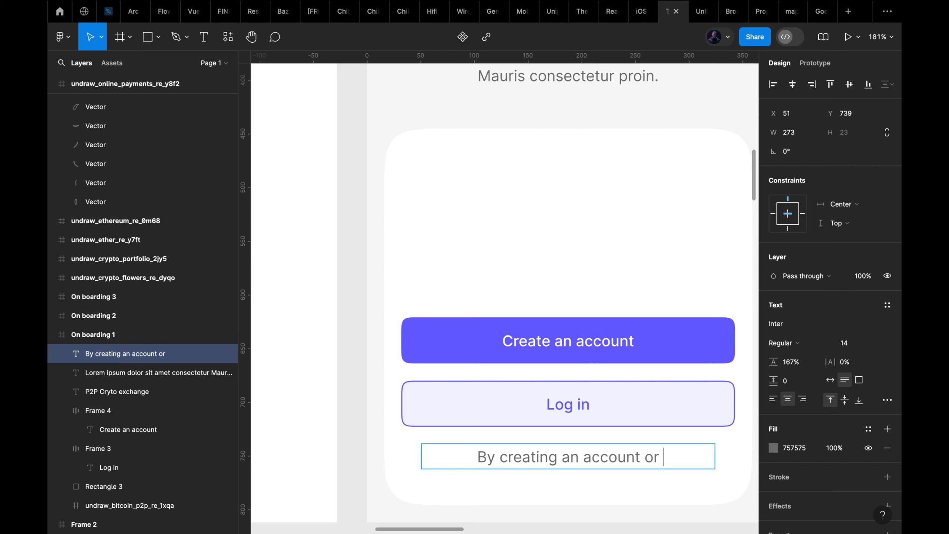
pyautogui.write('logging in you')
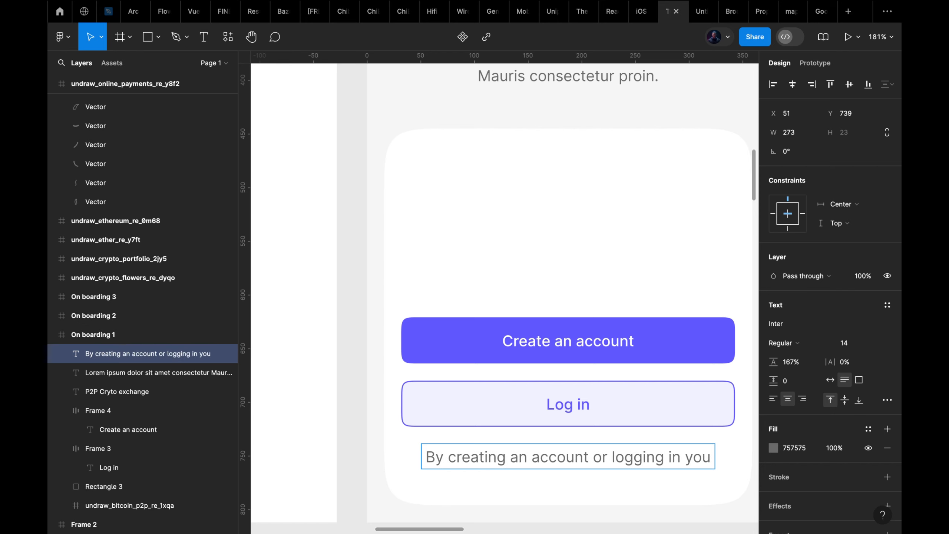
pyautogui.write(' have accepted our terms and conditom')
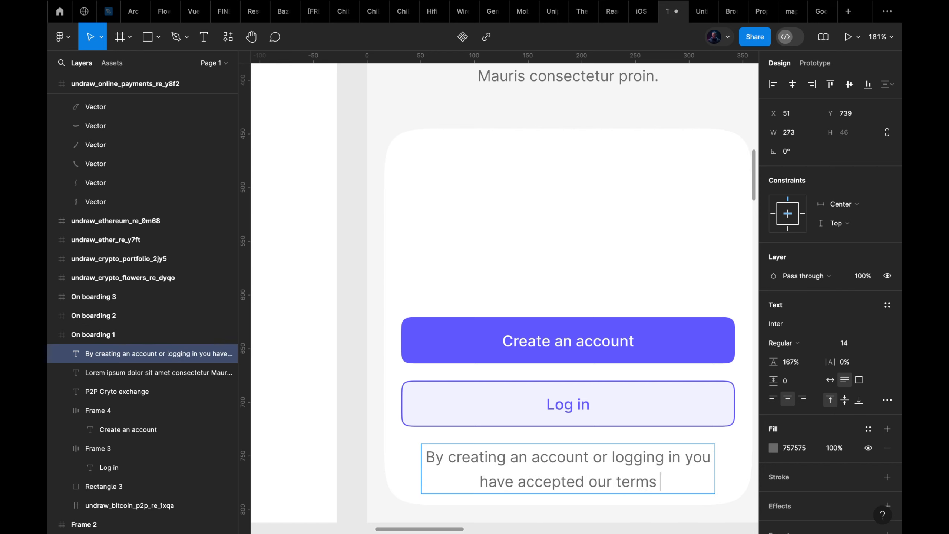
pyautogui.press('BackSpace')
pyautogui.press('BackSpace')
pyautogui.write('ions')
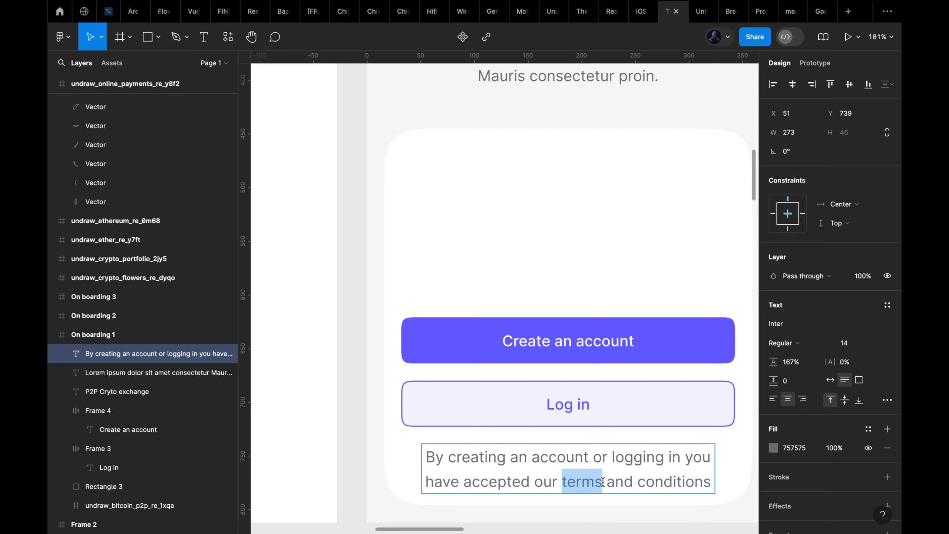
# Step: Underline the words "terms" and "conditions" in the agreement text and recolour both with the page's purple 6C63FF
pyautogui.press('super+u')
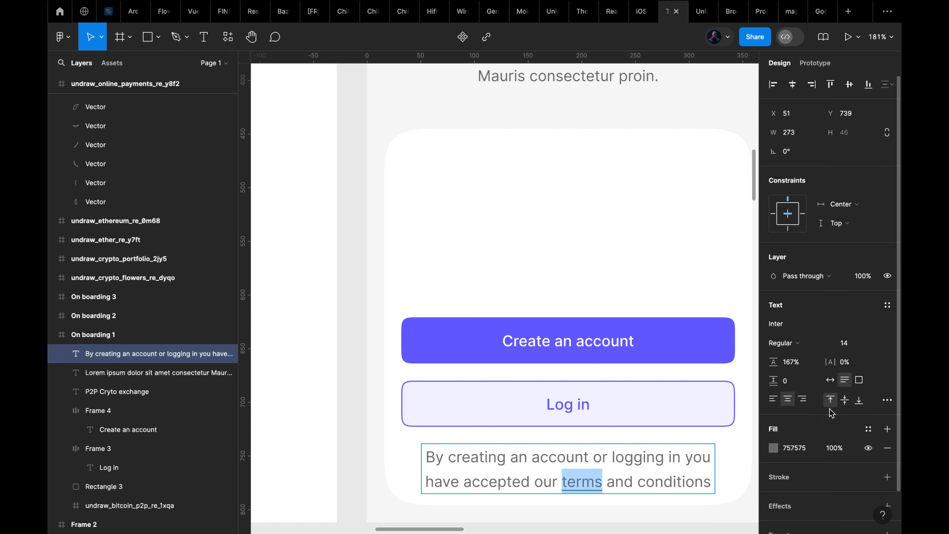
pyautogui.click(774, 448)
pyautogui.click(645, 470)
pyautogui.hscroll(3, 560, 462)
pyautogui.moveTo(546, 460); pyautogui.dragTo(617, 459)
pyautogui.hscroll(2, 609, 441)
pyautogui.press('super+u')
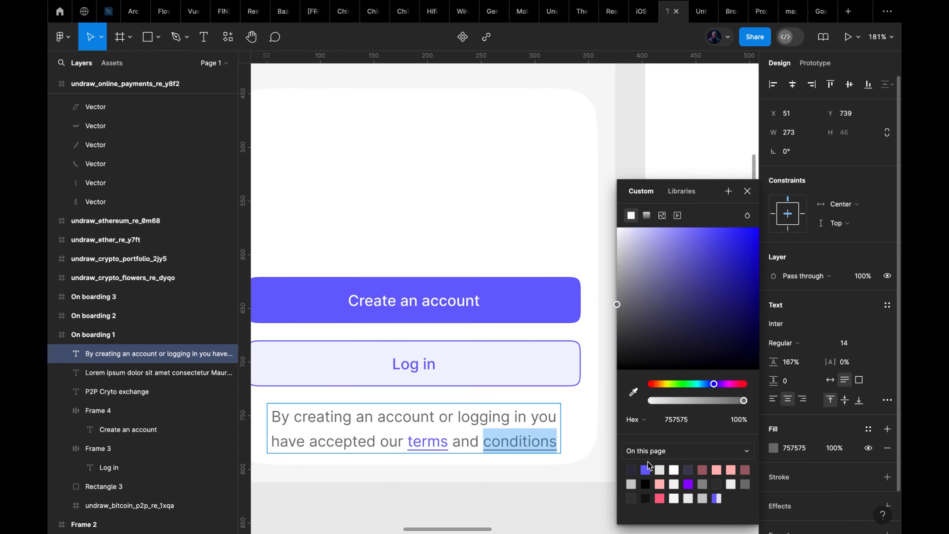
pyautogui.click(646, 469)
pyautogui.click(748, 190)
pyautogui.click(720, 246)
# Step: Set the font size of the agreement text to 12
pyautogui.hscroll(-3, 556, 408)
pyautogui.scroll(-3, 556, 408)
pyautogui.click(556, 408)
pyautogui.click(844, 343)
pyautogui.write('12')
pyautogui.press('Return')
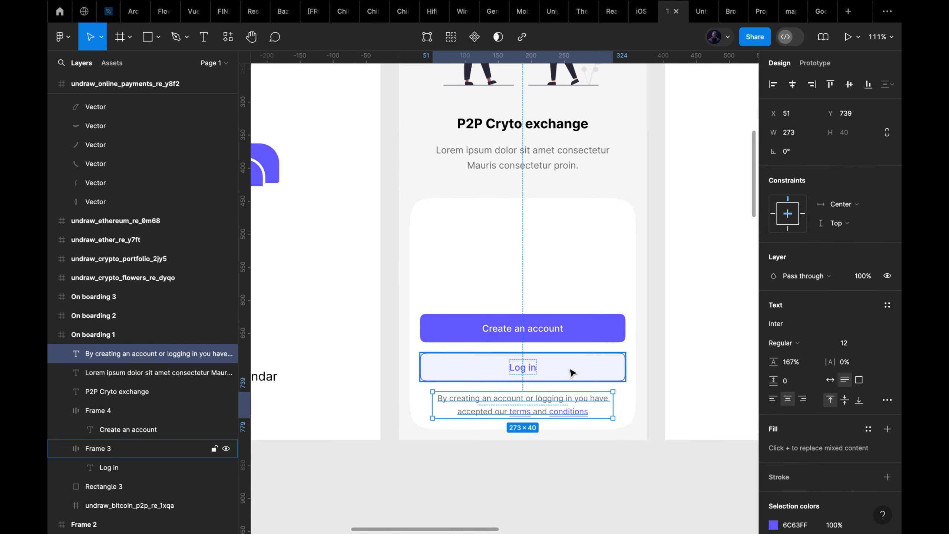
# Step: Move both buttons up about 40 px in the card and raise the agreement text to Y 715
pyautogui.click(570, 369)
pyautogui.keyDown('shift'); pyautogui.click(561, 330); pyautogui.keyUp('shift')
pyautogui.moveTo(555, 364); pyautogui.dragTo(556, 340)
pyautogui.click(535, 402)
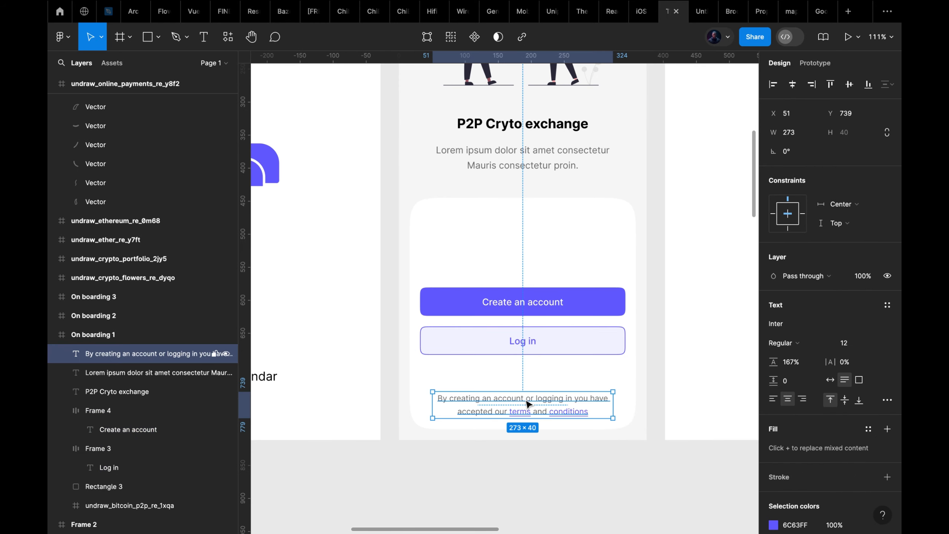
pyautogui.moveTo(535, 402); pyautogui.dragTo(534, 385)
pyautogui.press('alt')
pyautogui.press('Down')
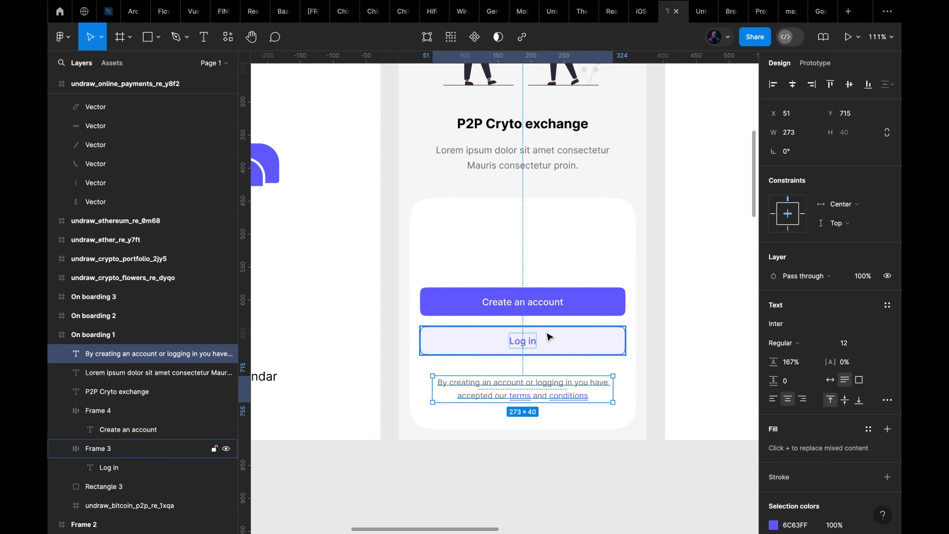
# Step: Nudge the agreement text and both buttons together until they sit 24 px above the card's bottom edge
pyautogui.keyDown('shift'); pyautogui.click(546, 337); pyautogui.keyUp('shift')
pyautogui.keyDown('shift'); pyautogui.click(544, 307); pyautogui.keyUp('shift')
pyautogui.press('alt')
pyautogui.press('Down')
pyautogui.press('Down')
pyautogui.press('Down')
pyautogui.press('Down')
pyautogui.press('Down')
pyautogui.press('Down')
pyautogui.press('Down')
pyautogui.press('Down')
pyautogui.press('Down')
pyautogui.press('Down')
pyautogui.press('Down')
pyautogui.press('Down')
pyautogui.press('Down')
pyautogui.press('Down')
pyautogui.press('Down')
pyautogui.press('Down')
pyautogui.press('Down')
pyautogui.press('Up')
pyautogui.press('Up')
pyautogui.press('Up')
pyautogui.press('Up')
pyautogui.press('Up')
pyautogui.press('Up')
pyautogui.press('Up')
pyautogui.press('Up')
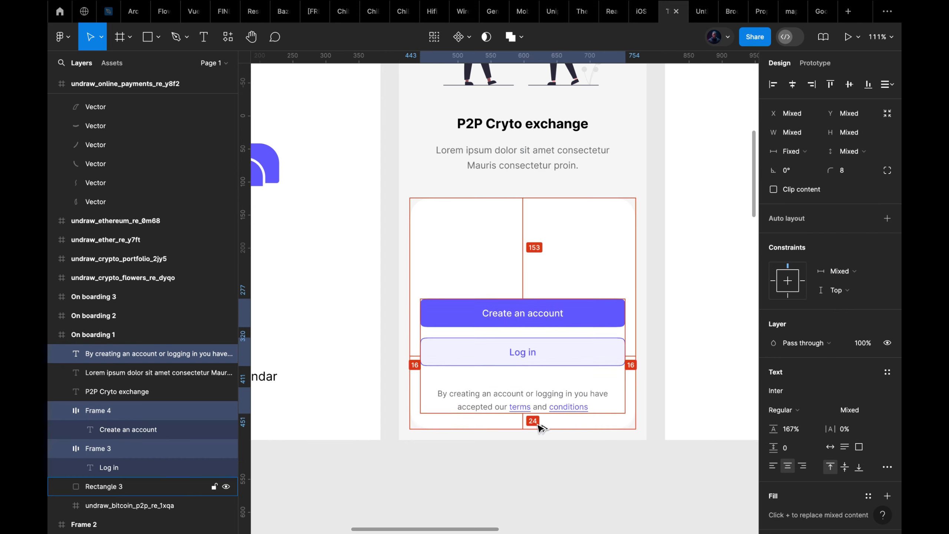
pyautogui.click(560, 461)
# Step: Lower the top edge of the white card towards the buttons so its height is about 237 px
pyautogui.scroll(-5, 561, 460)
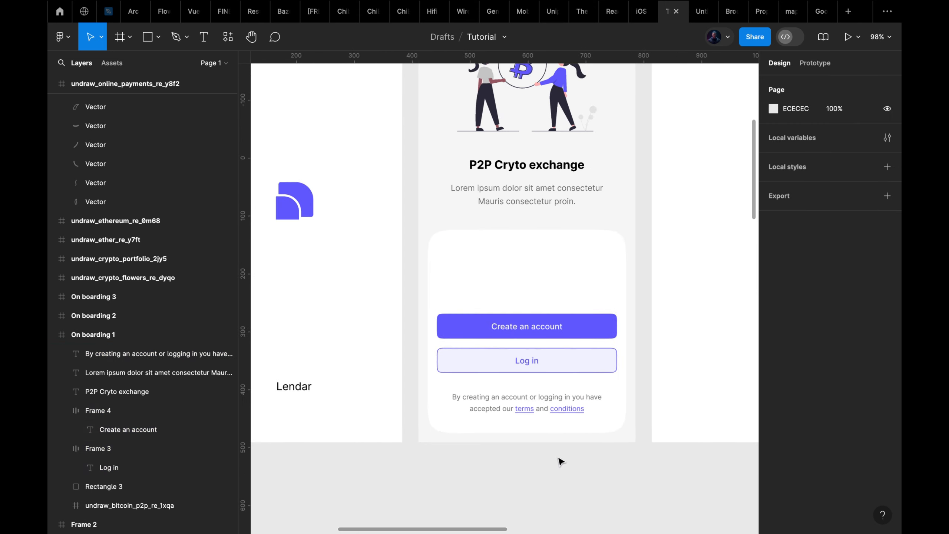
pyautogui.scroll(2, 485, 283)
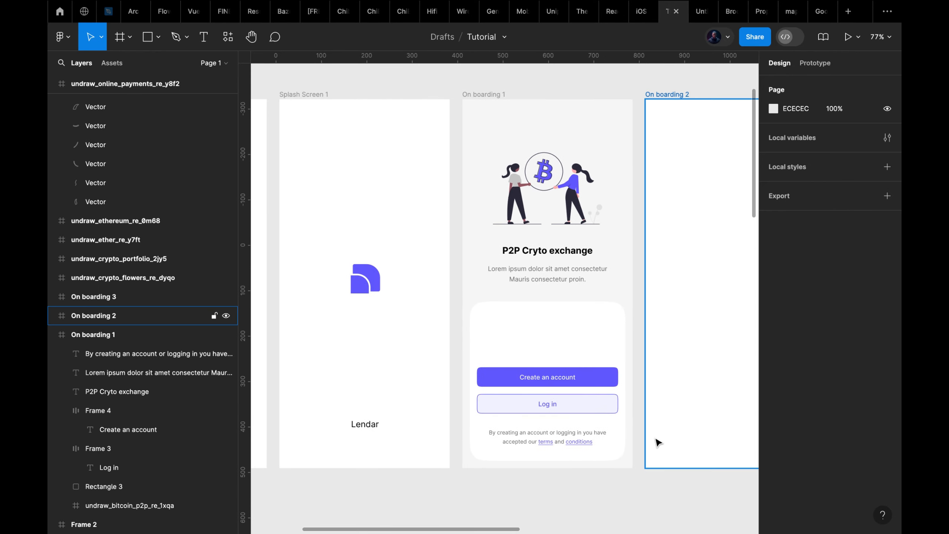
pyautogui.scroll(4, 582, 445)
pyautogui.scroll(-1, 582, 444)
pyautogui.click(582, 368)
pyautogui.moveTo(543, 184); pyautogui.dragTo(539, 329)
pyautogui.scroll(2, 541, 254)
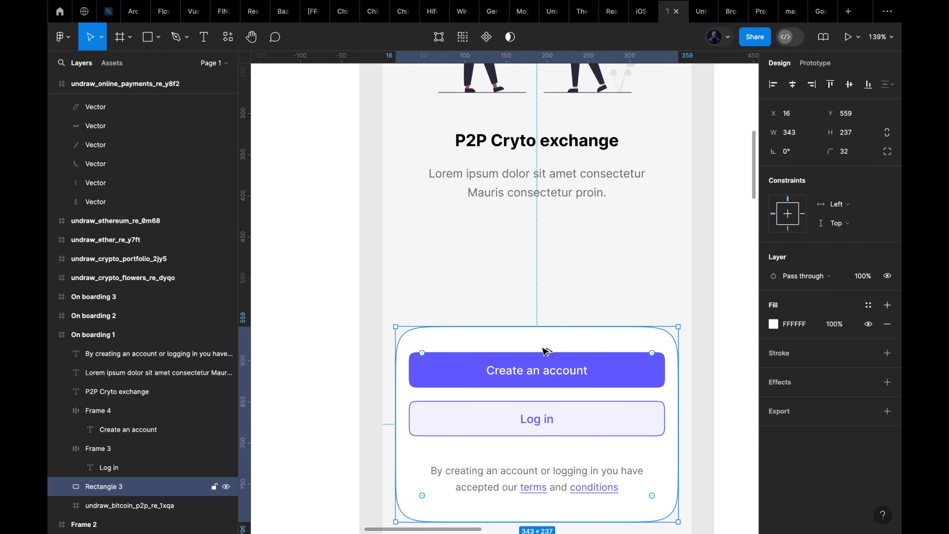
pyautogui.scroll(8, 541, 329)
pyautogui.moveTo(502, 304); pyautogui.dragTo(501, 299)
pyautogui.scroll(-10, 500, 300)
pyautogui.click(541, 419)
pyautogui.scroll(4, 543, 422)
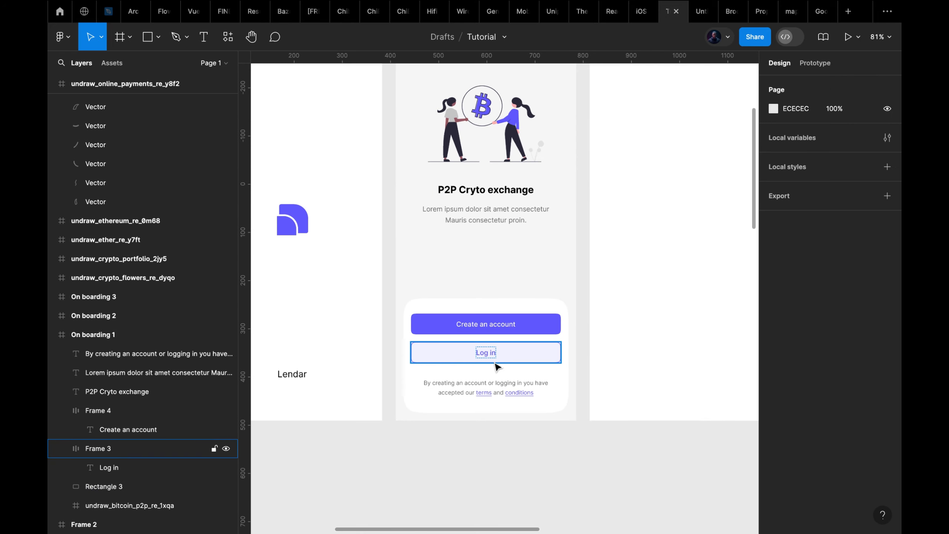
pyautogui.scroll(-2, 513, 301)
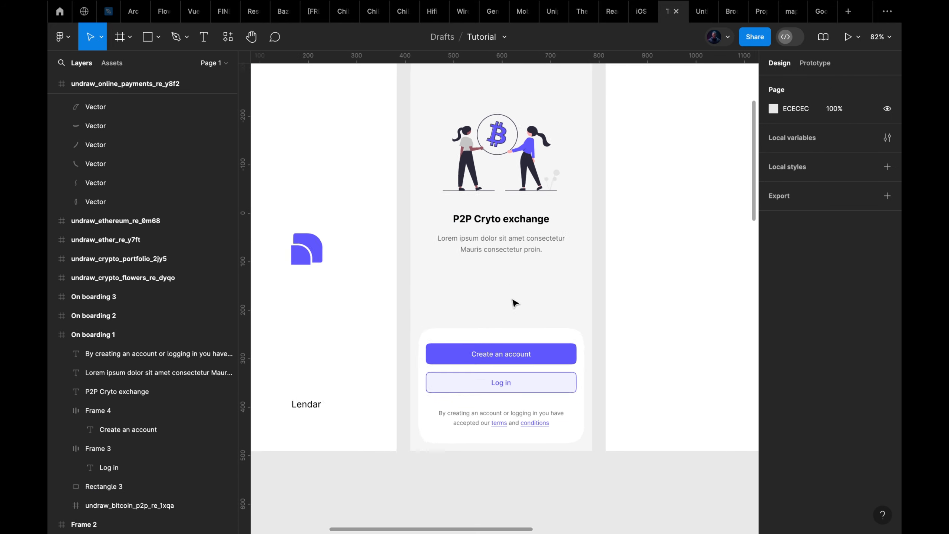
# Step: Draw a 10 × 10 circle between the description and the white card
pyautogui.scroll(4, 513, 301)
pyautogui.press('o')
pyautogui.scroll(3, 469, 313)
pyautogui.click(455, 319)
pyautogui.moveTo(507, 269); pyautogui.dragTo(466, 318)
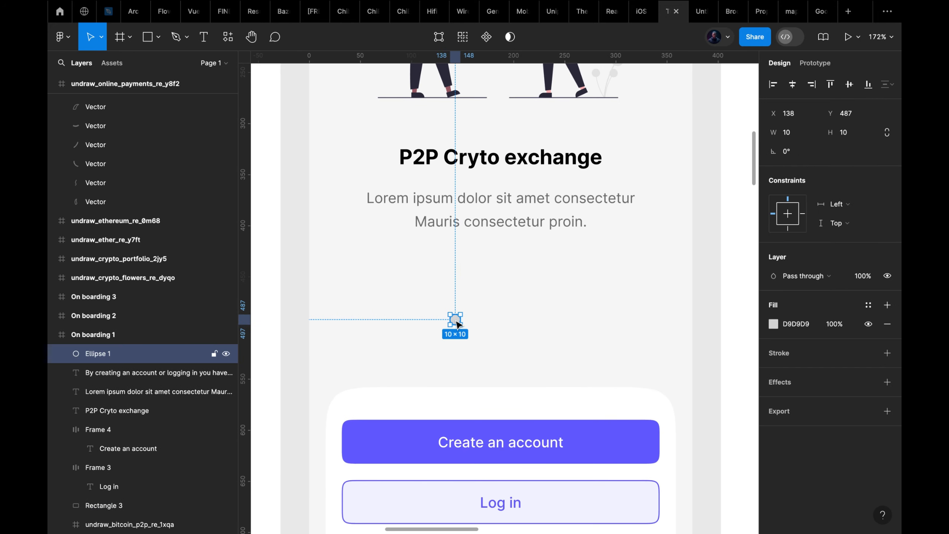
pyautogui.scroll(-1, 464, 318)
# Step: Change the "P2P Cryto exchange" heading to a slightly softer off-black and sample that colour onto the circle
pyautogui.click(498, 163)
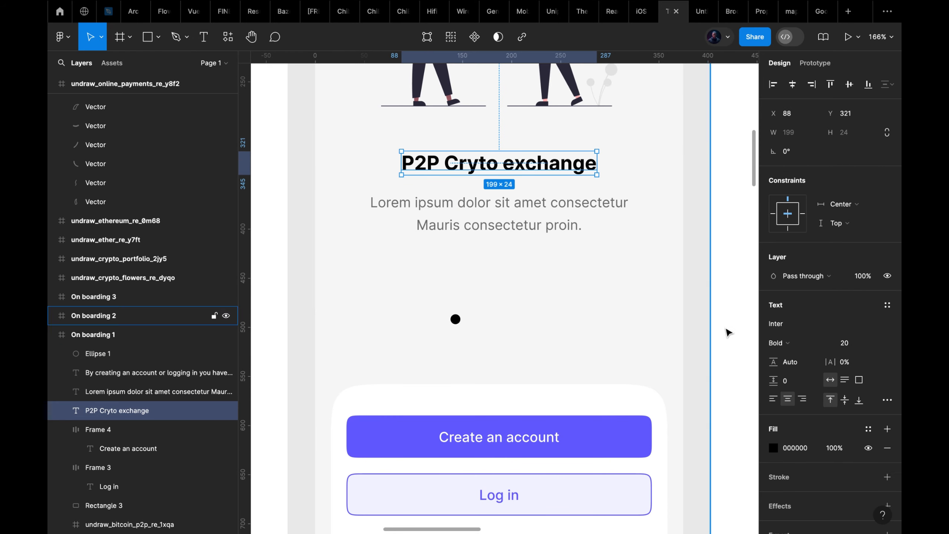
pyautogui.click(772, 447)
pyautogui.moveTo(616, 365); pyautogui.dragTo(599, 365)
pyautogui.click(599, 364)
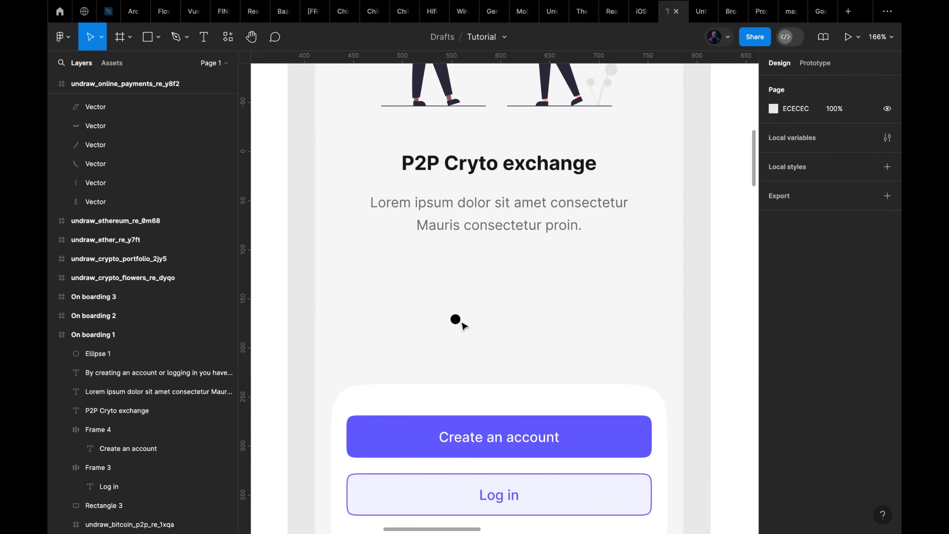
pyautogui.click(456, 320)
pyautogui.press('i')
pyautogui.click(487, 163)
# Step: Shrink the circle to 4 × 4 and build a horizontal auto layout of three such dots spaced 12 apart
pyautogui.scroll(5, 450, 319)
pyautogui.moveTo(498, 317)
pyautogui.mouseDown()
pyautogui.moveTo(485, 319)
pyautogui.moveTo(507, 318)
pyautogui.mouseUp()
pyautogui.scroll(-5, 485, 319)
pyautogui.keyDown('shift'); pyautogui.click(484, 319); pyautogui.keyUp('shift')
pyautogui.hotkey('shift', 'a')
pyautogui.doubleClick(484, 319)
pyautogui.press('super+d')
pyautogui.click(514, 319)
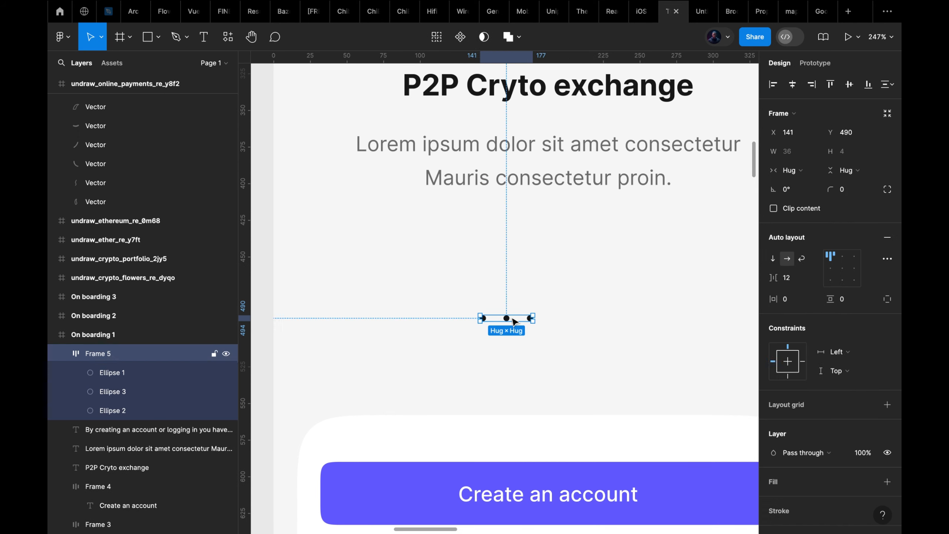
# Step: Centre the row of dots horizontally in the onboarding frame and move it down 20 px
pyautogui.hotkey('alt', 'h')
pyautogui.scroll(-3, 577, 350)
pyautogui.scroll(-2, 578, 354)
pyautogui.hotkey('shift', 'Down')
pyautogui.hotkey('shift', 'Down')
# Step: Shift the heading and description together down about 10 px beneath the illustration
pyautogui.click(539, 267)
pyautogui.keyDown('shift'); pyautogui.click(543, 237); pyautogui.keyUp('shift')
pyautogui.scroll(-3, 543, 239)
pyautogui.hotkey('shift', 'Down')
pyautogui.hotkey('shift', 'Down')
pyautogui.hotkey('shift', 'Down')
pyautogui.hotkey('shift', 'Down')
pyautogui.hotkey('shift', 'Down')
pyautogui.hotkey('shift', 'Down')
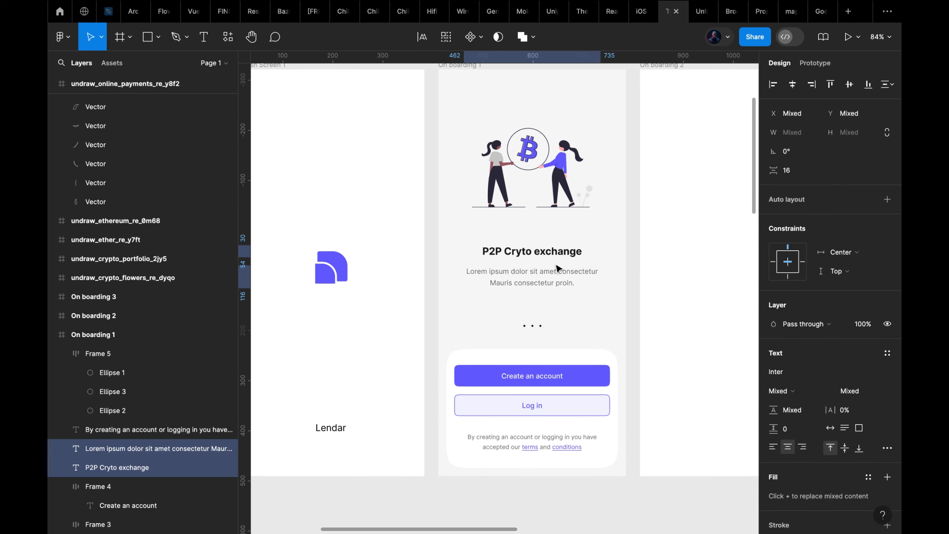
pyautogui.scroll(2, 557, 269)
pyautogui.scroll(-3, 557, 269)
pyautogui.hotkey('shift', 'Up')
pyautogui.hotkey('shift', 'Up')
pyautogui.hotkey('shift', 'Up')
pyautogui.hotkey('shift', 'Up')
pyautogui.hotkey('shift', 'Up')
pyautogui.hotkey('shift', 'Up')
pyautogui.hotkey('shift', 'Up')
pyautogui.hotkey('shift', 'Up')
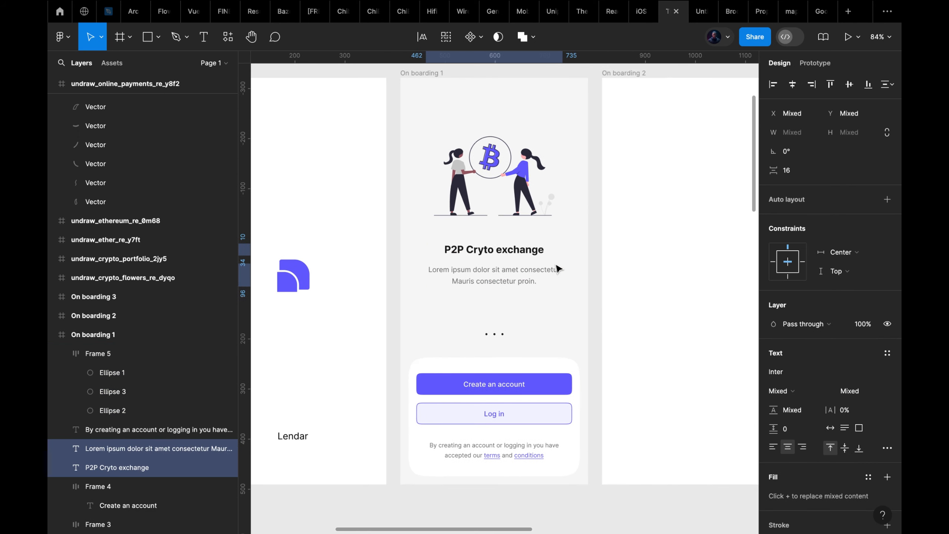
pyautogui.click(557, 269)
# Step: Scale the bitcoin illustration down slightly from its top edge, keeping its bottom in place
pyautogui.scroll(-2, 575, 308)
pyautogui.scroll(3, 485, 257)
pyautogui.click(484, 214)
pyautogui.press('k')
pyautogui.moveTo(482, 160); pyautogui.dragTo(485, 170)
pyautogui.click(531, 331)
pyautogui.scroll(-3, 530, 337)
pyautogui.scroll(2, 422, 322)
pyautogui.scroll(-3, 511, 325)
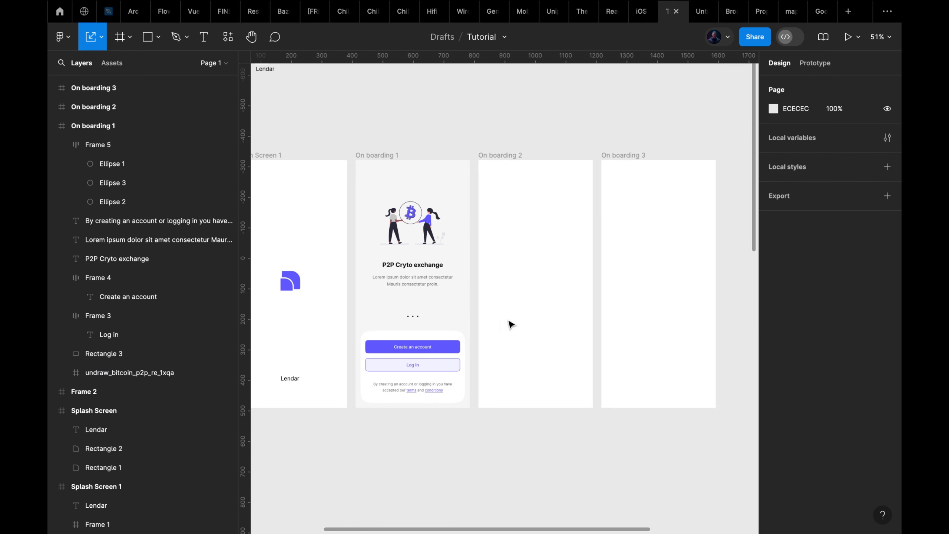
# Step: Set the opacity of the second and third dots to 30%, keeping the first dot solid
pyautogui.scroll(5, 411, 321)
pyautogui.doubleClick(439, 314)
pyautogui.scroll(2, 462, 318)
pyautogui.keyDown('shift'); pyautogui.click(459, 315); pyautogui.keyUp('shift')
pyautogui.press('3')
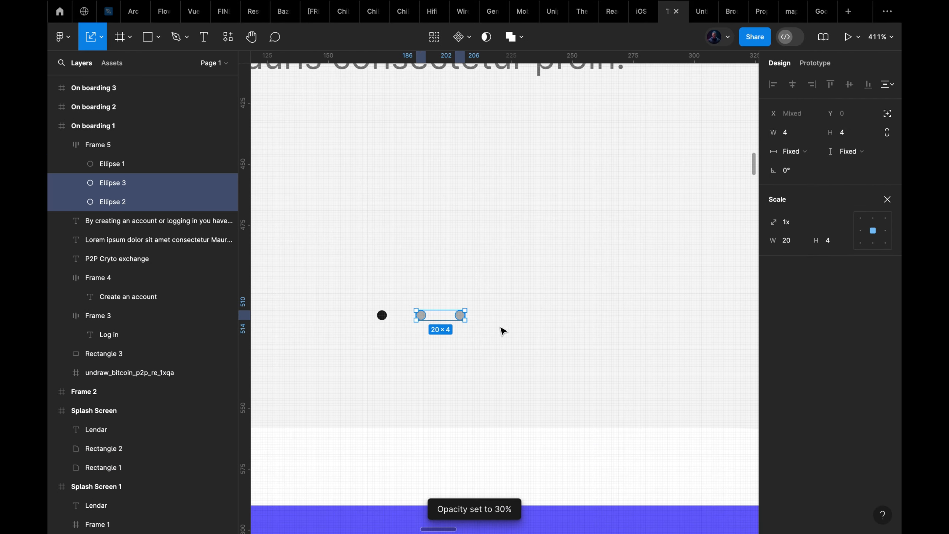
pyautogui.click(502, 329)
pyautogui.scroll(-2, 522, 350)
pyautogui.press('v')
pyautogui.scroll(-5, 485, 356)
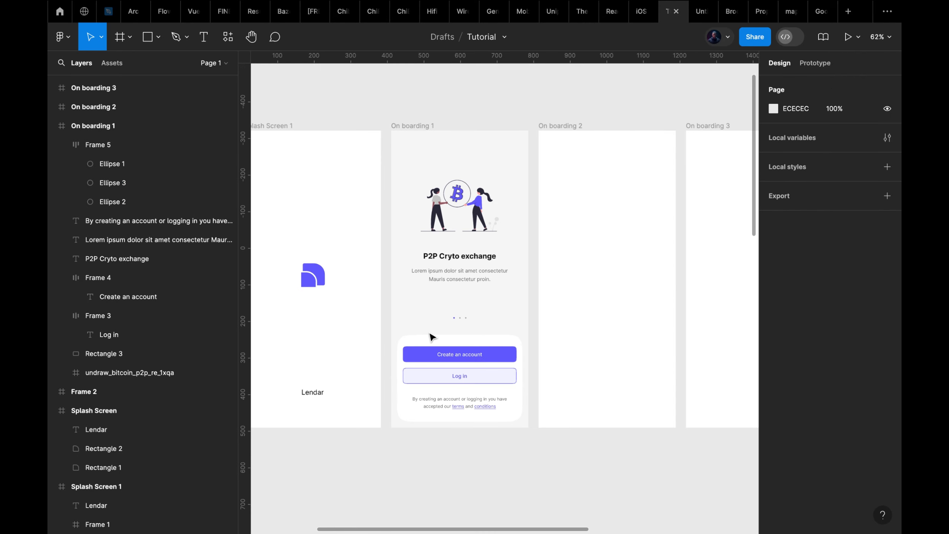
# Step: Wrap the white card, both buttons and the terms text of On boarding 1 in a single frame
pyautogui.moveTo(408, 332); pyautogui.dragTo(496, 418)
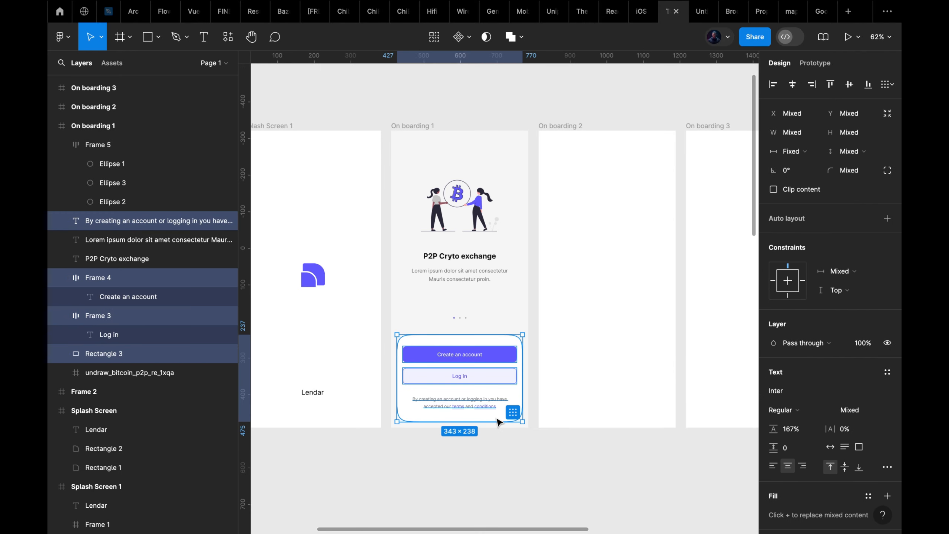
pyautogui.hotkey('ctrl', 'alt', 'g')
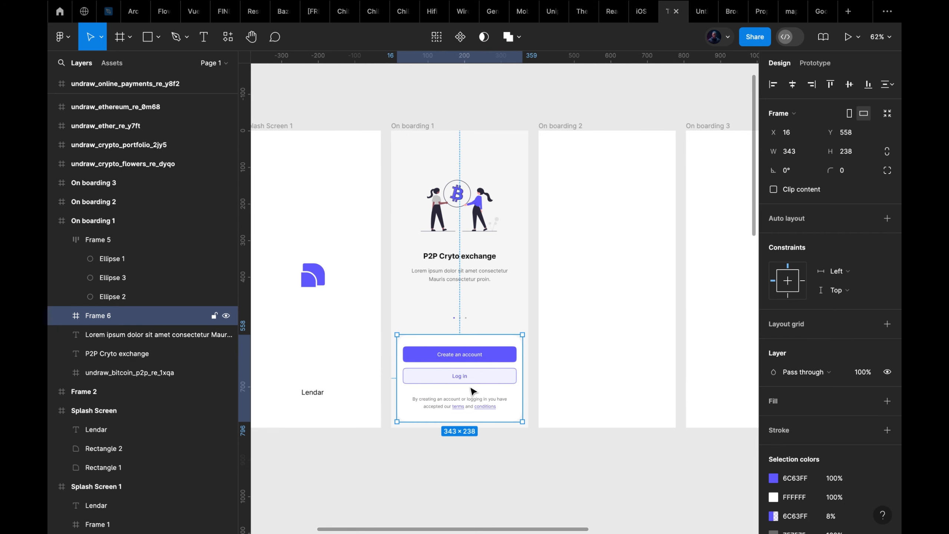
# Step: Fill On boarding 2 and On boarding 3 with On boarding 1's F7F7F7 background and paste the framed button card into both
pyautogui.scroll(-3, 536, 360)
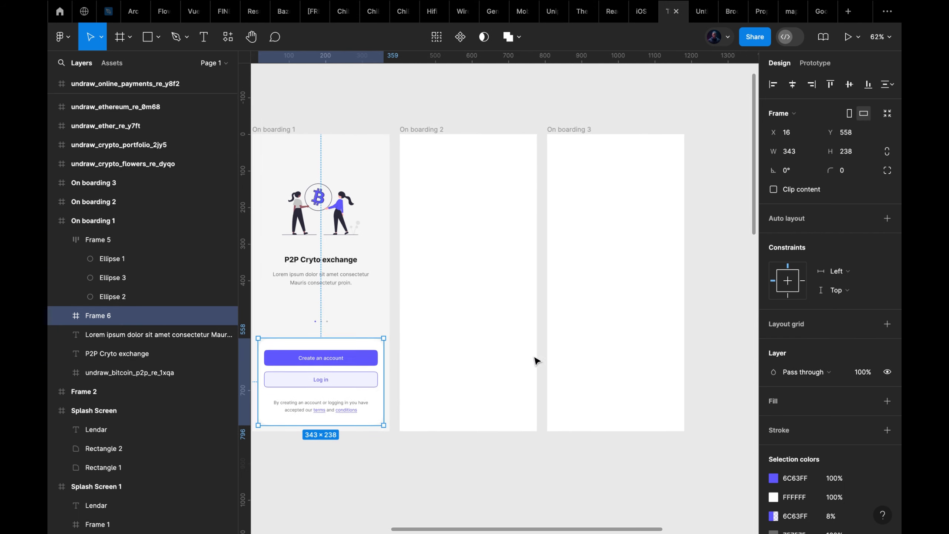
pyautogui.scroll(-1, 536, 360)
pyautogui.click(460, 192)
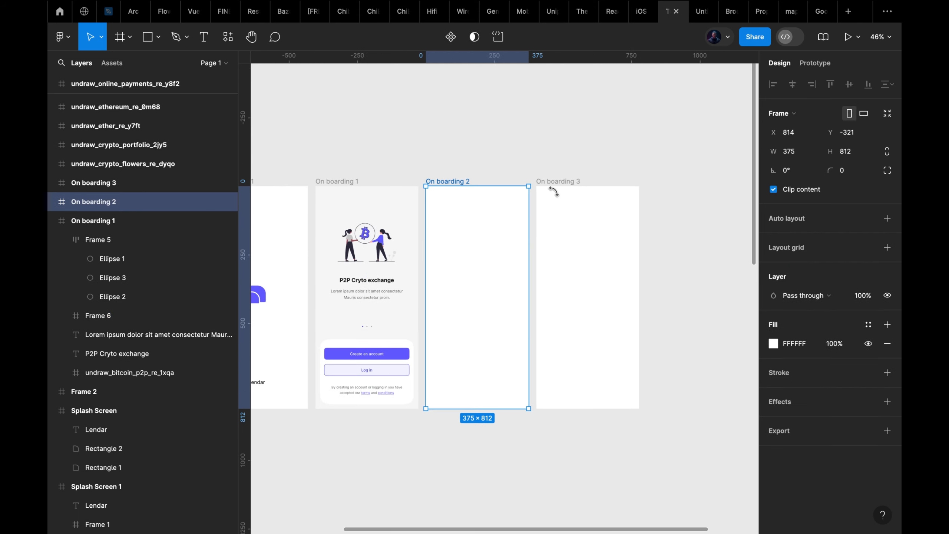
pyautogui.keyDown('shift'); pyautogui.click(557, 183); pyautogui.keyUp('shift')
pyautogui.press('i')
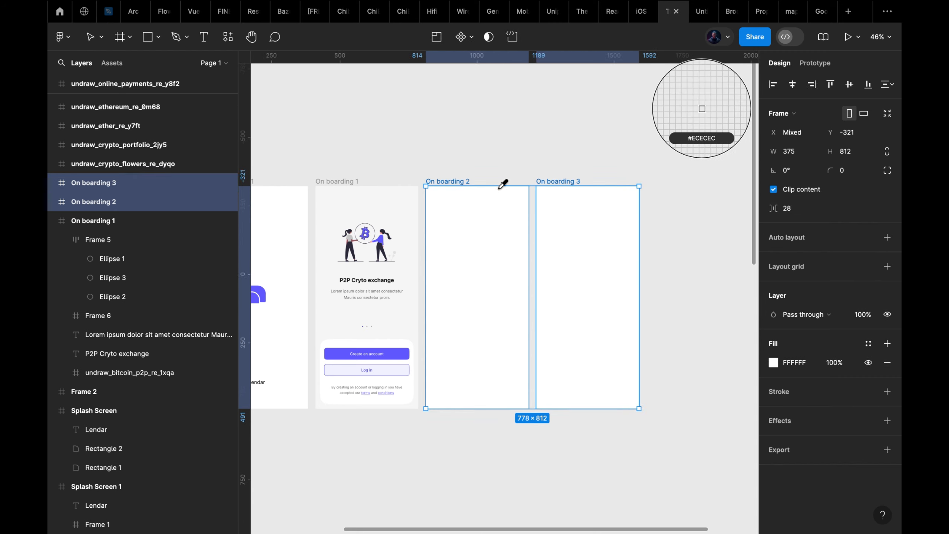
pyautogui.click(411, 191)
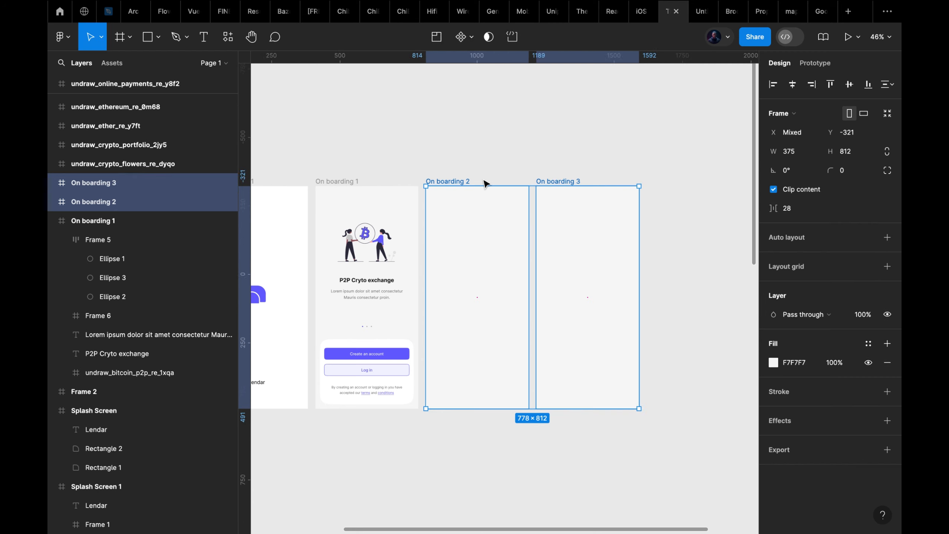
pyautogui.hotkey('ctrl', 'v')
pyautogui.click(529, 445)
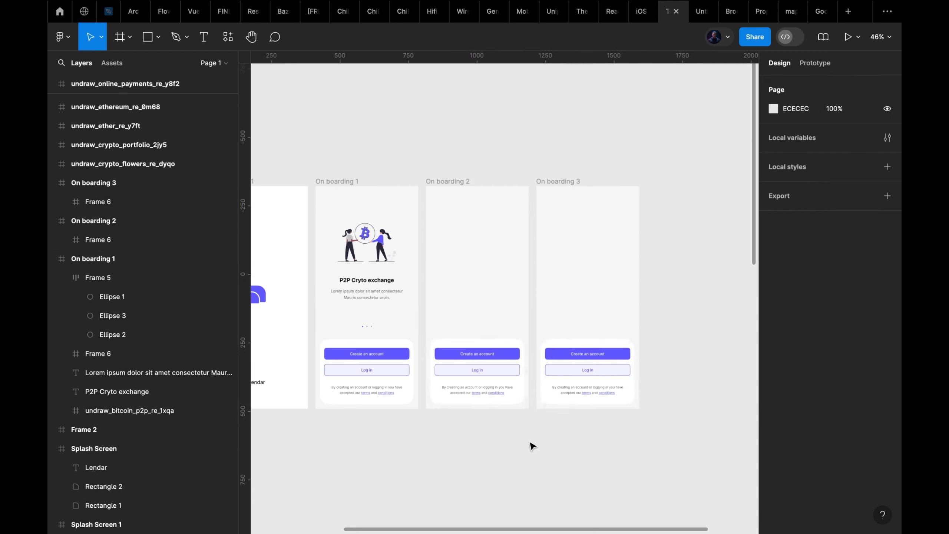
# Step: Copy the row of page-indicator dots from On boarding 1 into On boarding 2 and On boarding 3
pyautogui.hscroll(-4, 530, 445)
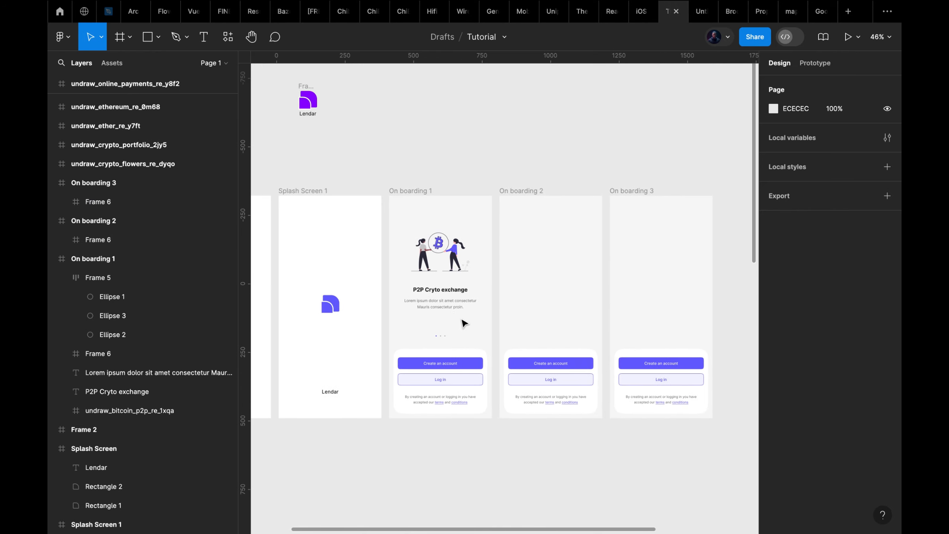
pyautogui.scroll(5, 460, 328)
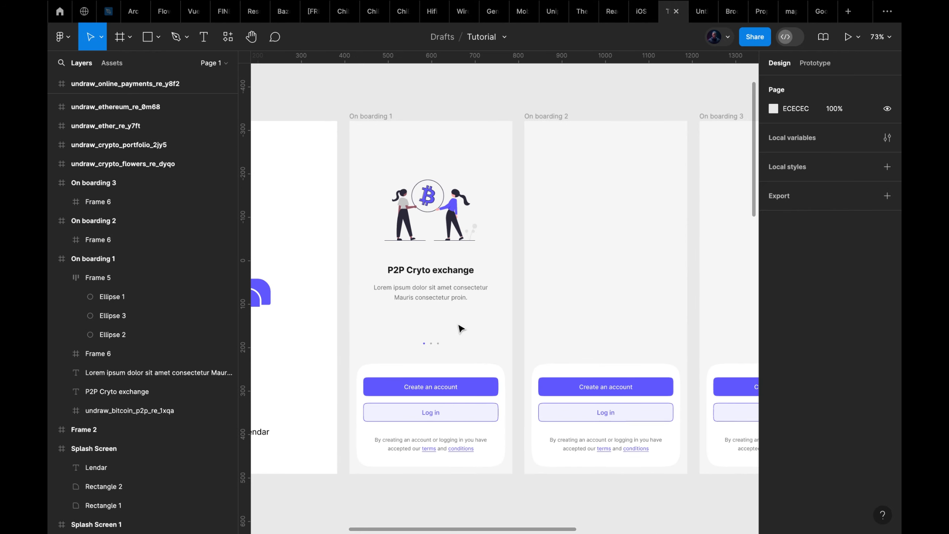
pyautogui.click(435, 344)
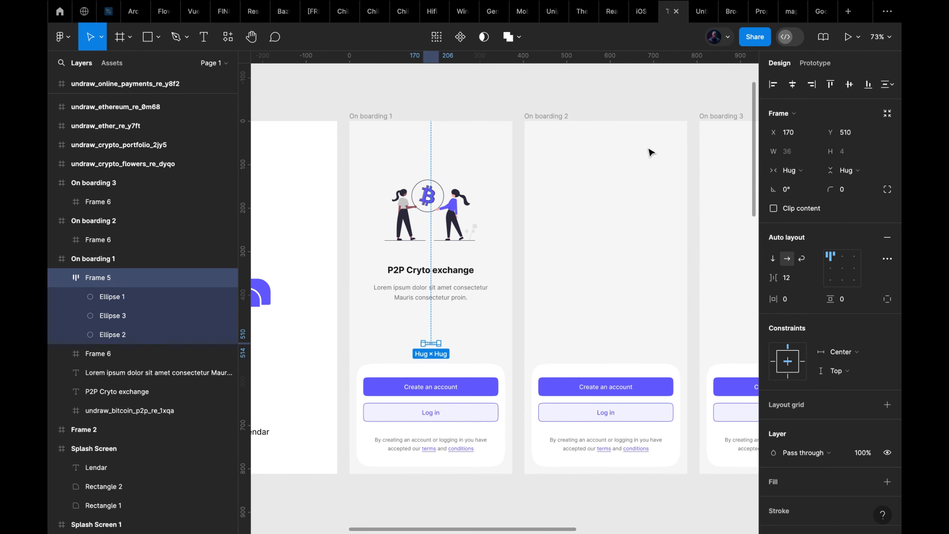
pyautogui.click(560, 118)
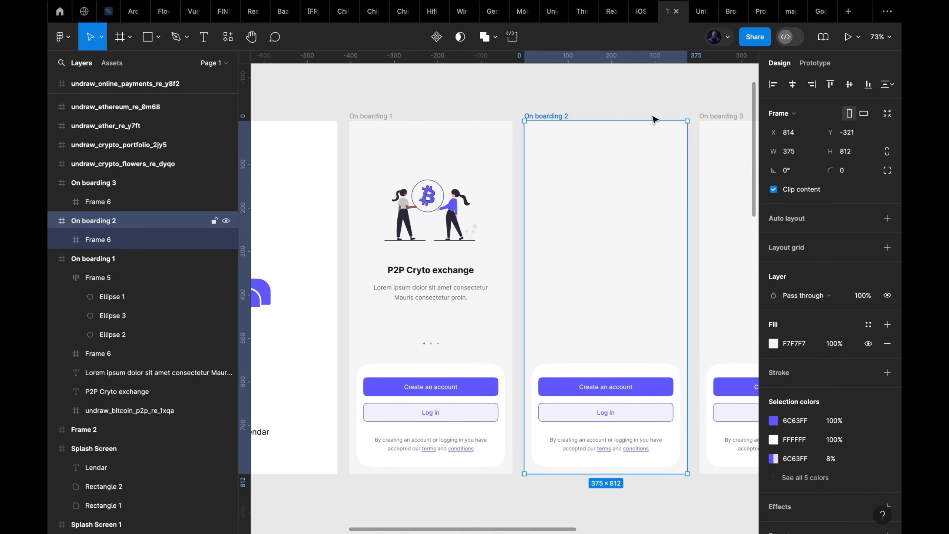
pyautogui.keyDown('shift'); pyautogui.click(709, 117); pyautogui.keyUp('shift')
pyautogui.hotkey('ctrl', 'v')
# Step: In On boarding 2, make the middle dot 6C63FF purple at full opacity and set the first dot's opacity to 20%
pyautogui.scroll(5, 639, 343)
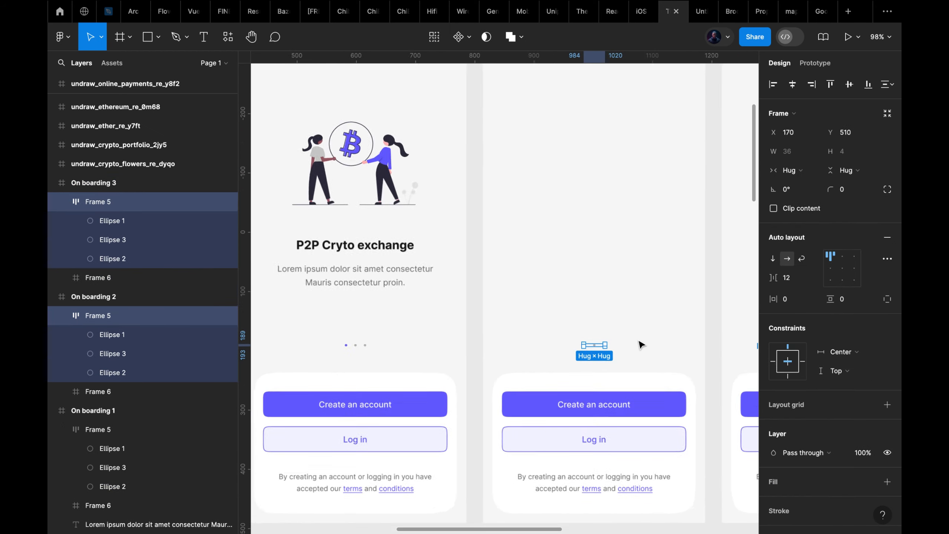
pyautogui.hscroll(4, 639, 343)
pyautogui.click(635, 342)
pyautogui.scroll(10, 443, 318)
pyautogui.keyDown('ctrl'); pyautogui.click(443, 320); pyautogui.keyUp('ctrl')
pyautogui.press('0')
pyautogui.press('0')
pyautogui.press('0')
pyautogui.press('i')
pyautogui.click(408, 321)
pyautogui.click(409, 322)
pyautogui.press('2')
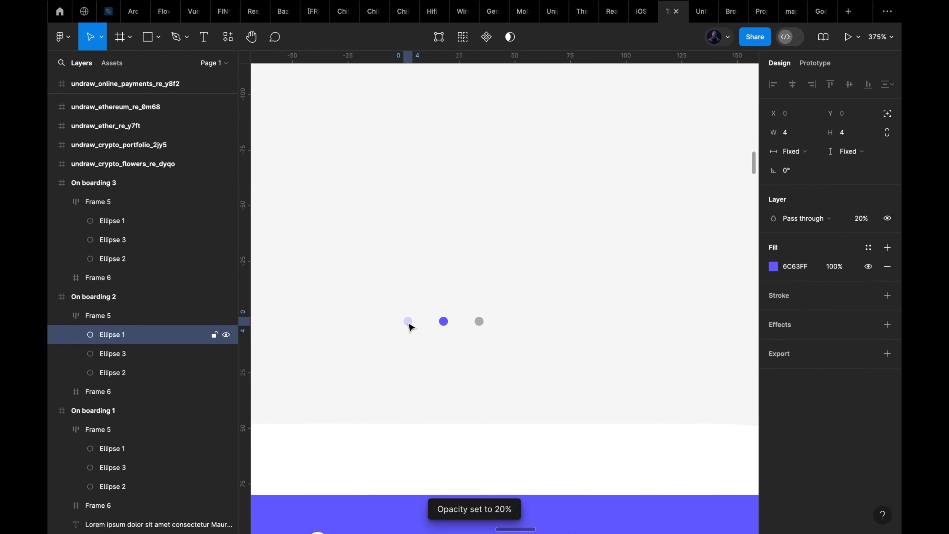
# Step: Recolour On boarding 2's first dot with the dark colour sampled from the P2P Cryto exchange heading
pyautogui.scroll(-5, 468, 325)
pyautogui.press('i')
pyautogui.hscroll(-4, 469, 326)
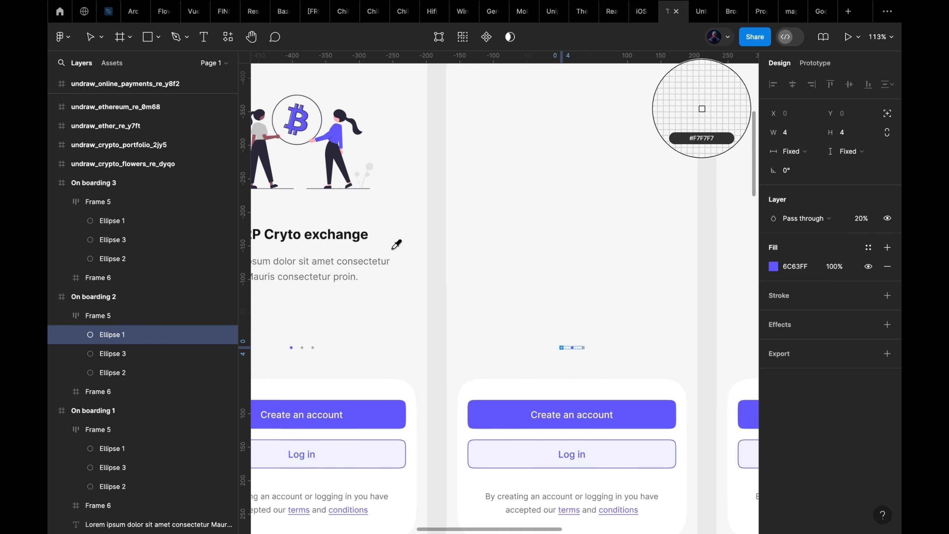
pyautogui.click(363, 237)
pyautogui.click(567, 357)
# Step: In On boarding 3, set the first dot to 171717 at 20% opacity and make the last dot solid purple
pyautogui.scroll(8, 567, 357)
pyautogui.hscroll(10, 598, 355)
pyautogui.scroll(3, 654, 352)
pyautogui.scroll(2, 639, 349)
pyautogui.keyDown('ctrl'); pyautogui.click(572, 332); pyautogui.keyUp('ctrl')
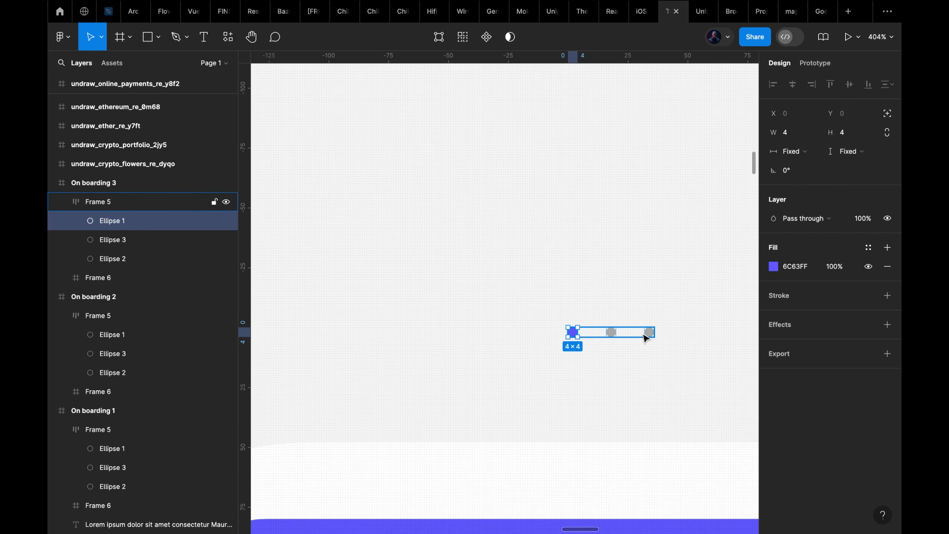
pyautogui.press('3')
pyautogui.click(611, 332)
pyautogui.click(575, 334)
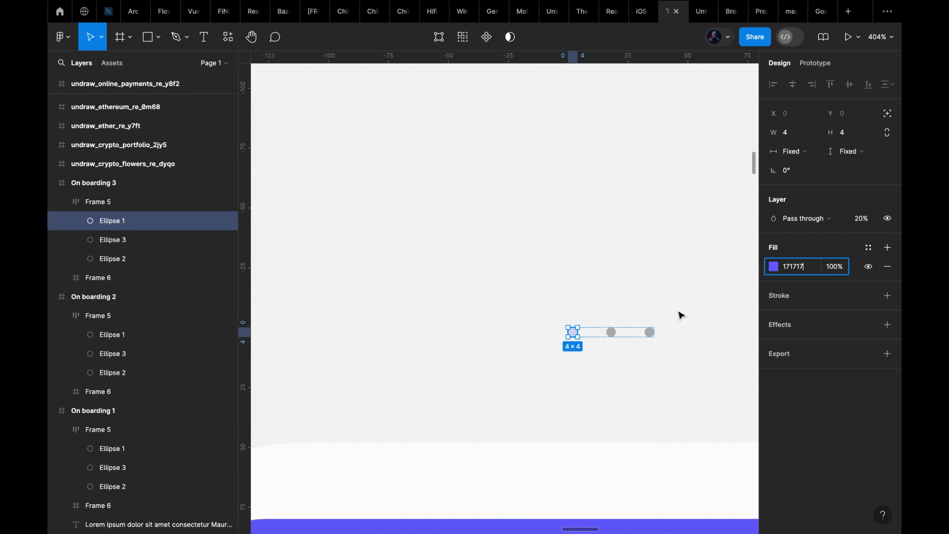
pyautogui.click(649, 332)
pyautogui.press('0')
# Step: Copy On boarding 1's heading and description into On boarding 2 and On boarding 3
pyautogui.scroll(-8, 671, 414)
pyautogui.click(591, 139)
pyautogui.hscroll(-2, 588, 142)
pyautogui.moveTo(415, 310); pyautogui.dragTo(459, 272)
pyautogui.click(530, 171)
pyautogui.keyDown('shift'); pyautogui.click(638, 172); pyautogui.keyUp('shift')
pyautogui.hotkey('ctrl', 'v')
pyautogui.click(615, 147)
pyautogui.scroll(3, 577, 274)
pyautogui.doubleClick(563, 280)
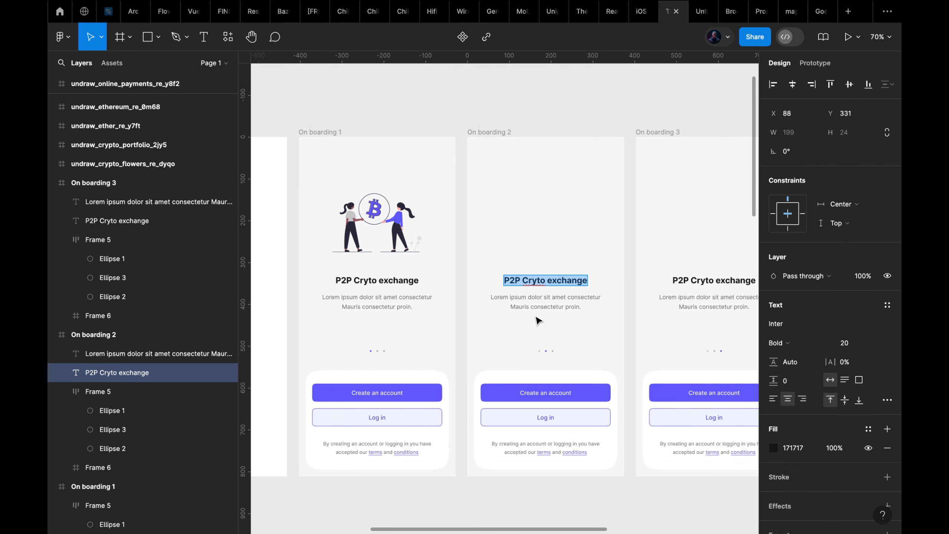
# Step: Copy the undraw_crypto_portfolio_2jy5 illustration into the On boarding 2 frame
pyautogui.scroll(-5, 538, 320)
pyautogui.scroll(-5, 409, 382)
pyautogui.click(614, 234)
pyautogui.hotkey('ctrl', 'c')
pyautogui.scroll(10, 675, 280)
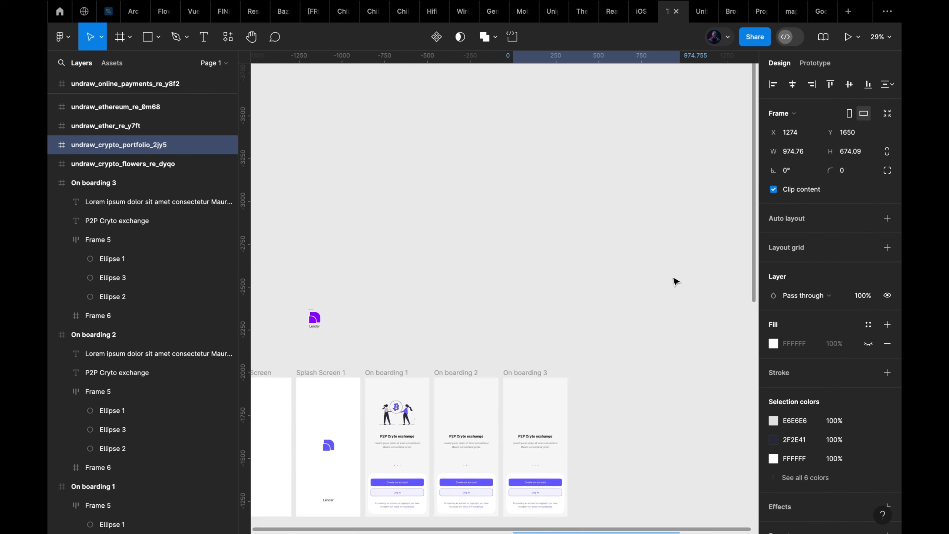
pyautogui.click(463, 375)
pyautogui.hotkey('ctrl', 'v')
# Step: Scale the crypto portfolio illustration to 0.2x
pyautogui.scroll(5, 459, 406)
pyautogui.scroll(-5, 501, 367)
pyautogui.write('k0.2')
pyautogui.press('Return')
pyautogui.scroll(5, 486, 187)
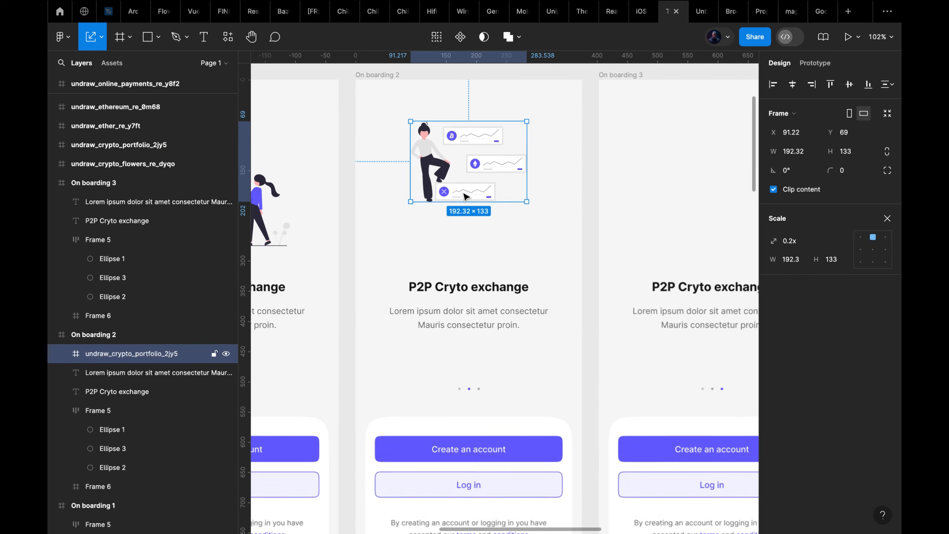
# Step: Move the crypto portfolio illustration down to sit centred just above On boarding 2's heading
pyautogui.moveTo(472, 166); pyautogui.dragTo(472, 168)
pyautogui.click(578, 232)
pyautogui.scroll(-5, 577, 232)
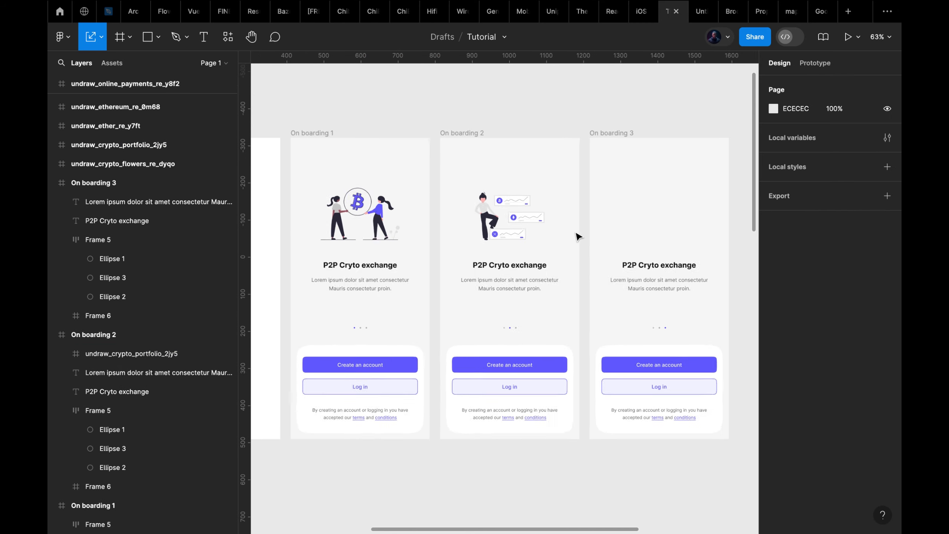
pyautogui.click(521, 214)
pyautogui.moveTo(511, 194); pyautogui.dragTo(511, 198)
pyautogui.click(496, 252)
# Step: Change On boarding 2's heading to "Decentralised system"
pyautogui.scroll(5, 493, 274)
pyautogui.doubleClick(528, 255)
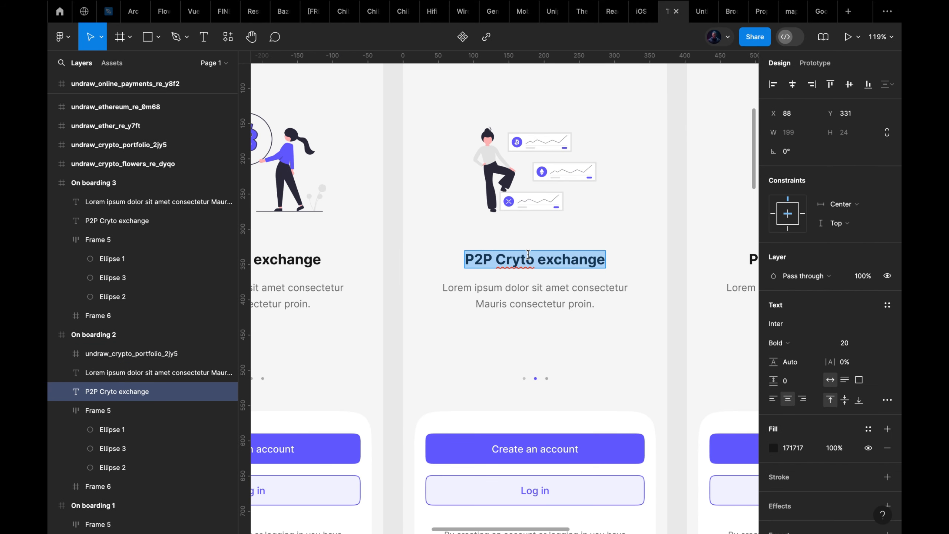
pyautogui.write('Explo')
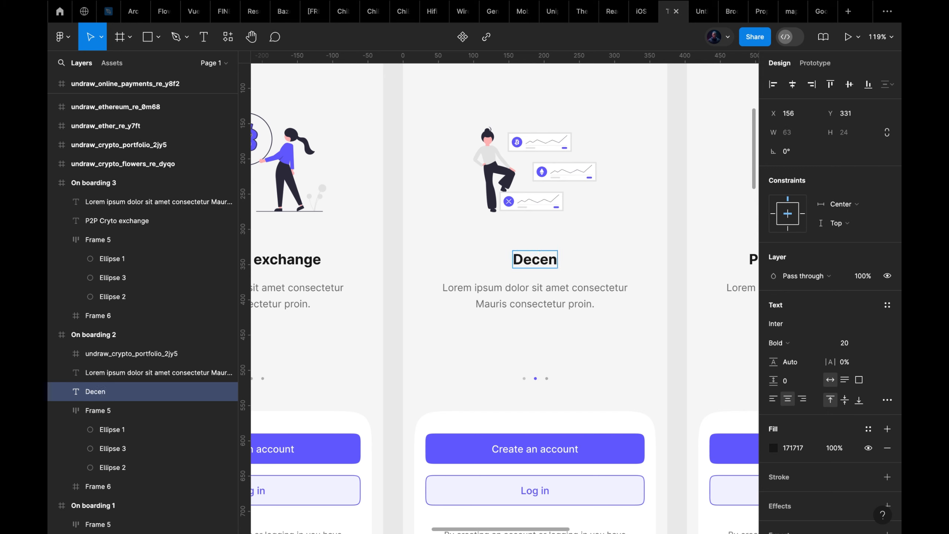
pyautogui.write(' system')
pyautogui.click(631, 345)
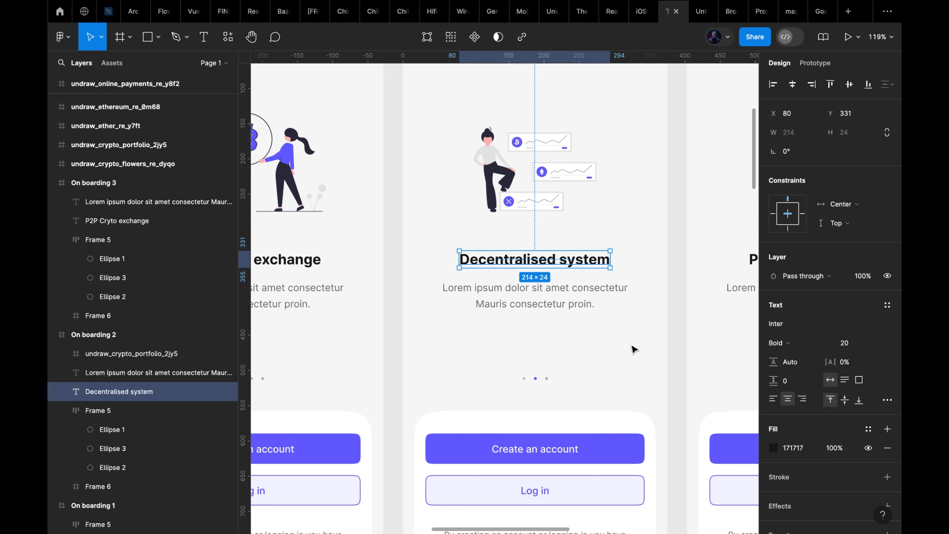
pyautogui.click(631, 345)
# Step: Change On boarding 3's heading to "Fast transaction"
pyautogui.scroll(-5, 631, 346)
pyautogui.hscroll(3, 631, 346)
pyautogui.hscroll(3, 631, 349)
pyautogui.doubleClick(552, 298)
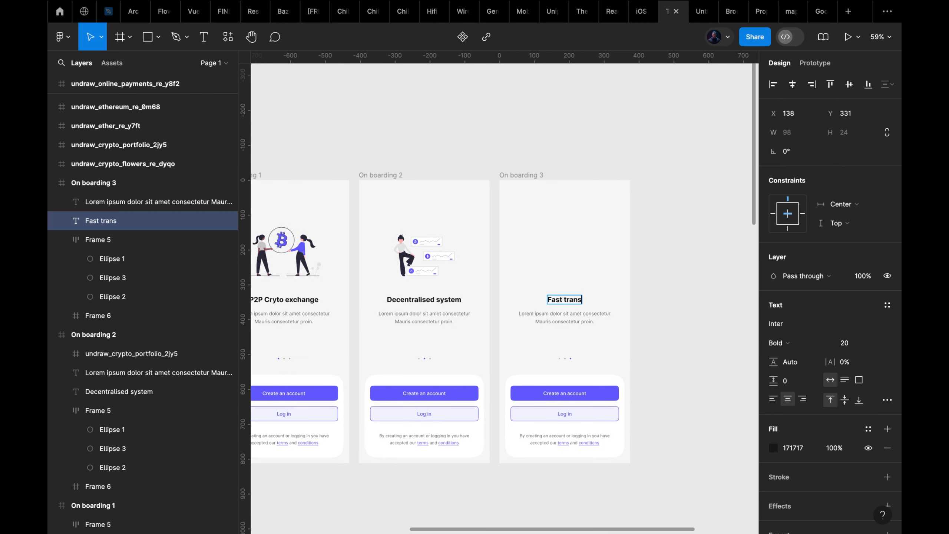
pyautogui.write('Fast transaction')
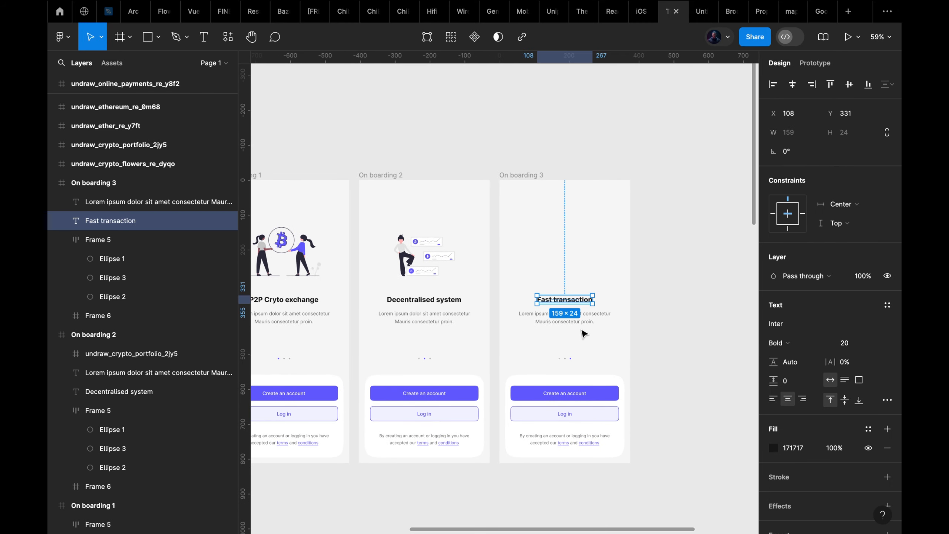
pyautogui.scroll(-5, 586, 337)
pyautogui.scroll(-5, 597, 350)
pyautogui.click(563, 266)
pyautogui.scroll(10, 534, 275)
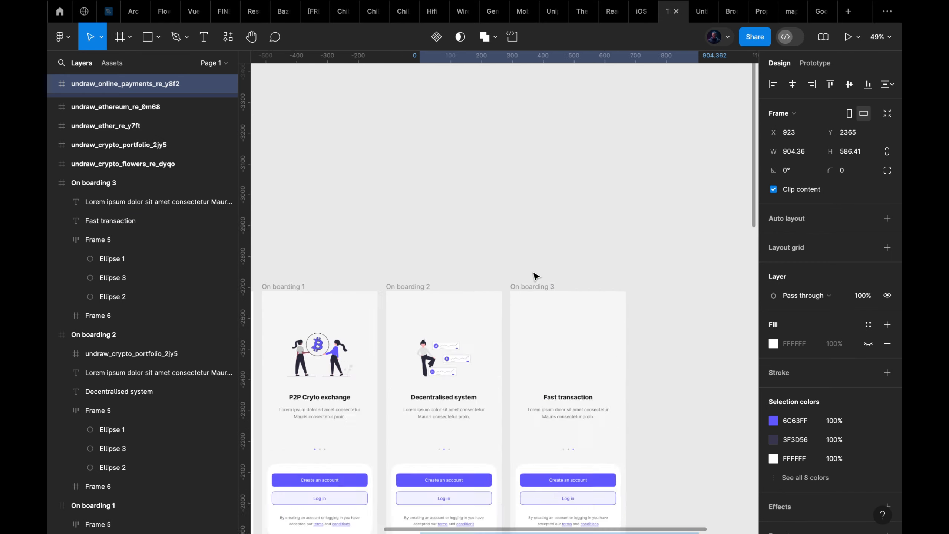
# Step: Copy the undraw_ethereum_re_0m68 illustration into the On boarding 3 frame
pyautogui.scroll(-10, 537, 285)
pyautogui.scroll(-4, 534, 291)
pyautogui.click(487, 235)
pyautogui.scroll(10, 493, 242)
pyautogui.click(578, 324)
pyautogui.press('super+v')
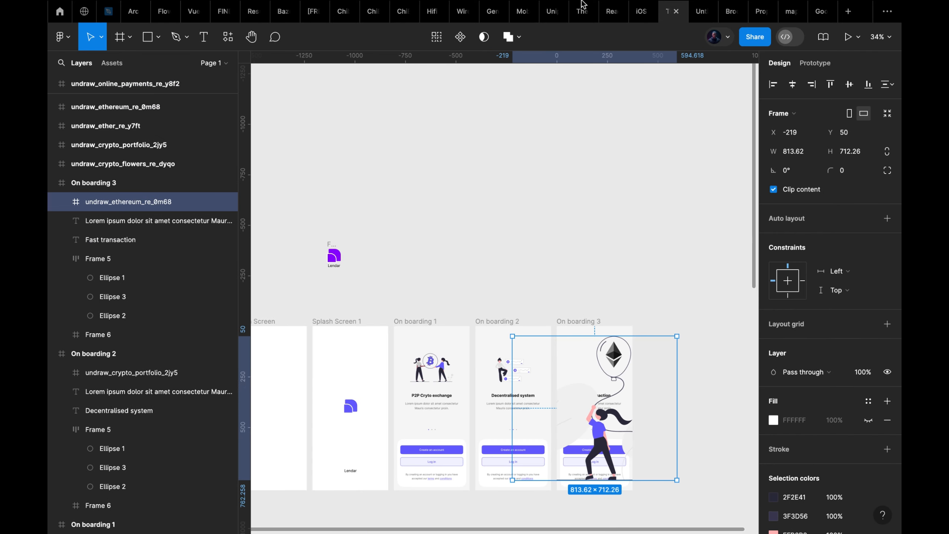
# Step: Scale the Ethereum illustration to 0.3x, about 242 × 212
pyautogui.scroll(4, 645, 422)
pyautogui.press('k')
pyautogui.moveTo(640, 402); pyautogui.dragTo(548, 369)
pyautogui.scroll(2, 512, 331)
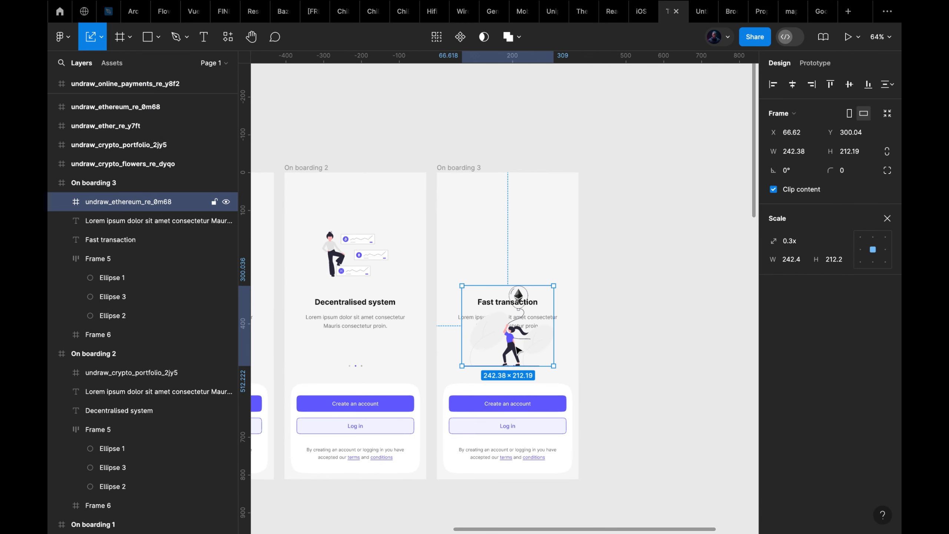
# Step: Move the Ethereum illustration centred above the Fast transaction heading and scale it down to about 232 × 203
pyautogui.moveTo(512, 331); pyautogui.dragTo(514, 245)
pyautogui.scroll(-4, 519, 239)
pyautogui.moveTo(516, 213); pyautogui.dragTo(517, 215)
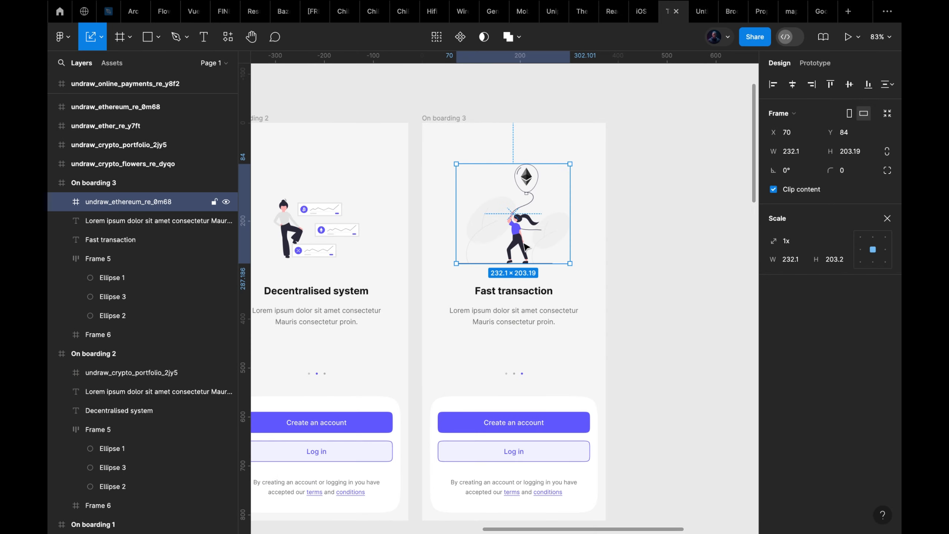
pyautogui.moveTo(524, 250); pyautogui.dragTo(527, 258)
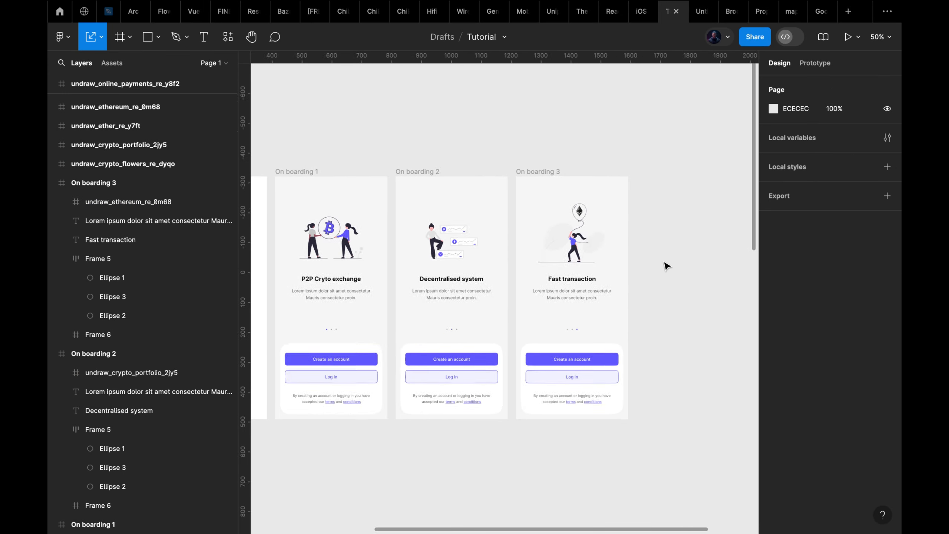
# Step: Link Splash Screen to Splash Screen 1 in the prototype, triggered after a delay of 800 ms
pyautogui.scroll(-5, 667, 266)
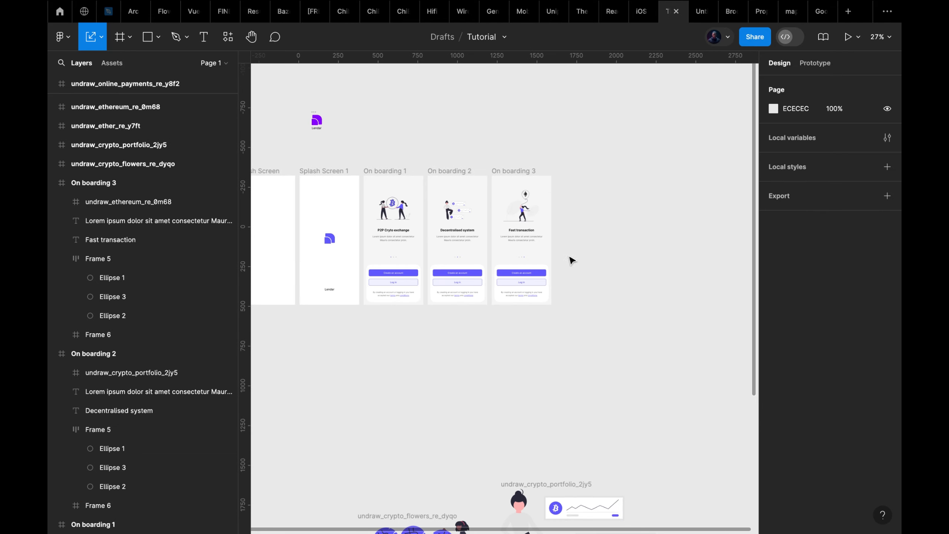
pyautogui.scroll(4, 565, 216)
pyautogui.click(414, 261)
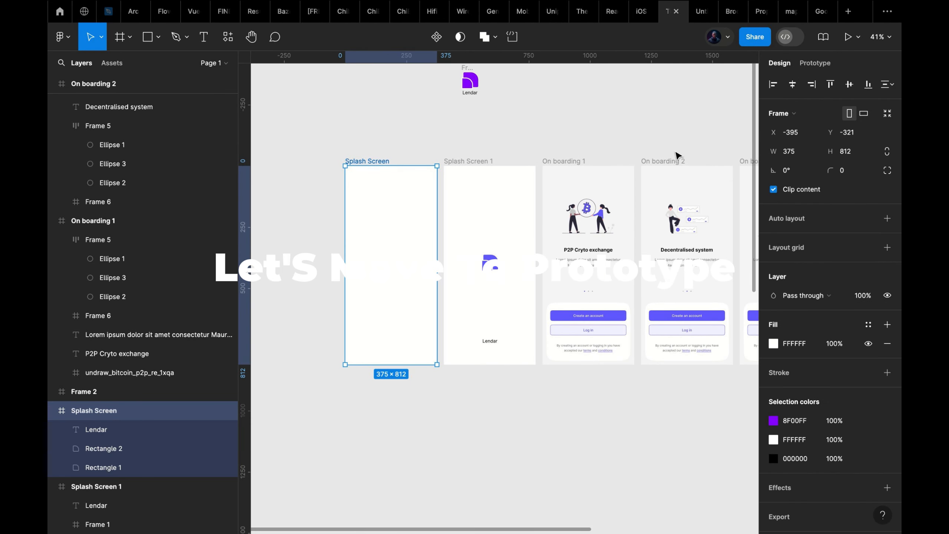
pyautogui.click(810, 64)
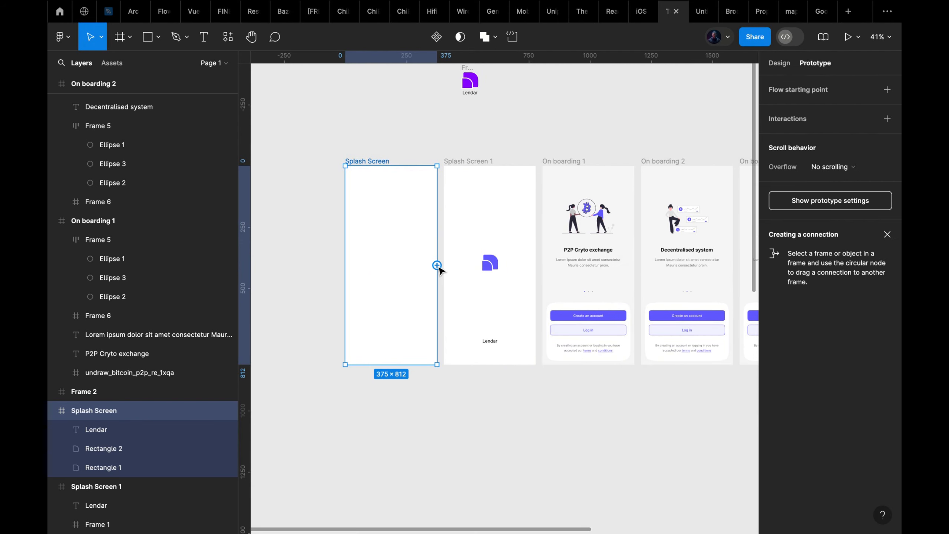
pyautogui.moveTo(437, 265); pyautogui.dragTo(469, 269)
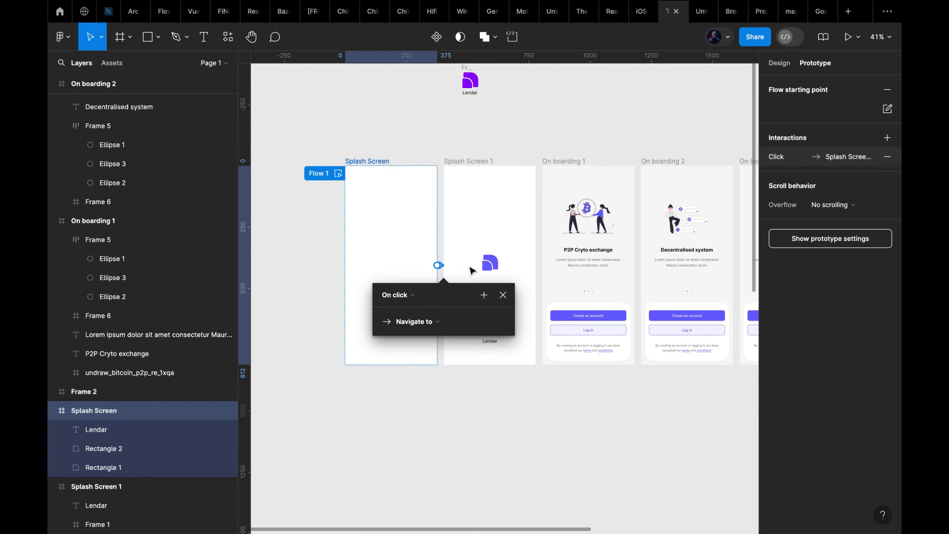
pyautogui.click(397, 297)
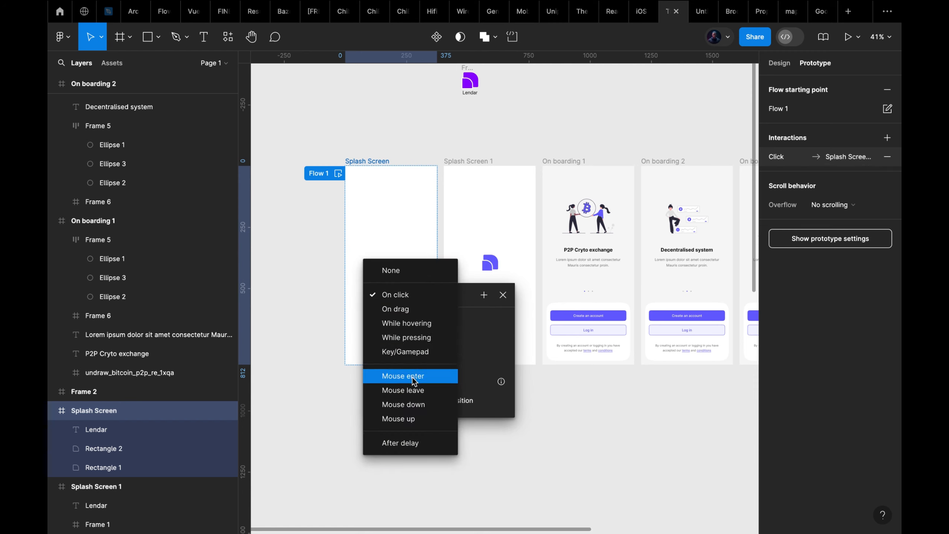
pyautogui.click(399, 442)
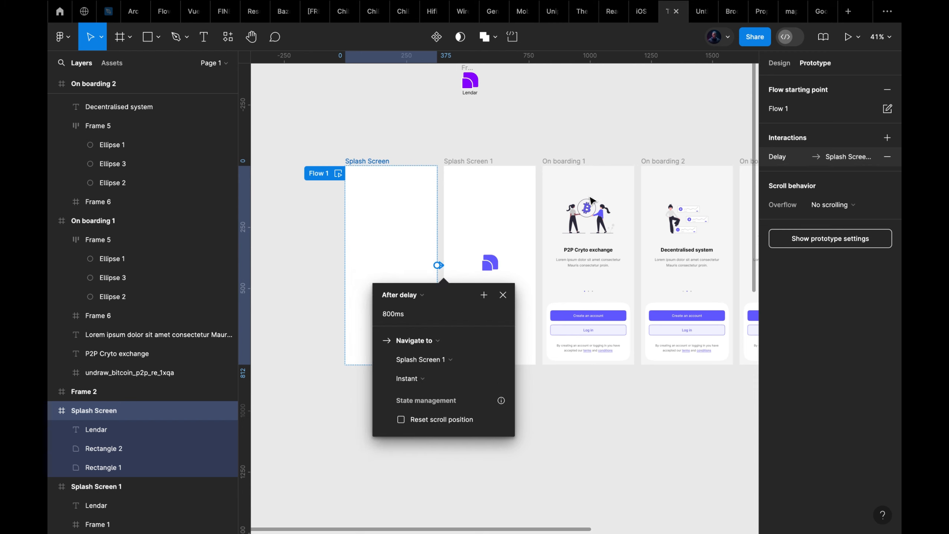
# Step: Link Splash Screen 1 to On boarding 1 and set the Splash Screen connection's animation to Smart animate
pyautogui.click(483, 164)
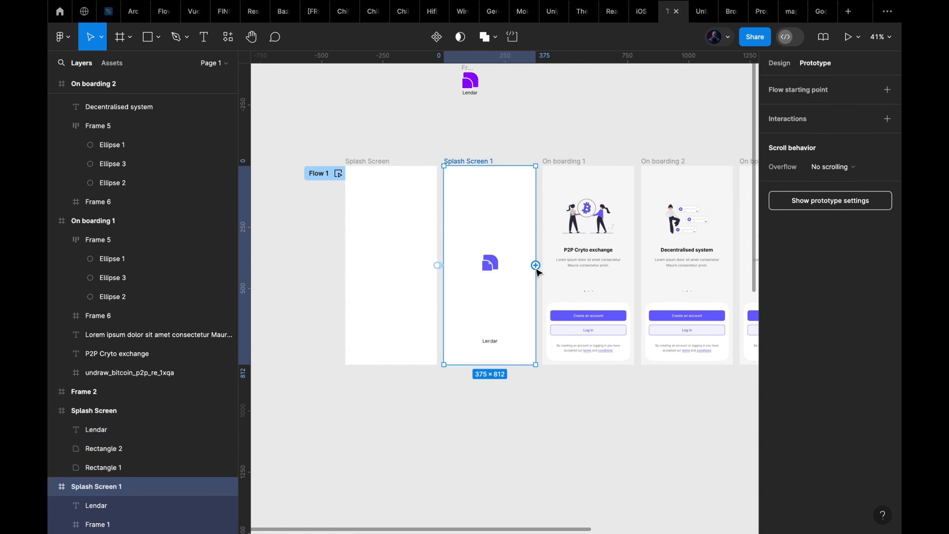
pyautogui.moveTo(536, 265); pyautogui.dragTo(553, 194)
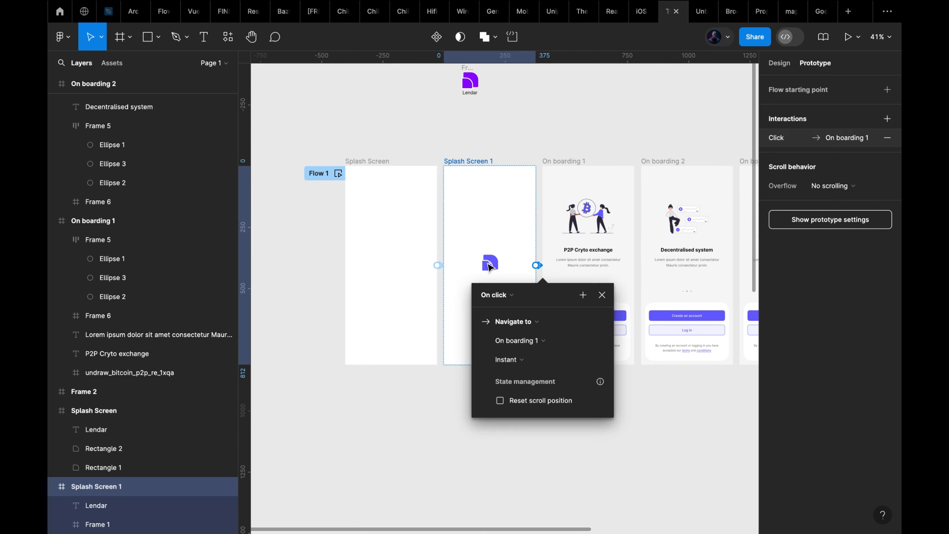
pyautogui.scroll(10, 437, 266)
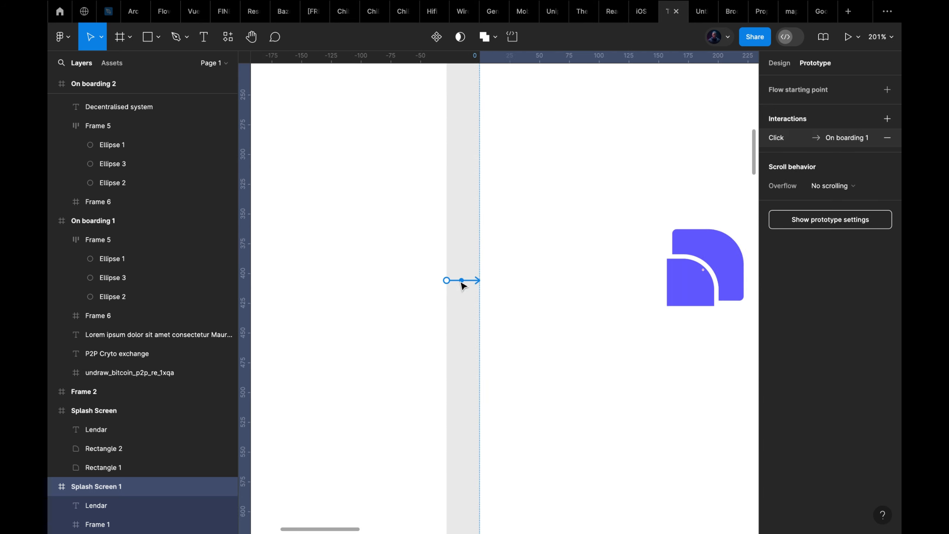
pyautogui.click(462, 284)
pyautogui.click(447, 389)
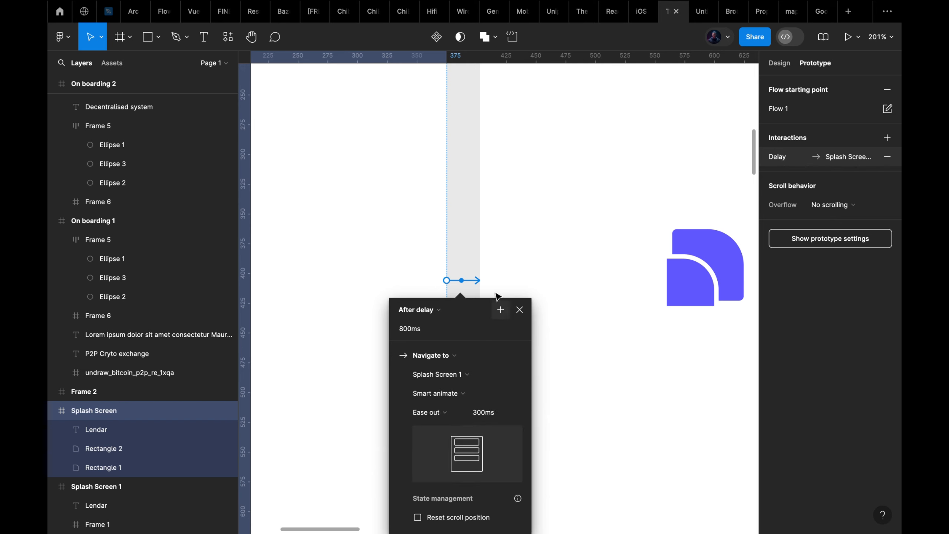
# Step: Set the Splash Screen 1 to On boarding 1 connection to trigger after an 800 ms delay with Smart animate
pyautogui.hscroll(15, 470, 258)
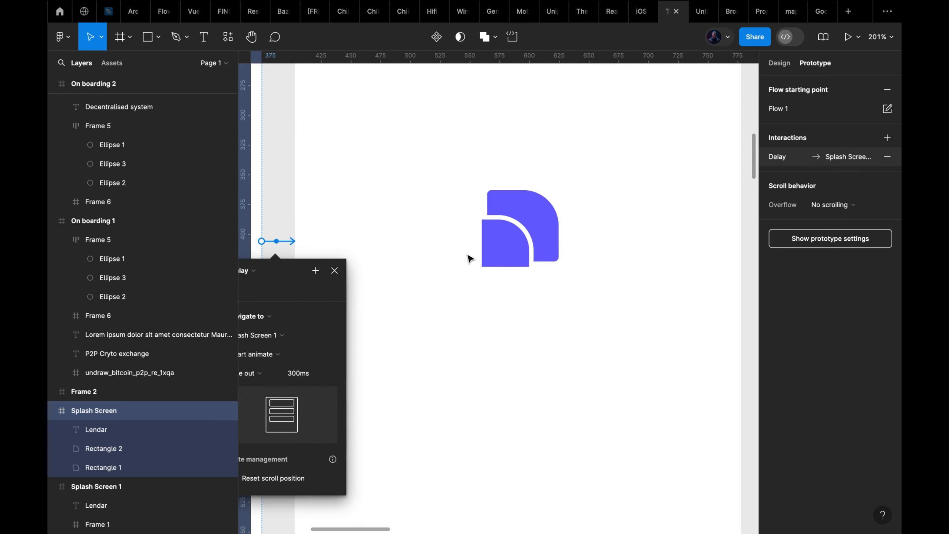
pyautogui.click(367, 266)
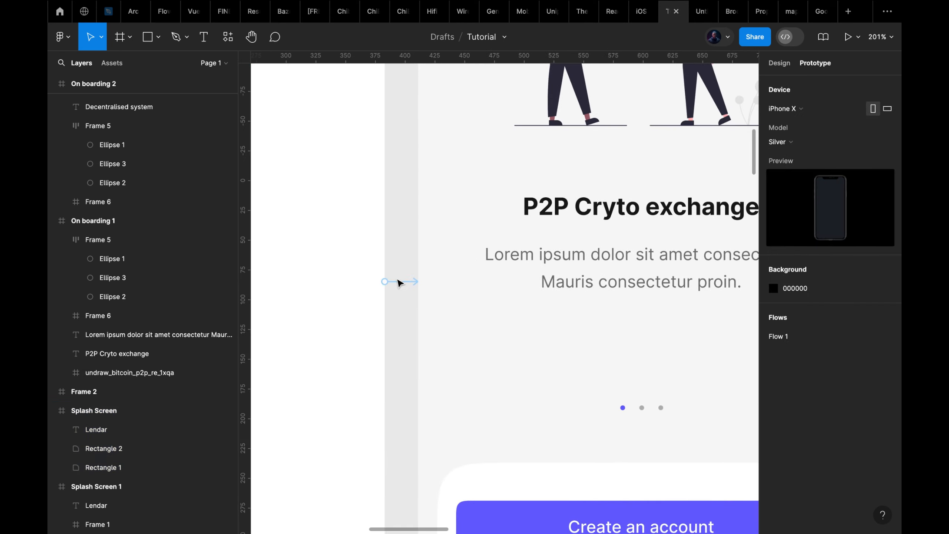
pyautogui.click(404, 283)
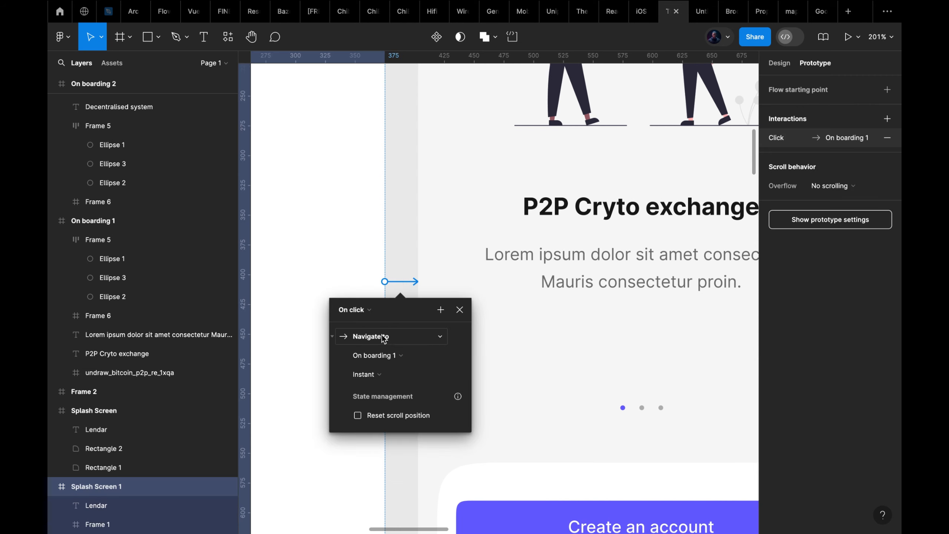
pyautogui.click(369, 313)
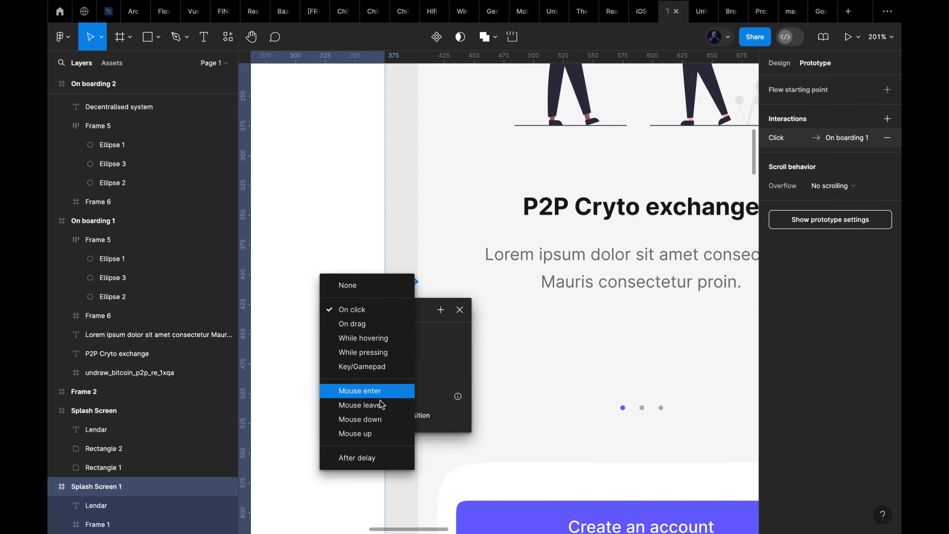
pyautogui.click(383, 457)
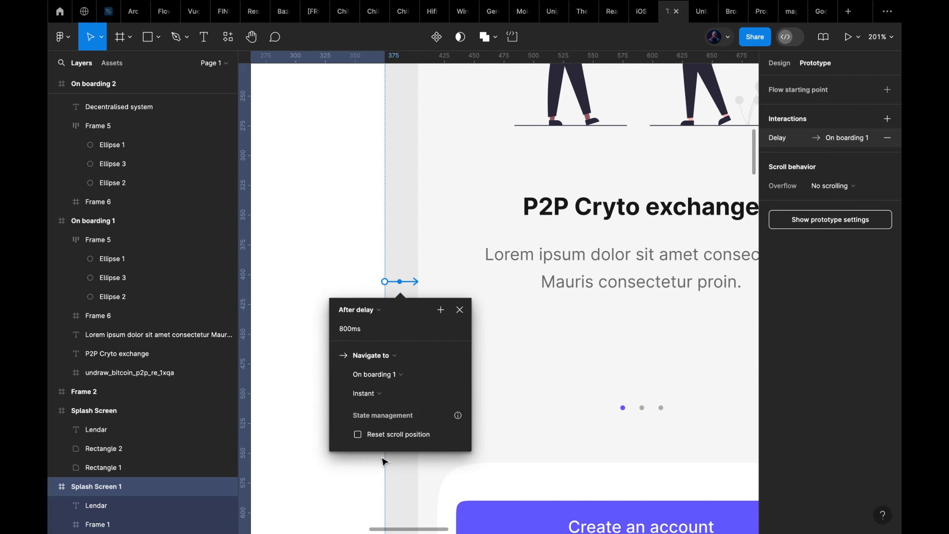
pyautogui.click(396, 396)
pyautogui.click(407, 422)
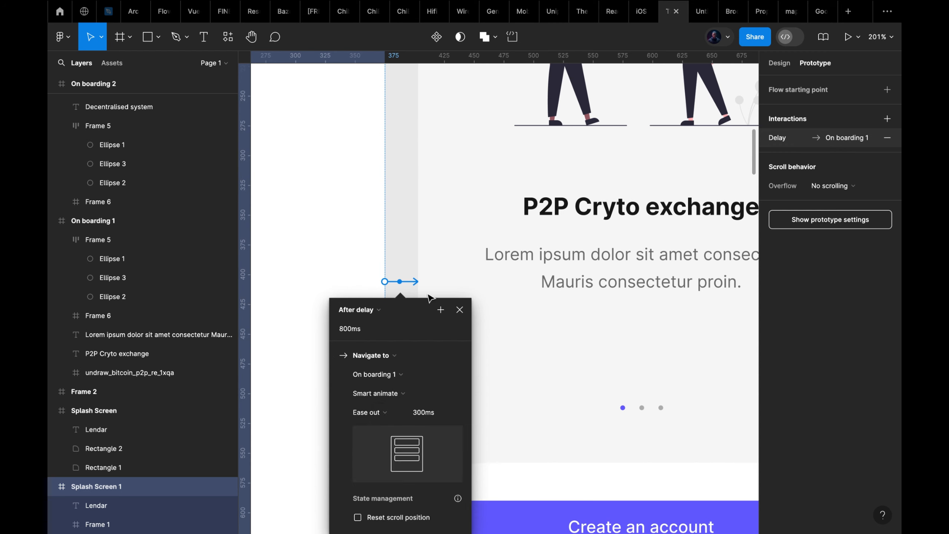
pyautogui.click(460, 310)
# Step: Link On boarding 1 to On boarding 2 with an After delay trigger and Smart animate
pyautogui.scroll(-6, 482, 346)
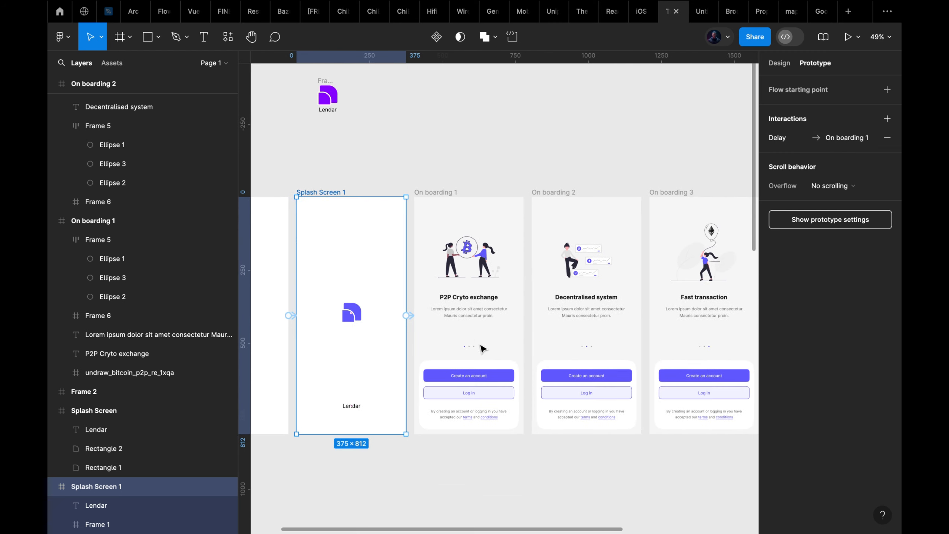
pyautogui.click(455, 196)
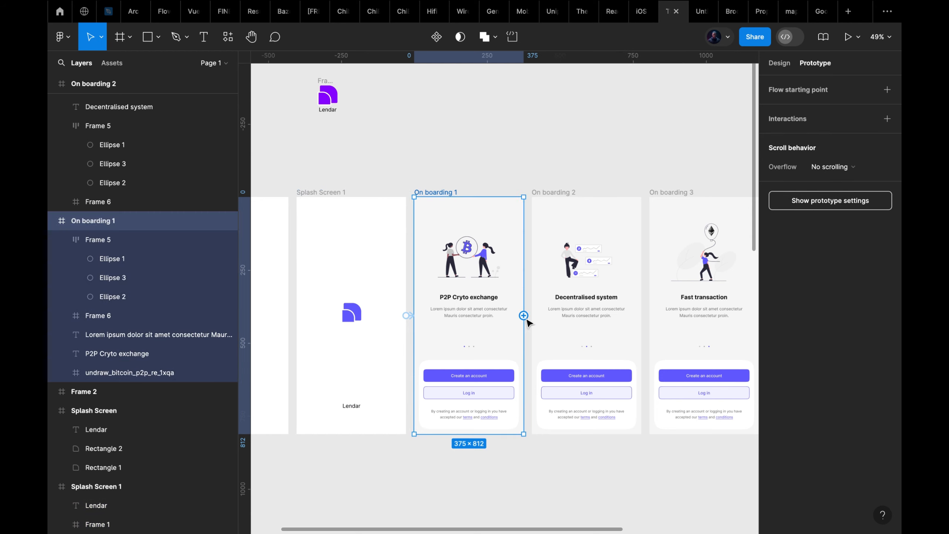
pyautogui.moveTo(527, 320); pyautogui.dragTo(535, 321)
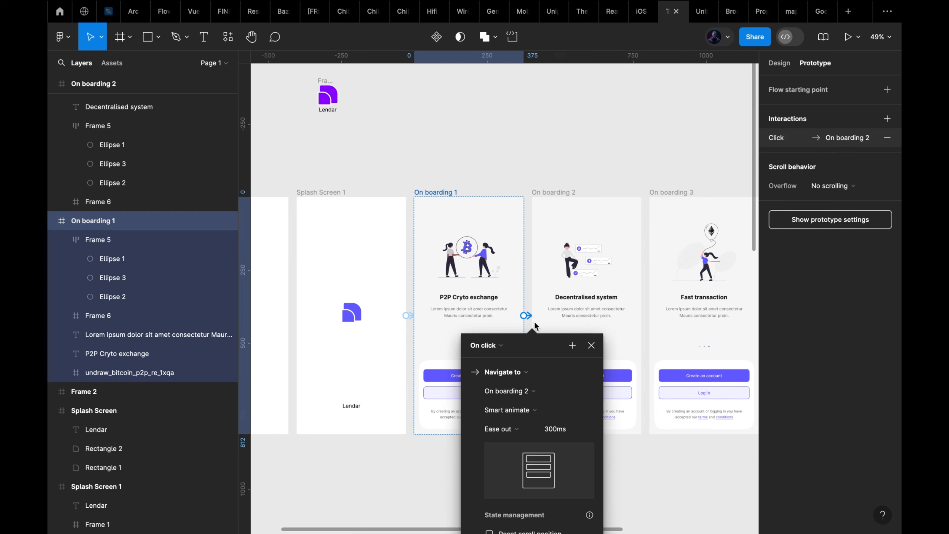
pyautogui.hscroll(3, 533, 322)
pyautogui.click(415, 341)
pyautogui.click(421, 491)
pyautogui.scroll(5, 460, 322)
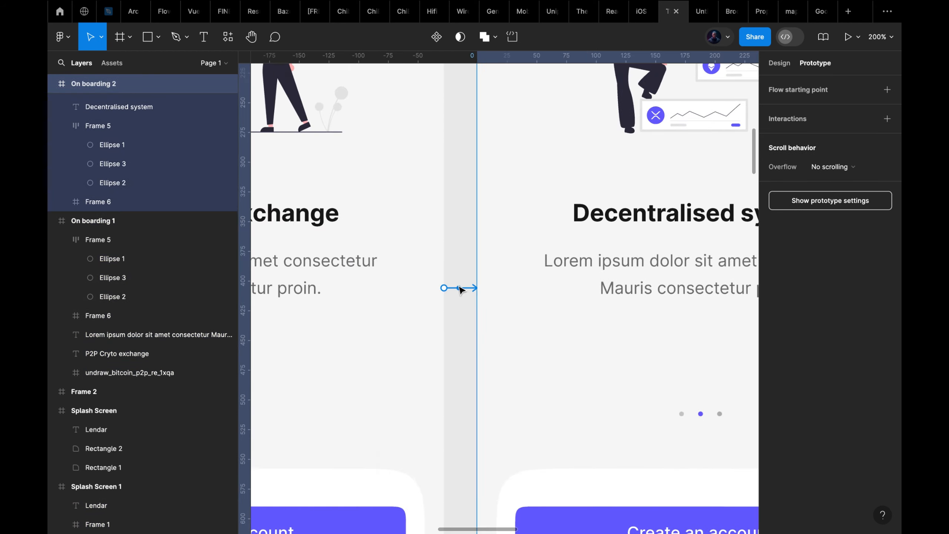
pyautogui.click(415, 334)
# Step: Link On boarding 2 to On boarding 3, triggered after a 1000 ms delay with Smart animate
pyautogui.scroll(-4, 353, 306)
pyautogui.click(586, 189)
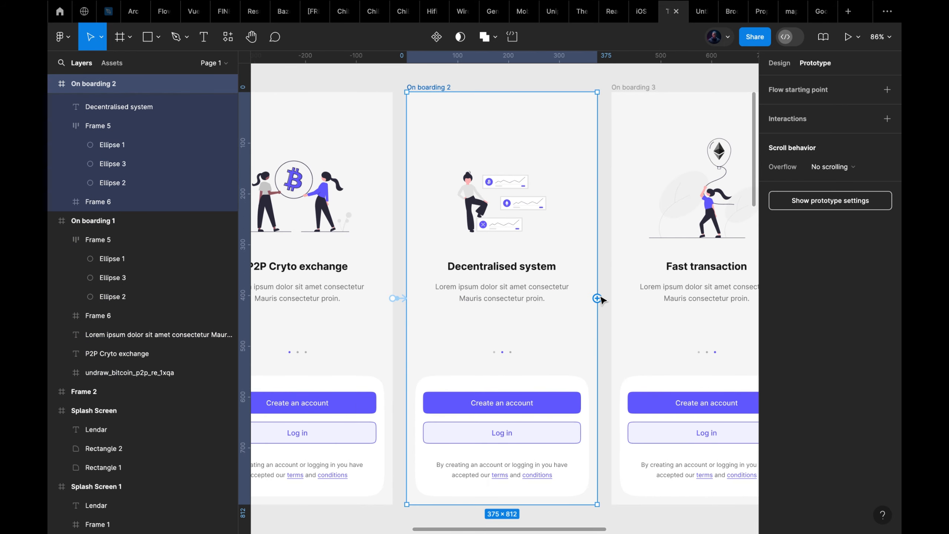
pyautogui.moveTo(599, 299); pyautogui.dragTo(620, 301)
pyautogui.click(568, 328)
pyautogui.click(571, 477)
pyautogui.click(572, 347)
pyautogui.write('1000')
pyautogui.press('Return')
pyautogui.hscroll(5, 565, 233)
pyautogui.click(618, 239)
pyautogui.scroll(-4, 635, 282)
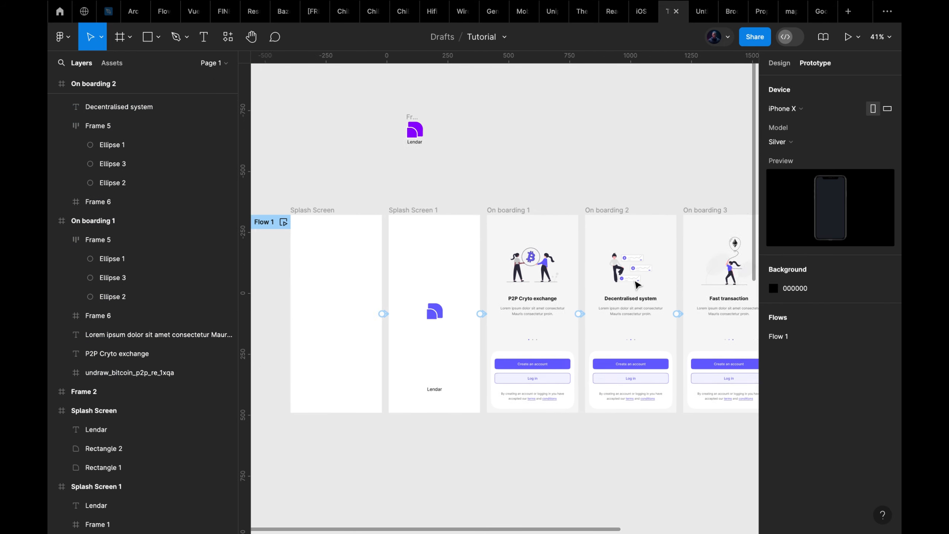
# Step: Preview the flow from Splash Screen, move the preview clear of the frames and restart it
pyautogui.hscroll(-1, 631, 281)
pyautogui.click(312, 220)
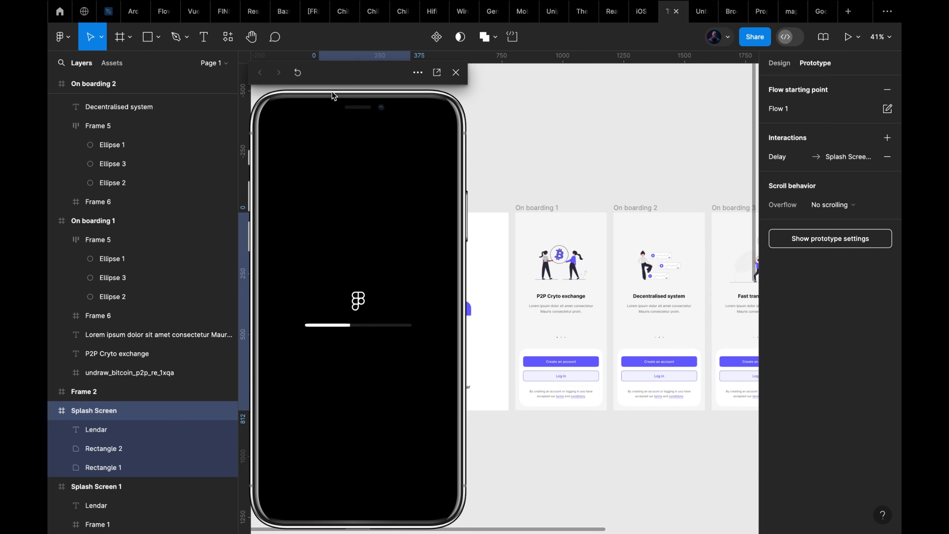
pyautogui.moveTo(407, 77); pyautogui.dragTo(597, 99)
pyautogui.moveTo(512, 99); pyautogui.dragTo(130, 80)
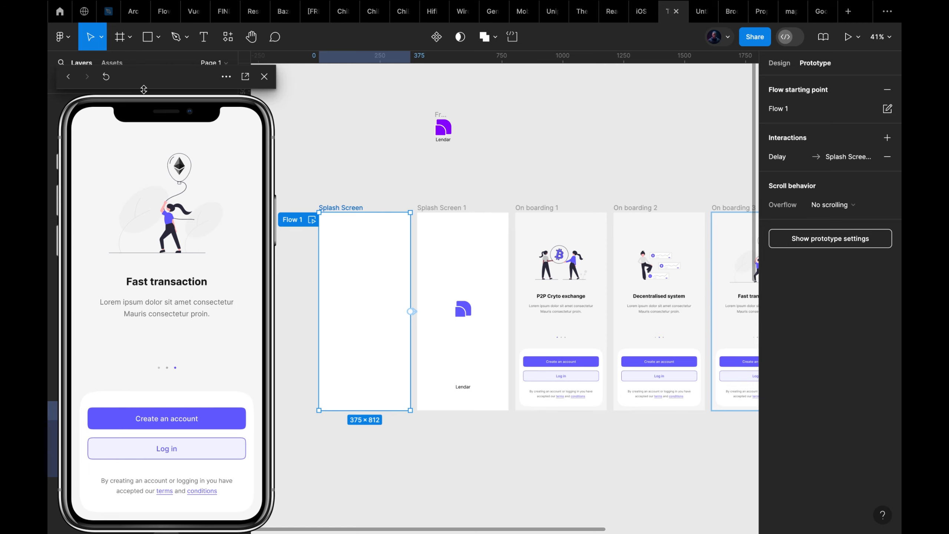
pyautogui.click(106, 77)
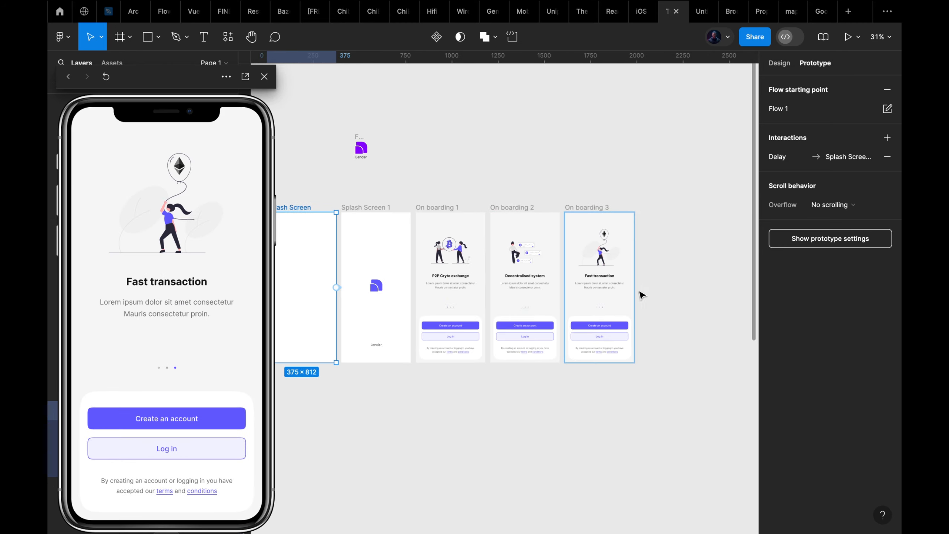
# Step: Link On boarding 3 back to On boarding 1, triggered after a 2000 ms delay
pyautogui.click(609, 239)
pyautogui.moveTo(634, 287); pyautogui.dragTo(450, 262)
pyautogui.click(443, 317)
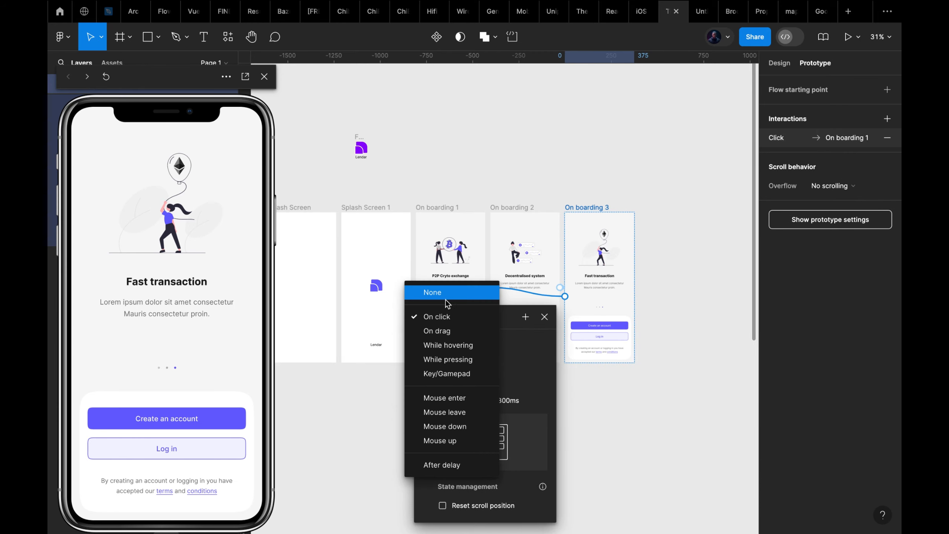
pyautogui.click(444, 462)
pyautogui.write('2000')
# Step: Set the delay of the On boarding 1 to On boarding 2 connection to 2000 ms
pyautogui.click(460, 225)
pyautogui.scroll(10, 494, 286)
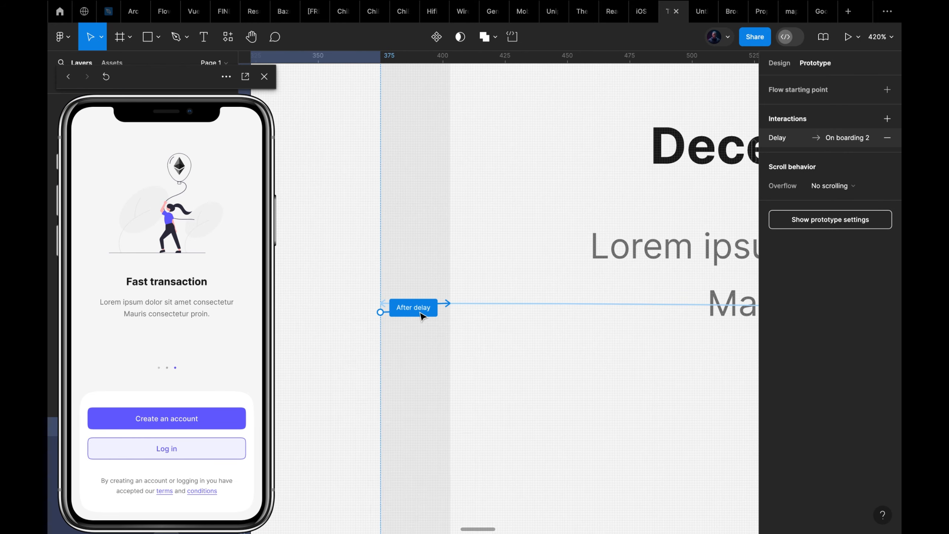
pyautogui.click(421, 313)
pyautogui.write('2000')
pyautogui.press('Return')
# Step: Set the delay of the On boarding 2 to On boarding 3 connection to 2000 ms
pyautogui.scroll(-5, 472, 251)
pyautogui.hscroll(5, 547, 249)
pyautogui.scroll(5, 530, 291)
pyautogui.click(529, 297)
pyautogui.click(555, 316)
pyautogui.click(518, 364)
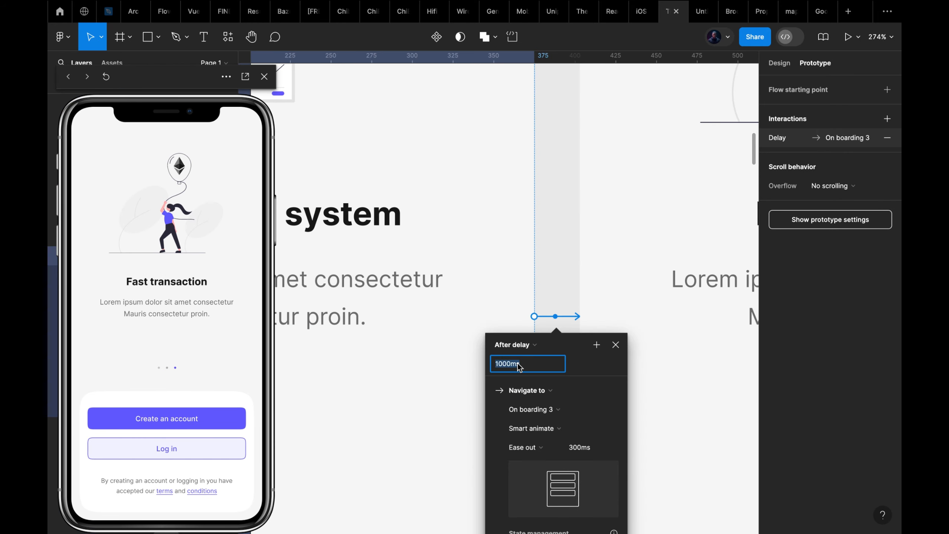
pyautogui.write('2000')
pyautogui.press('Return')
# Step: Set the delay of the Splash Screen to Splash Screen 1 connection to 1000 ms
pyautogui.scroll(-10, 547, 293)
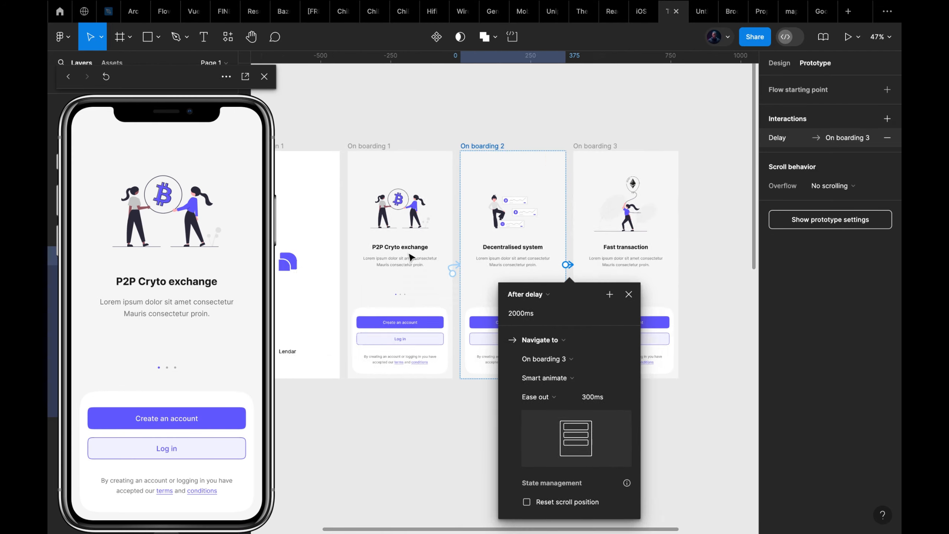
pyautogui.hscroll(-5, 410, 258)
pyautogui.scroll(1, 403, 247)
pyautogui.click(357, 147)
pyautogui.scroll(10, 451, 286)
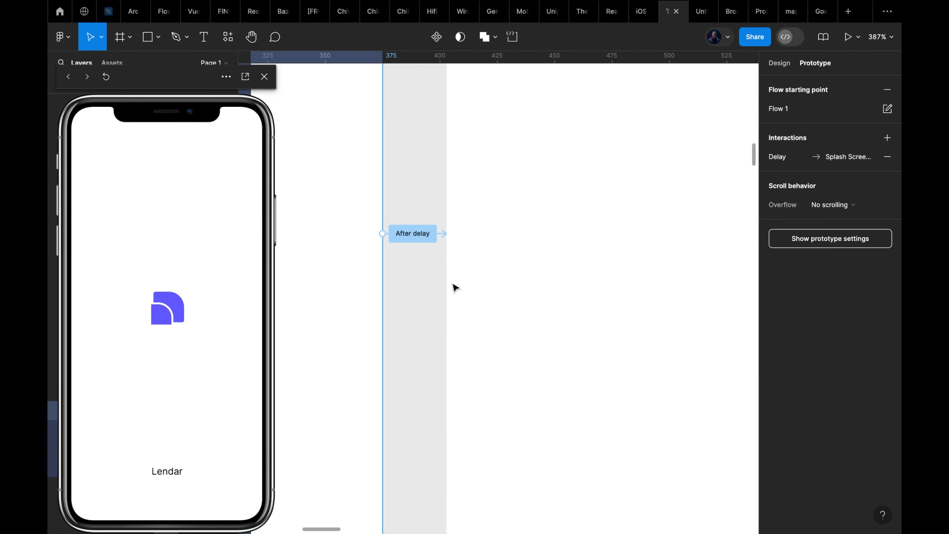
pyautogui.click(428, 234)
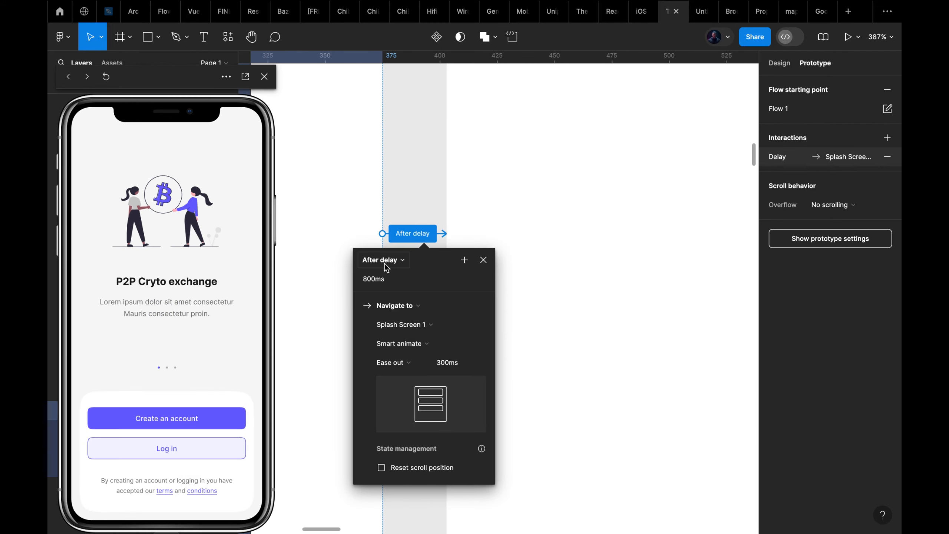
pyautogui.click(380, 281)
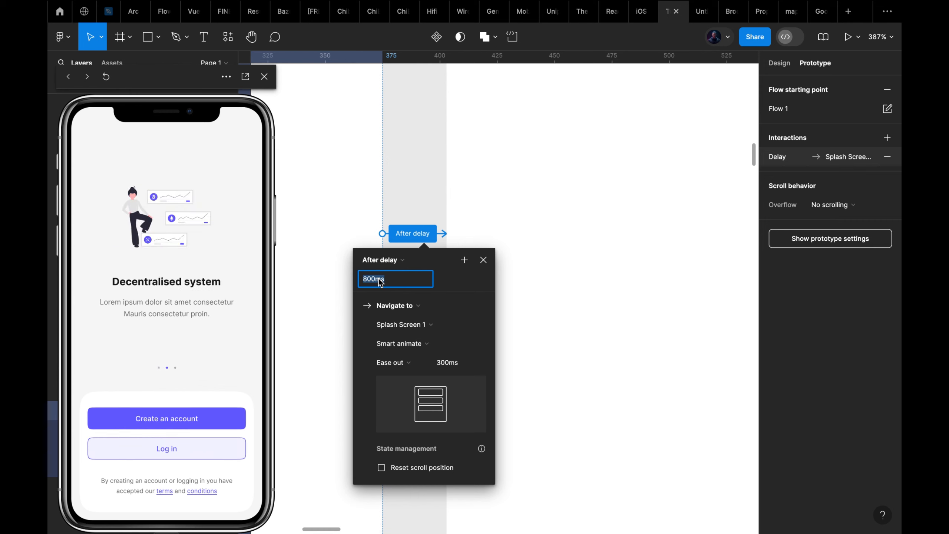
pyautogui.press('Return')
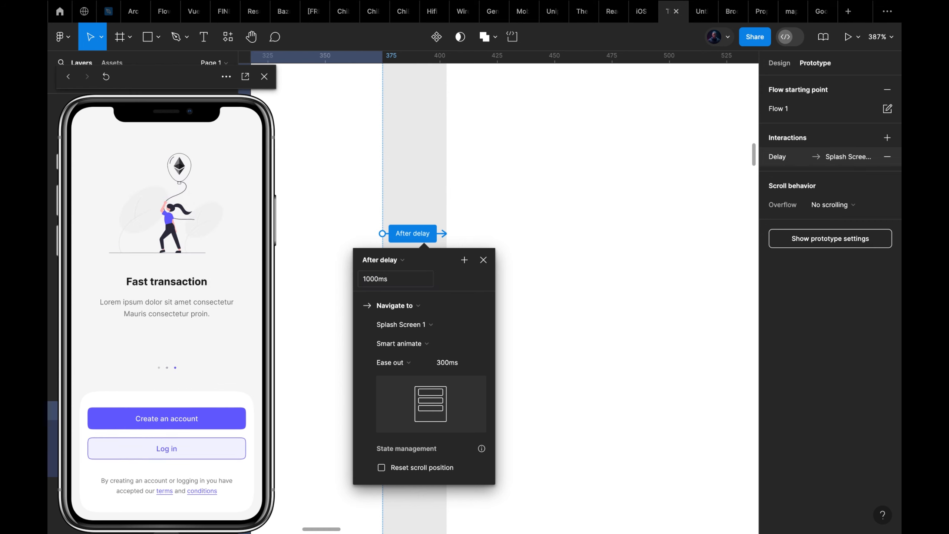
# Step: Replay the prototype from the start to check the screen timing, and close the Splash Screen connection settings
pyautogui.click(106, 77)
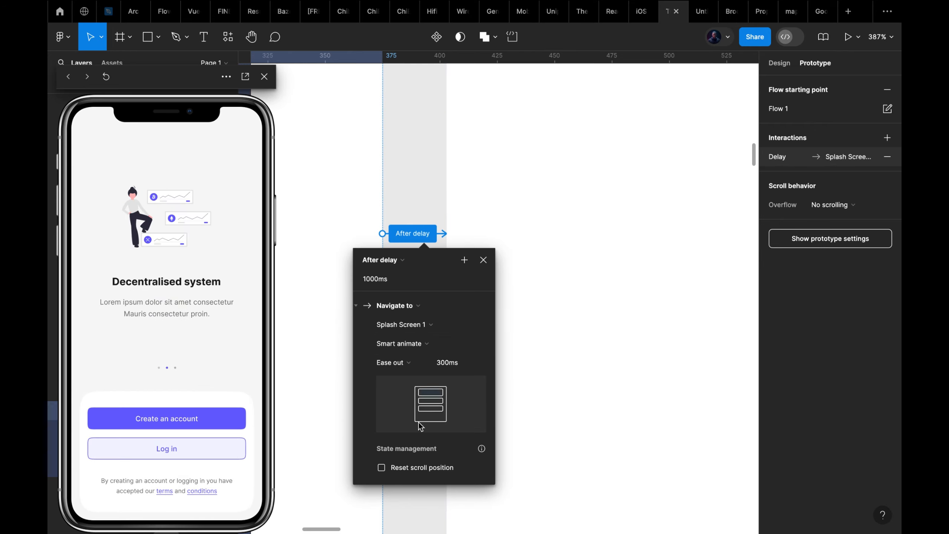
pyautogui.click(409, 360)
pyautogui.click(429, 351)
pyautogui.click(106, 77)
pyautogui.click(483, 260)
pyautogui.scroll(-8, 485, 260)
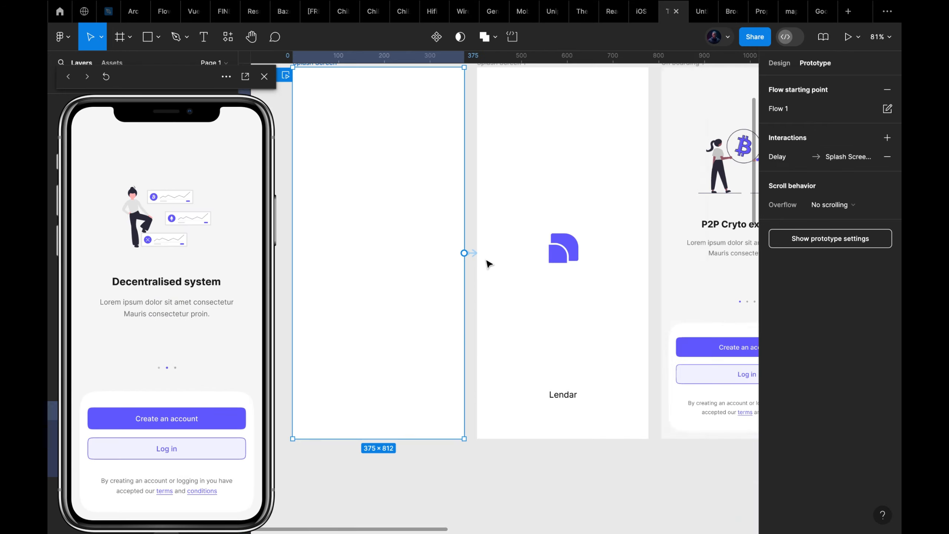